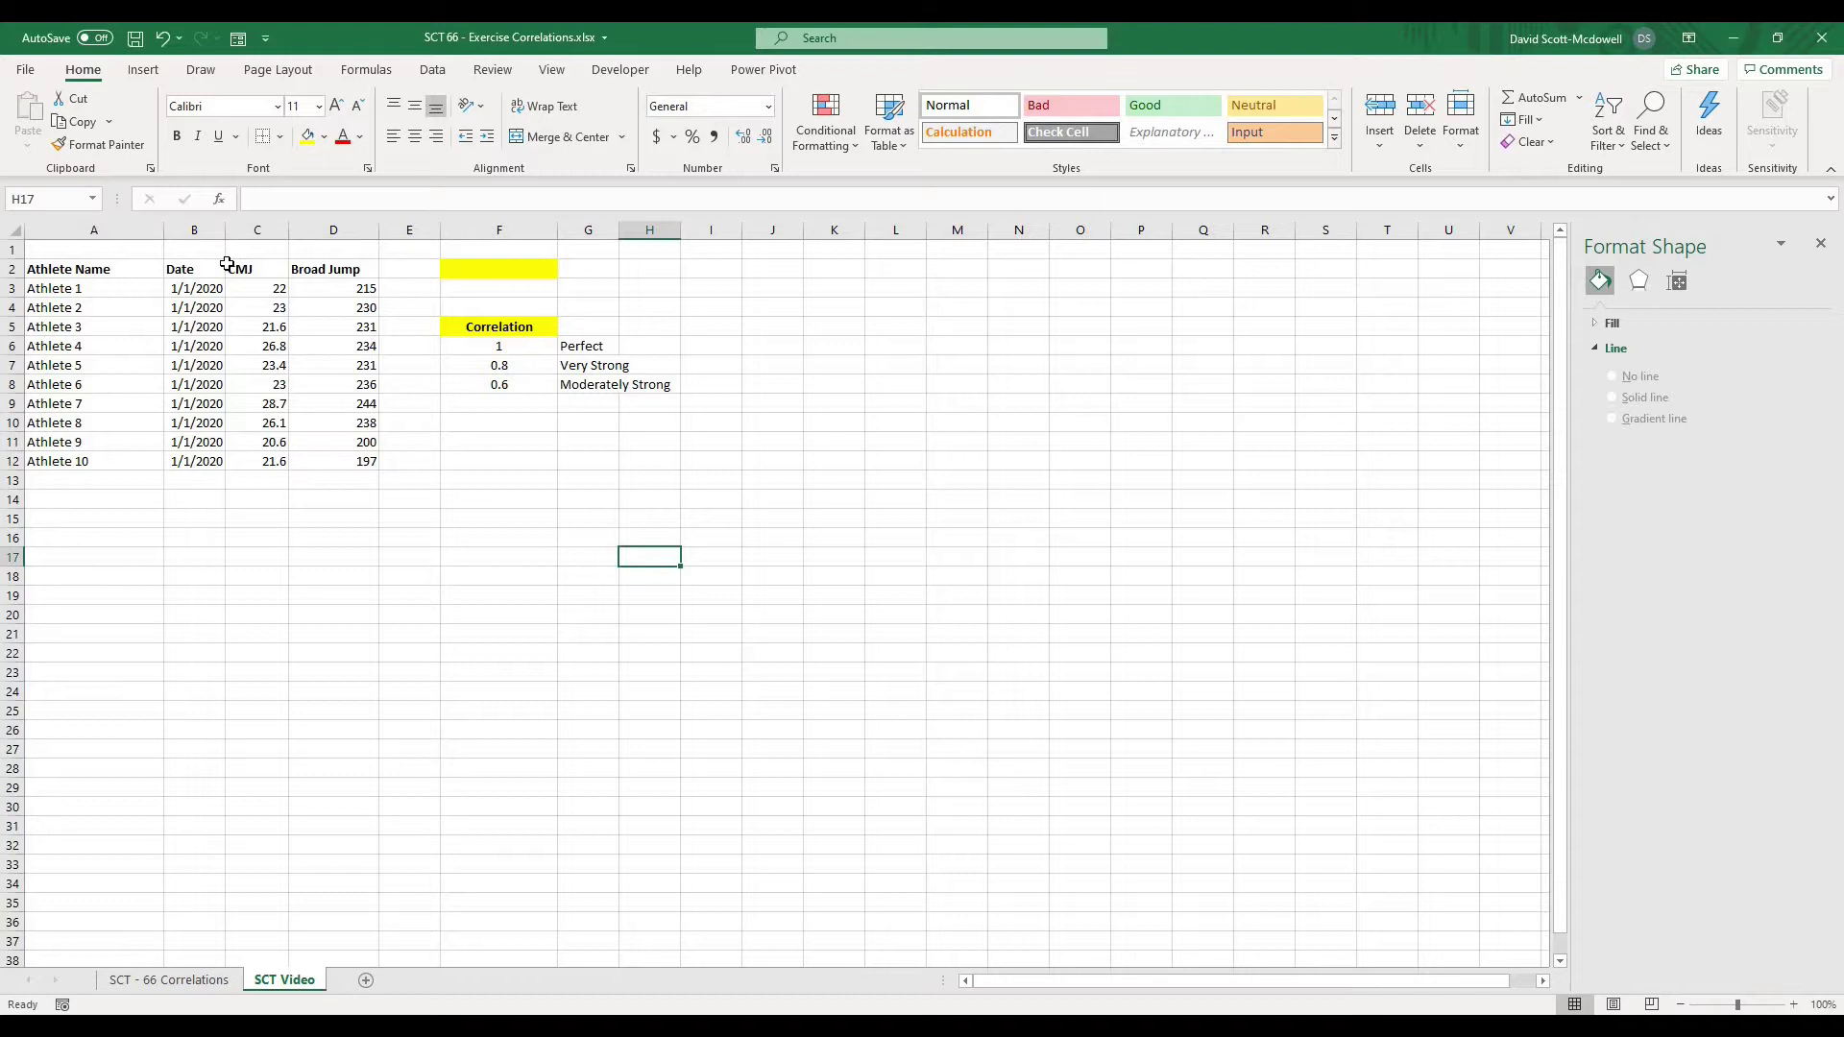
- Widen the Date column B so the 1/1/2020 dates fit comfortably
click(218, 231)
click(219, 287)
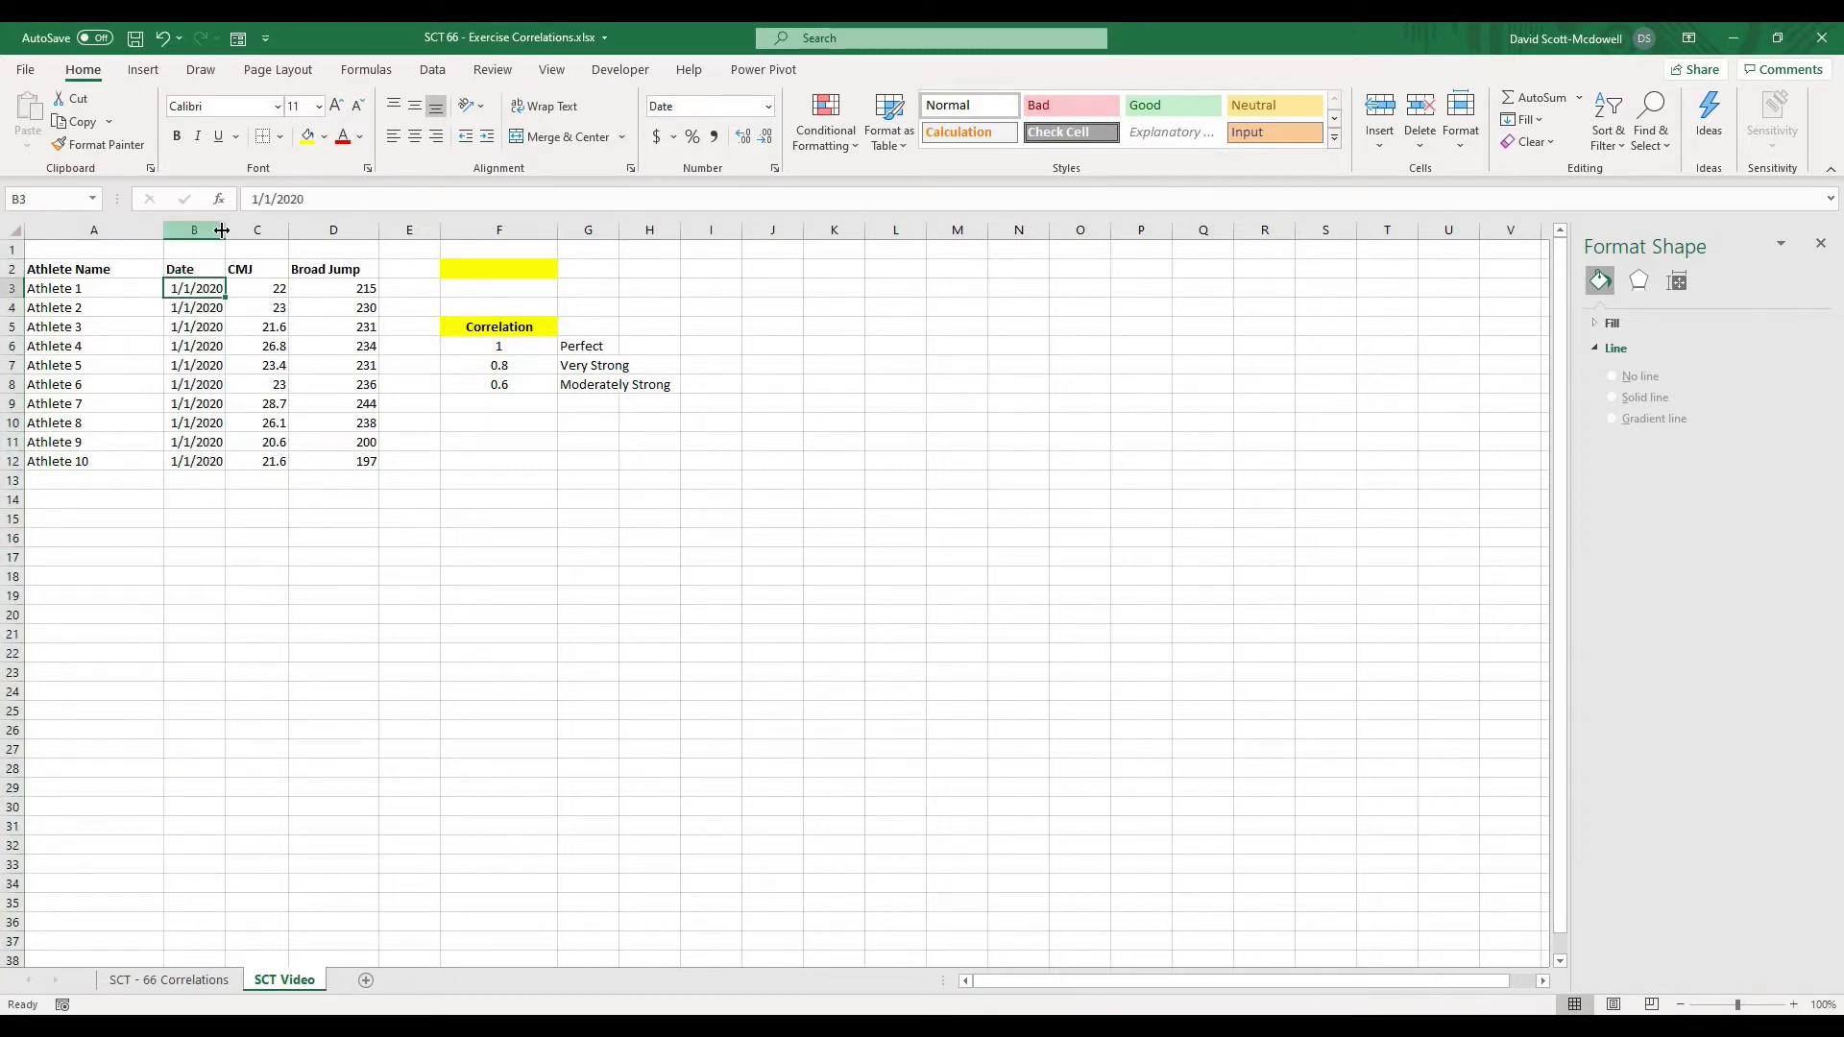
drag(221, 230, 241, 231)
click(216, 364)
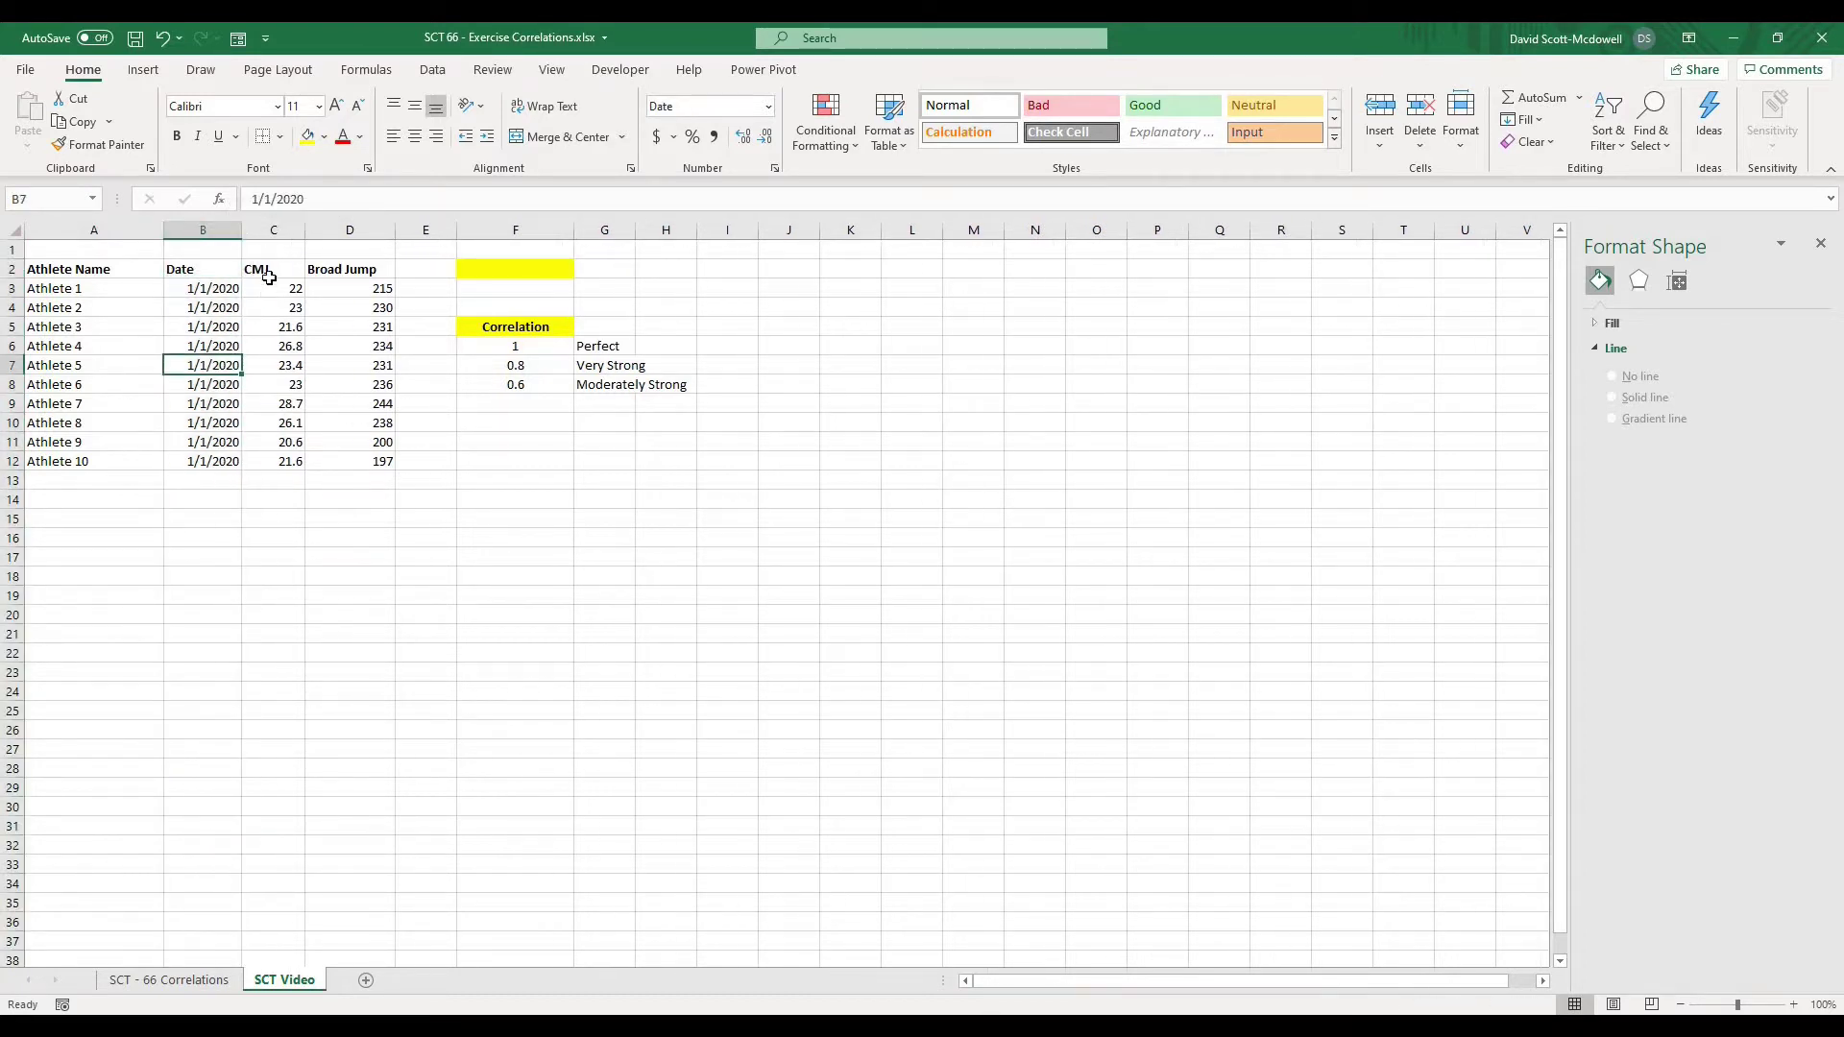
click(269, 274)
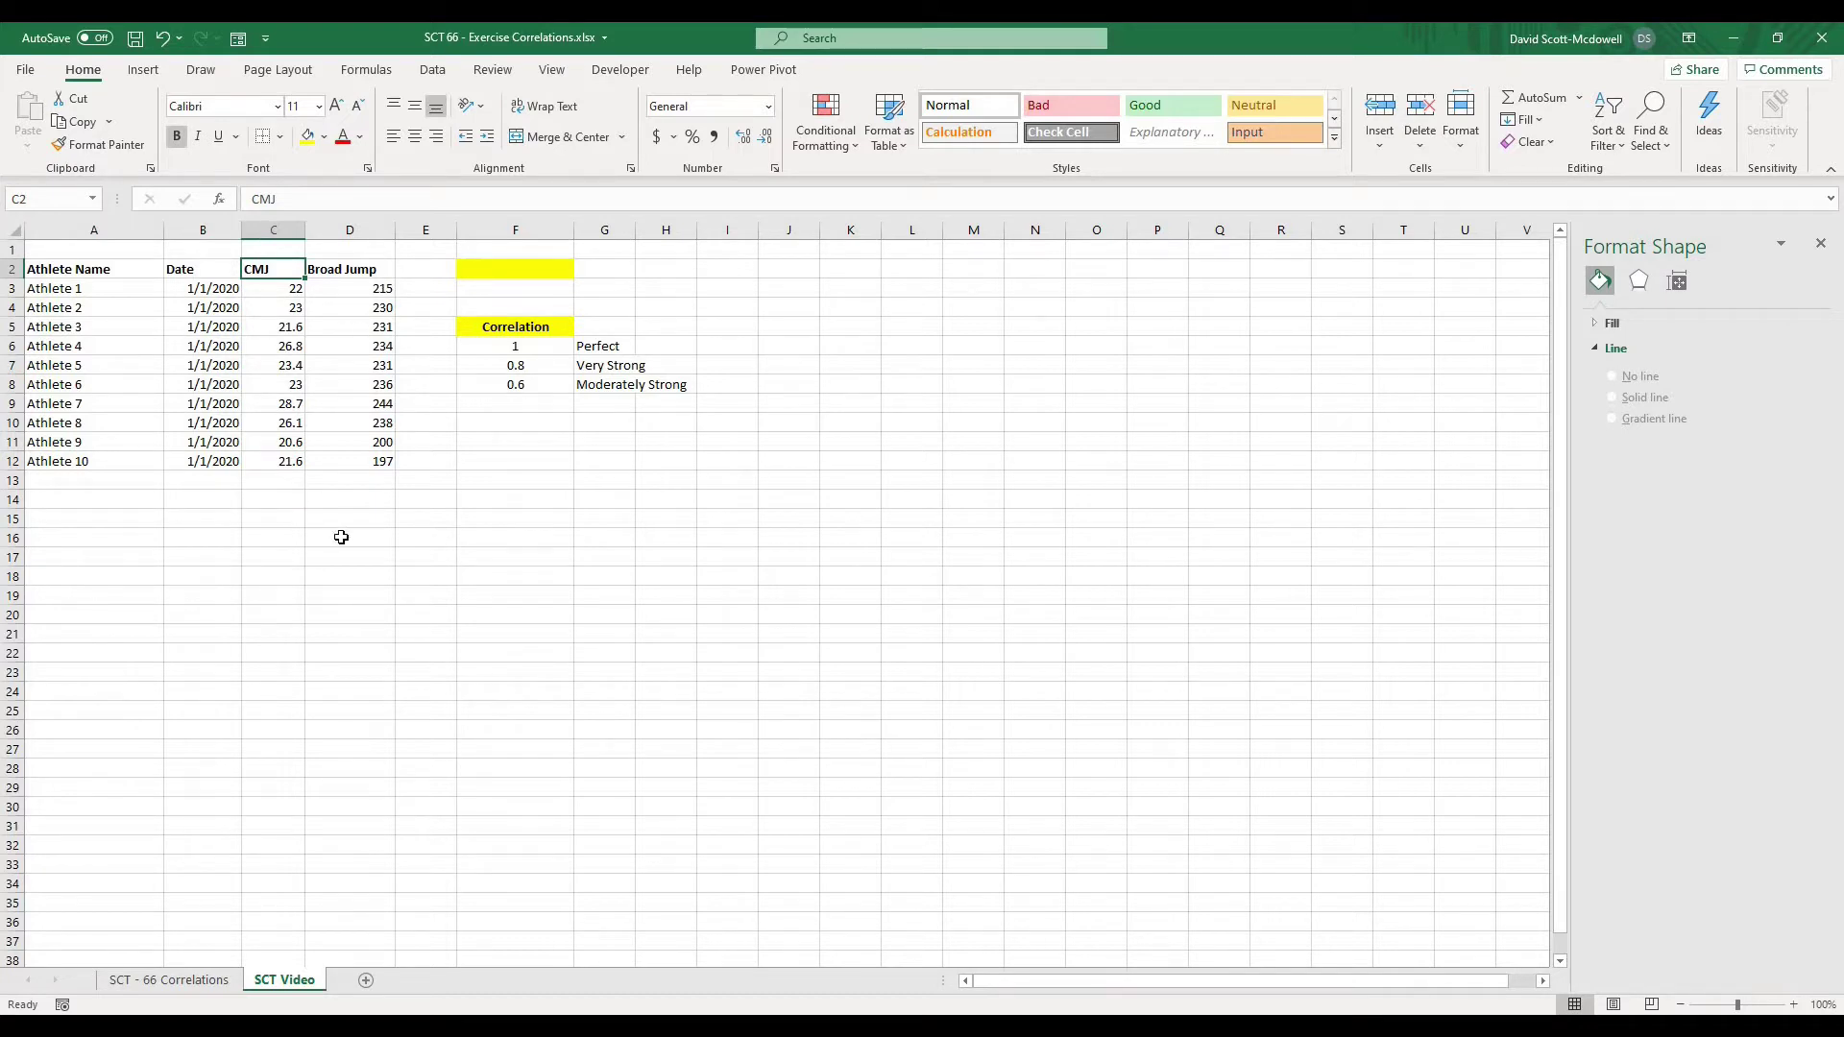
- Undo the last date change, then select the athlete data range A2:D12
click(327, 575)
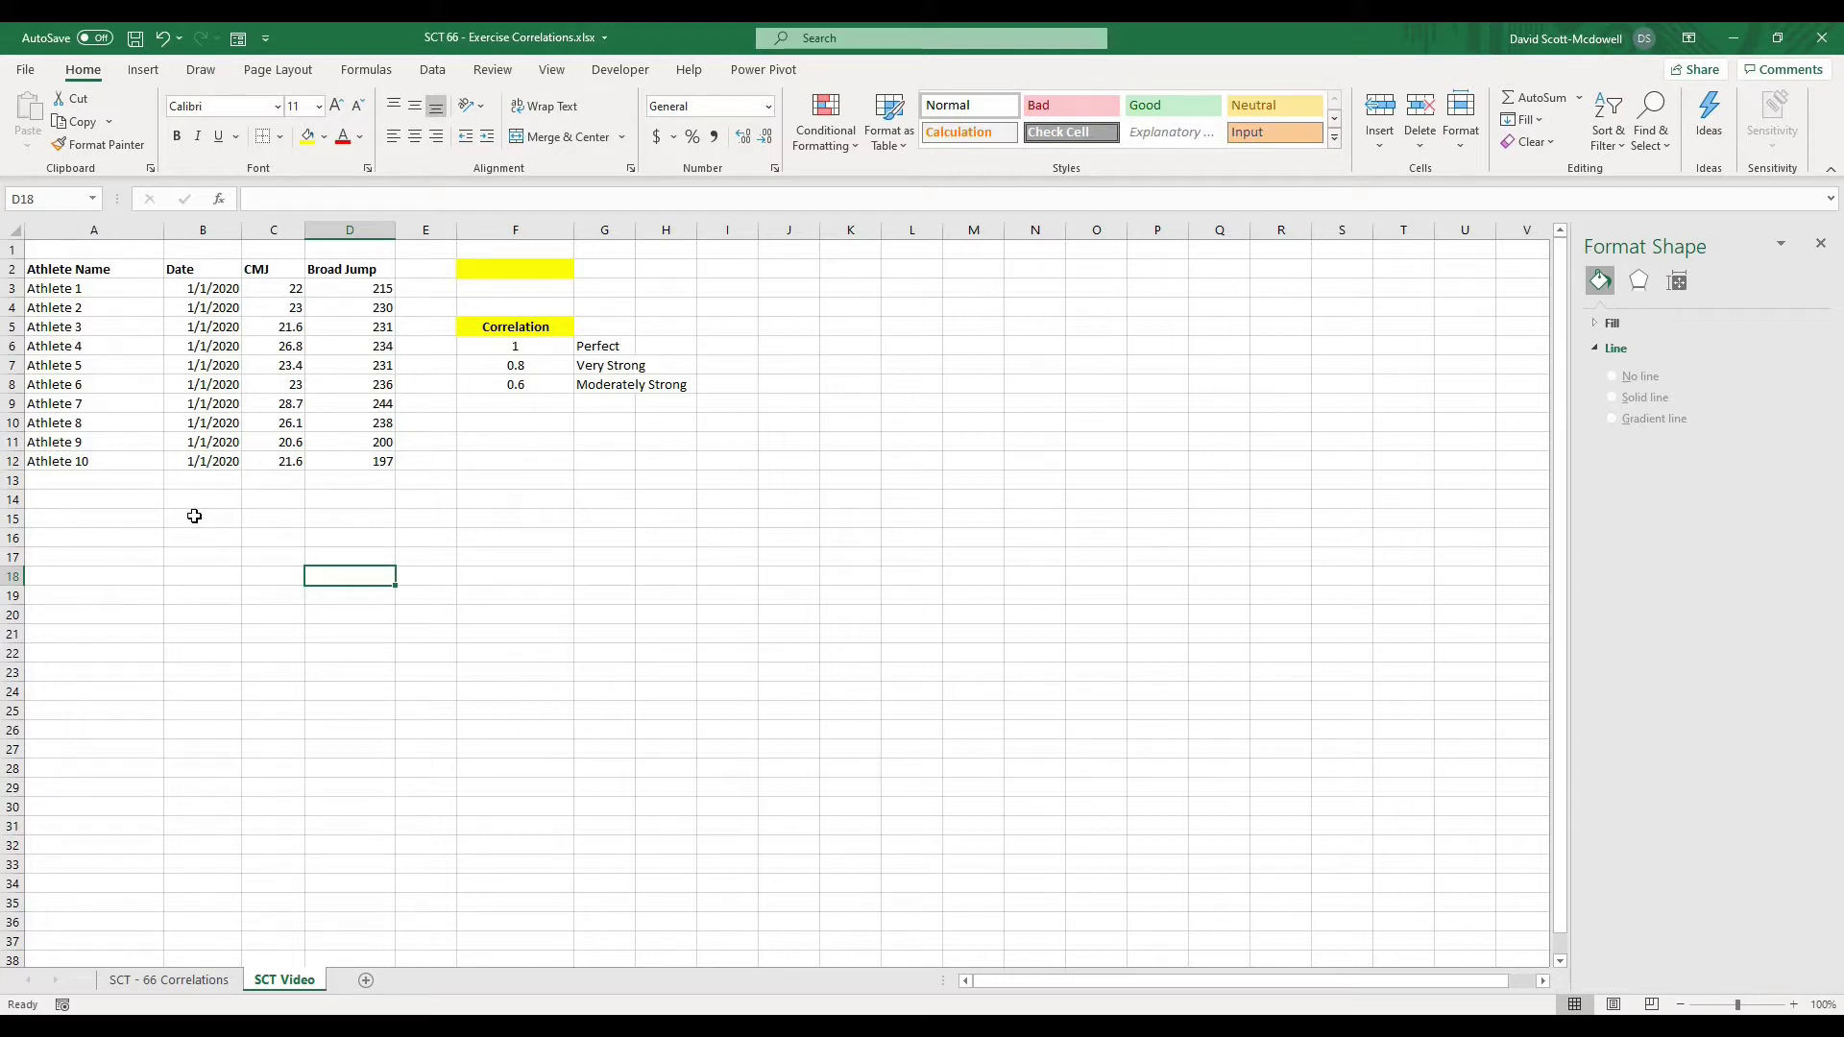
click(188, 553)
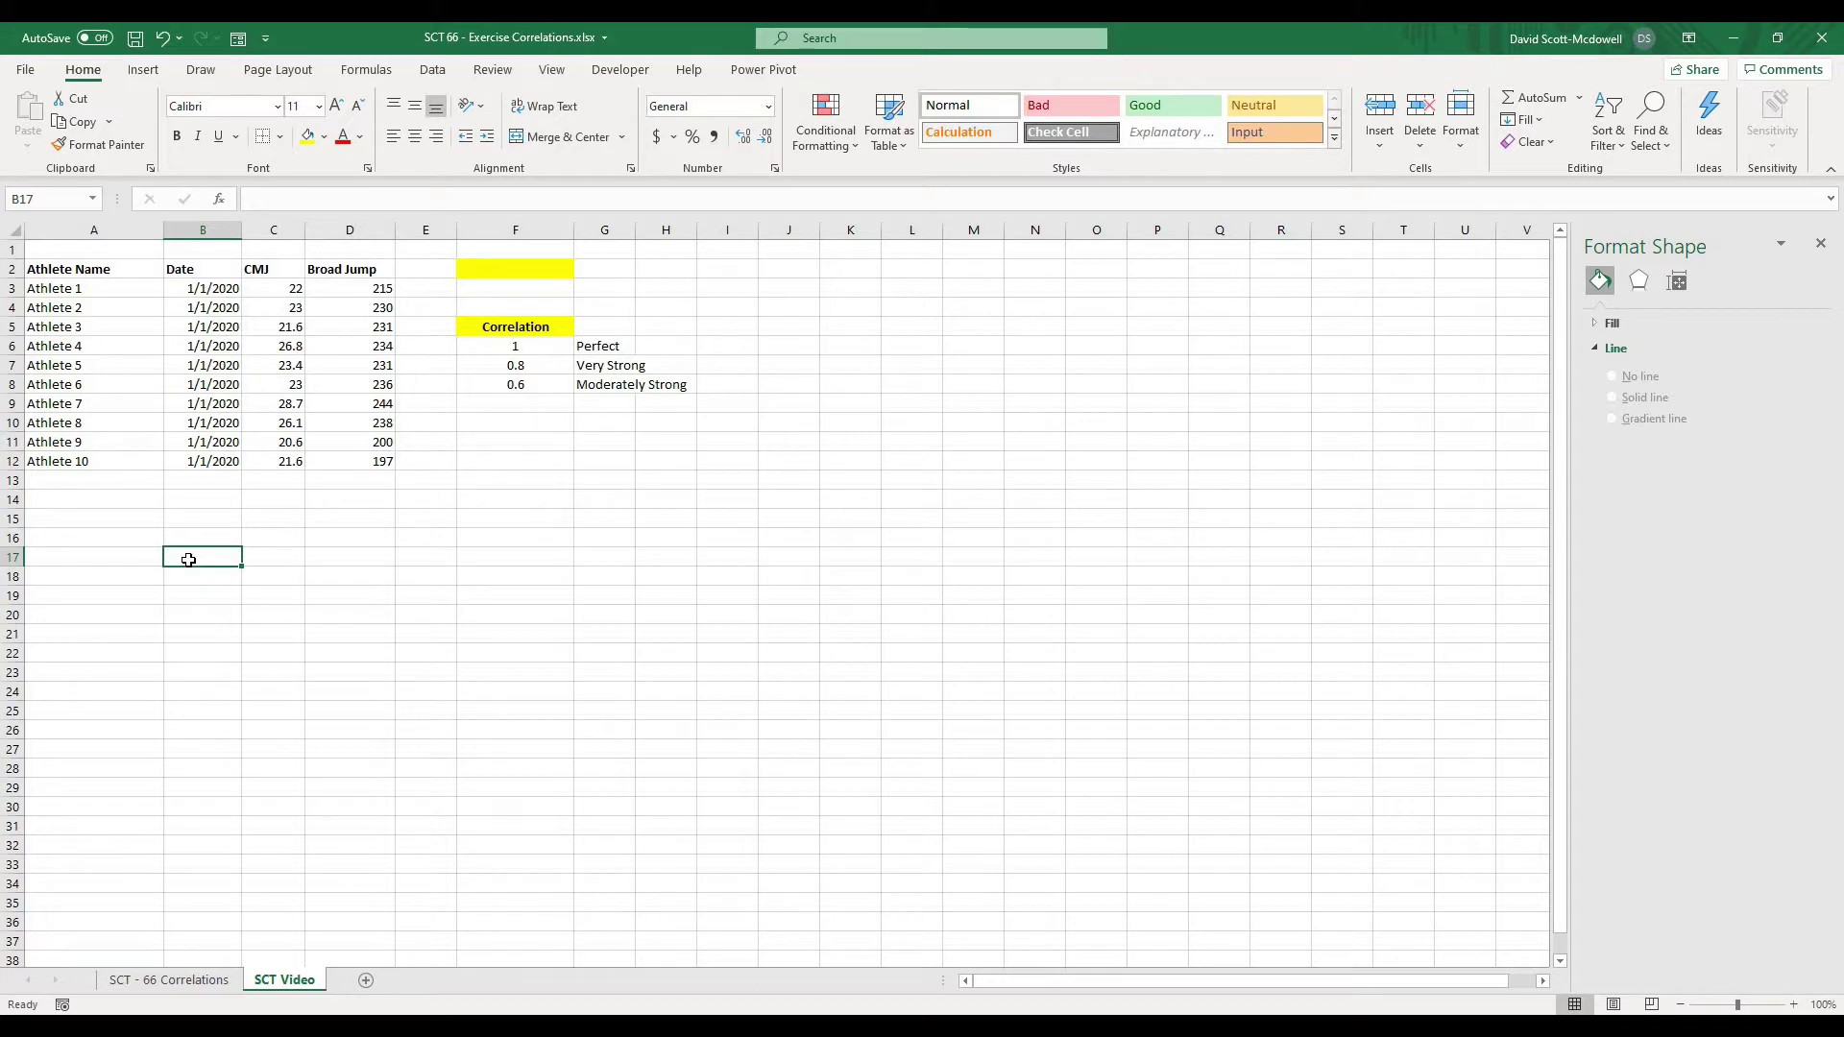
click(474, 595)
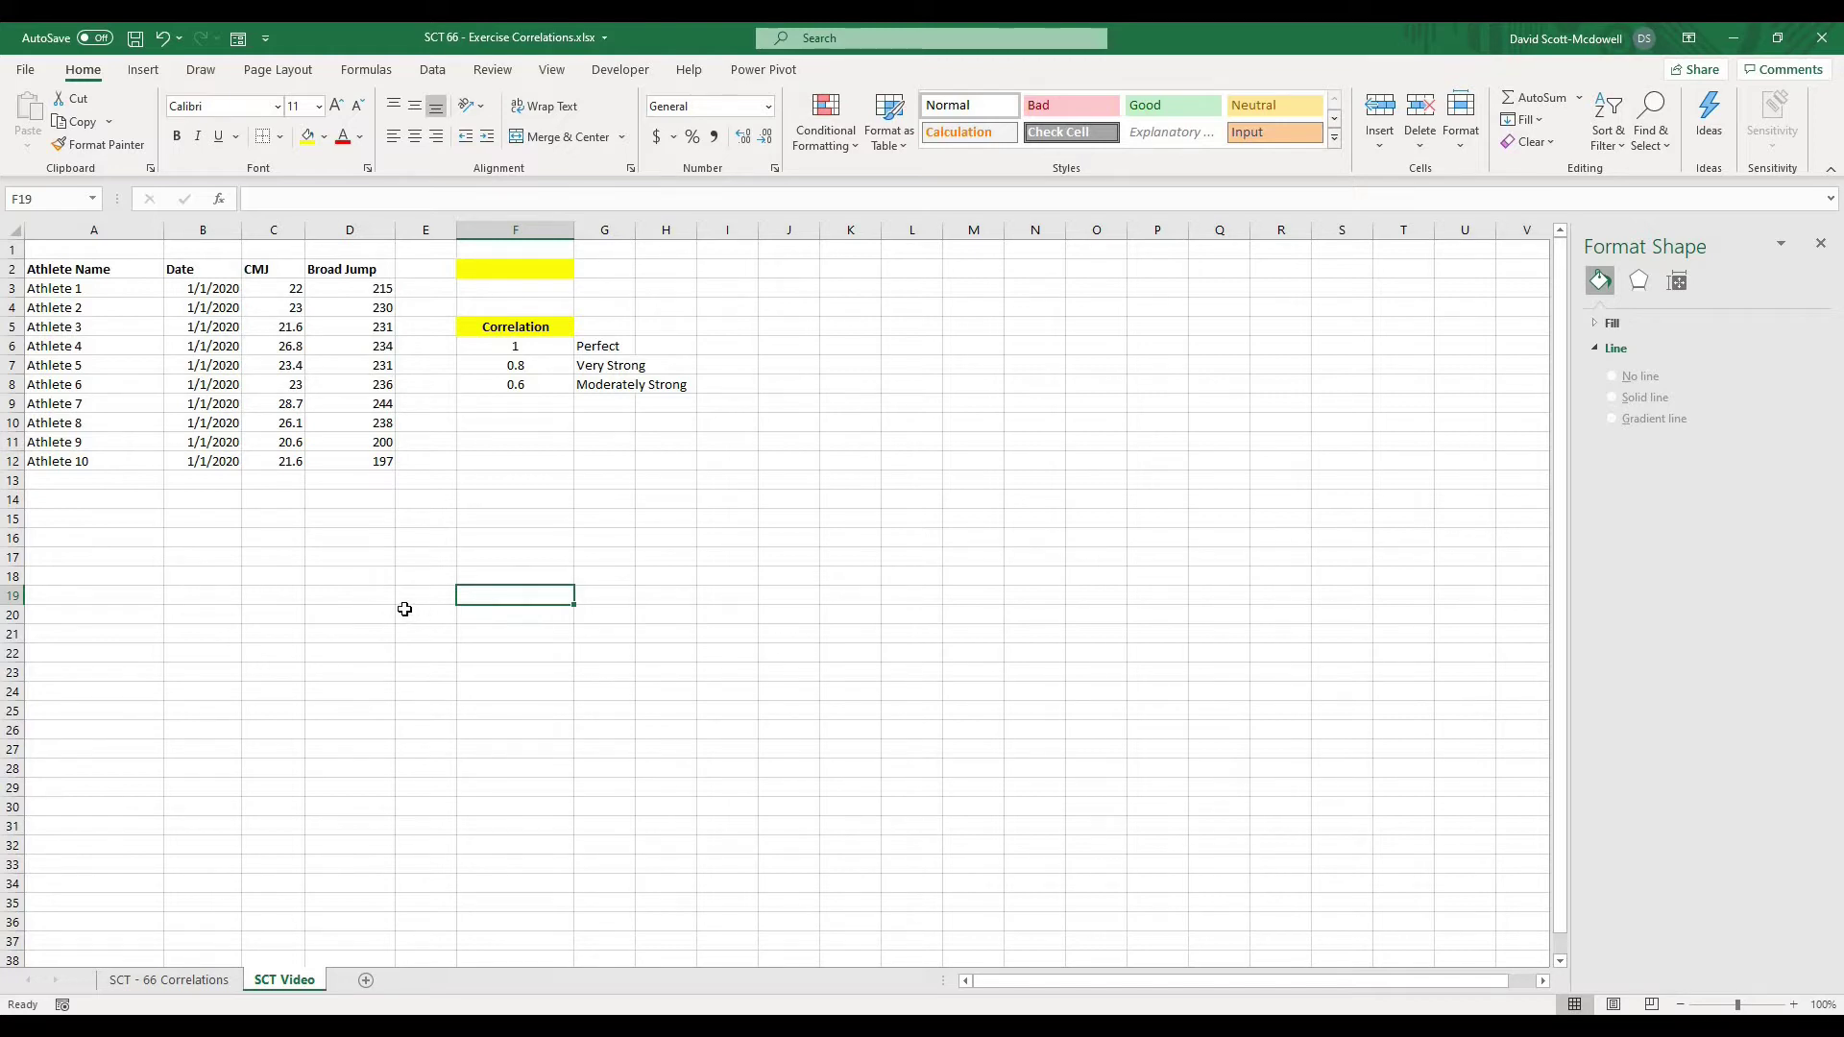
key(ctrl+z)
click(521, 618)
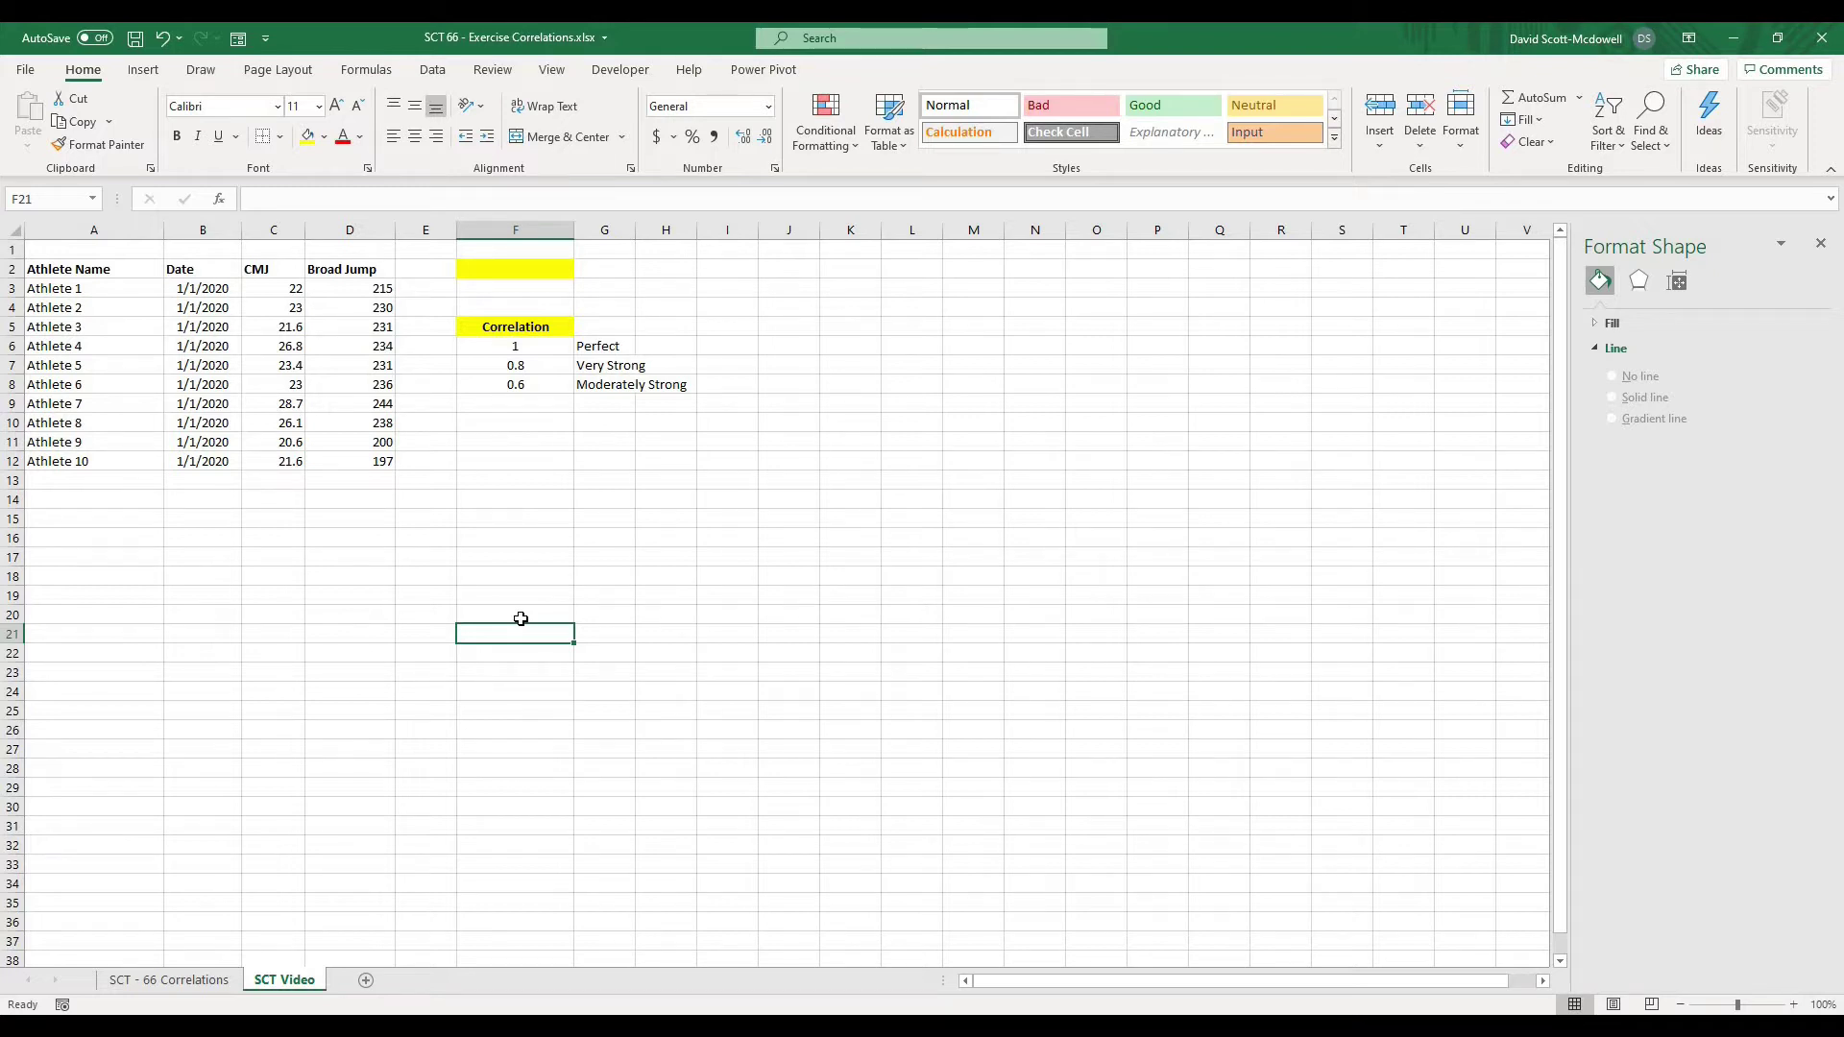
click(435, 752)
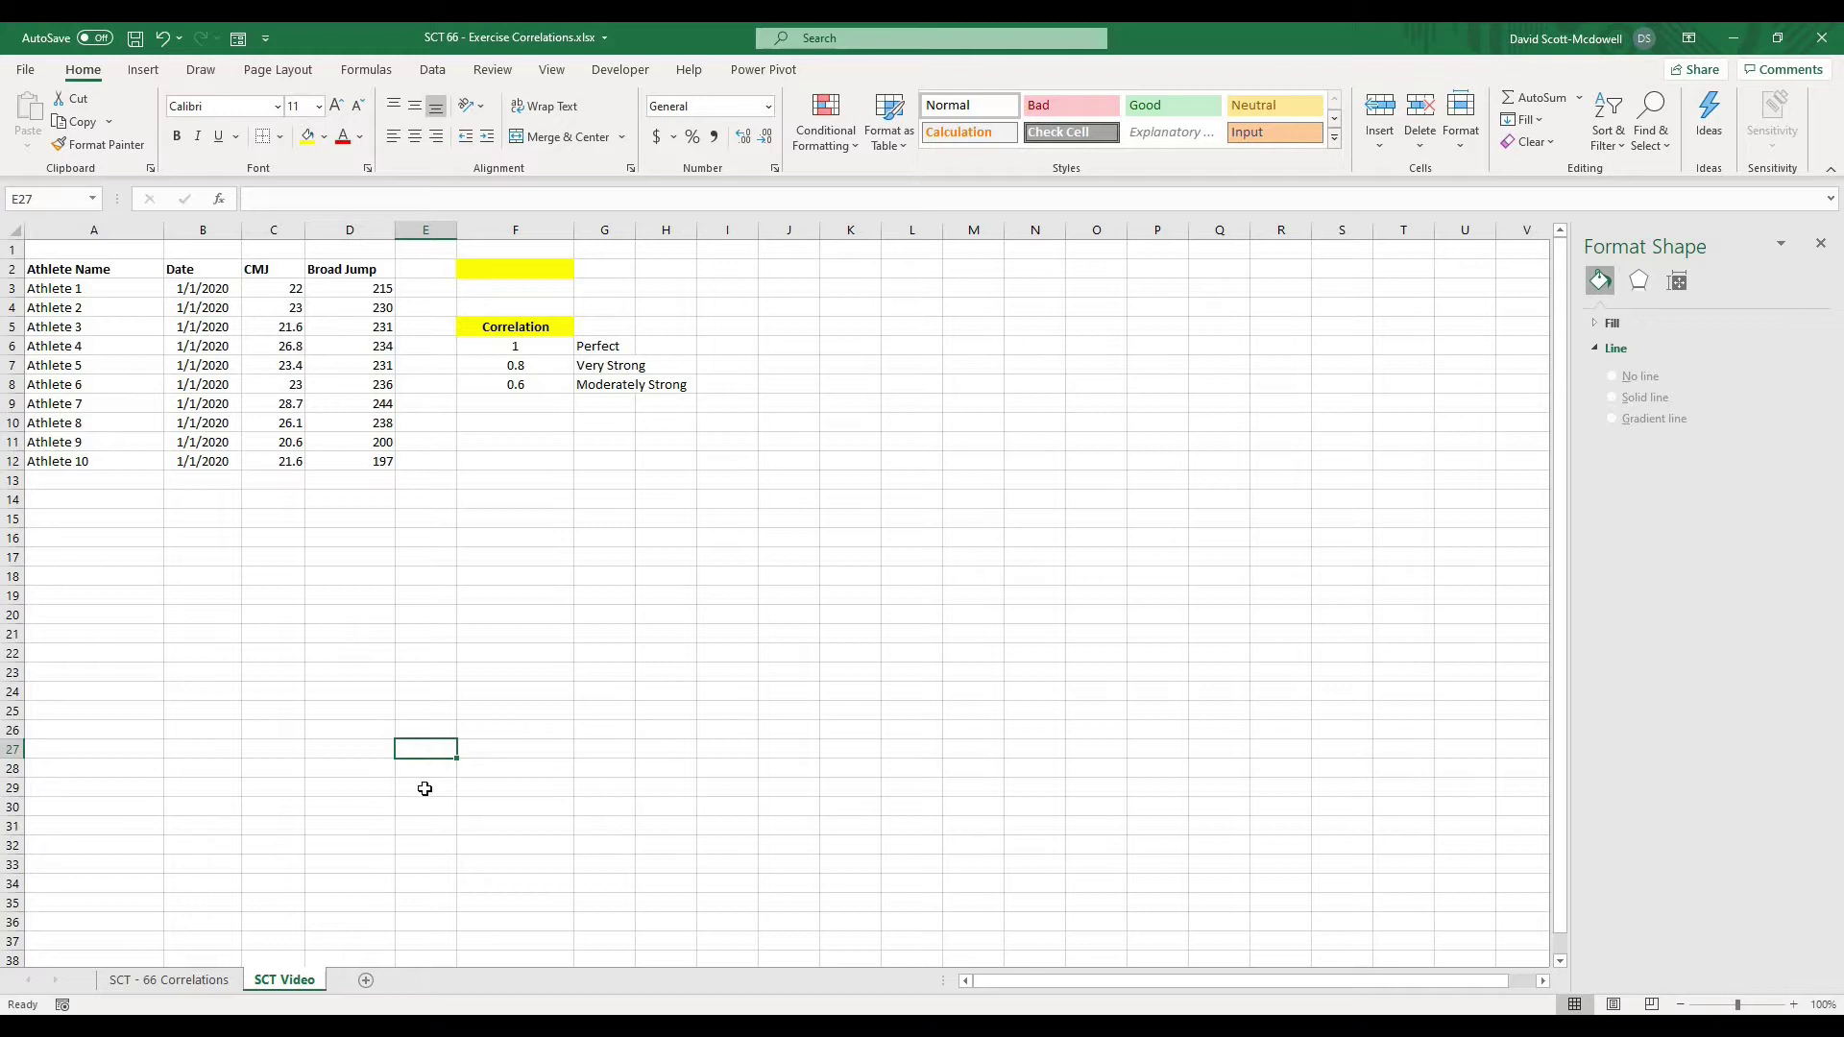
click(123, 480)
drag(61, 273, 369, 461)
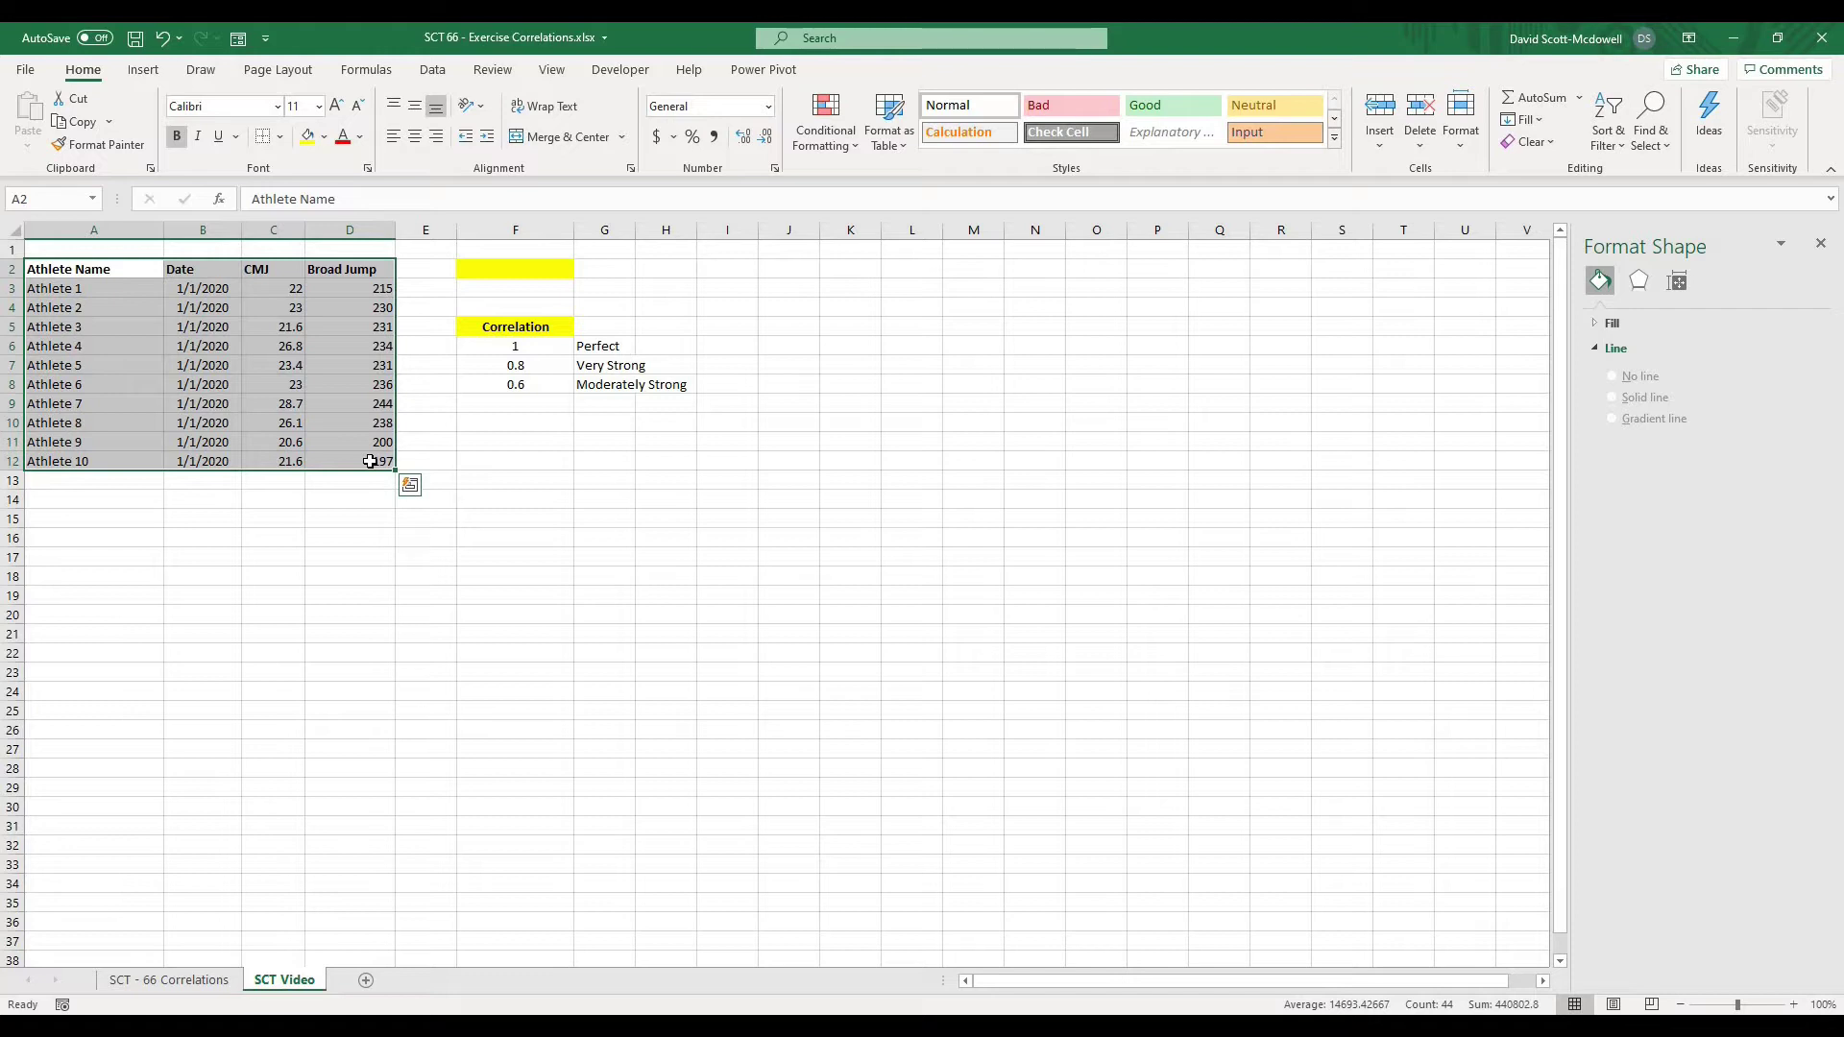
- Format A2:D12 as a table with the first light style, including headers
click(413, 601)
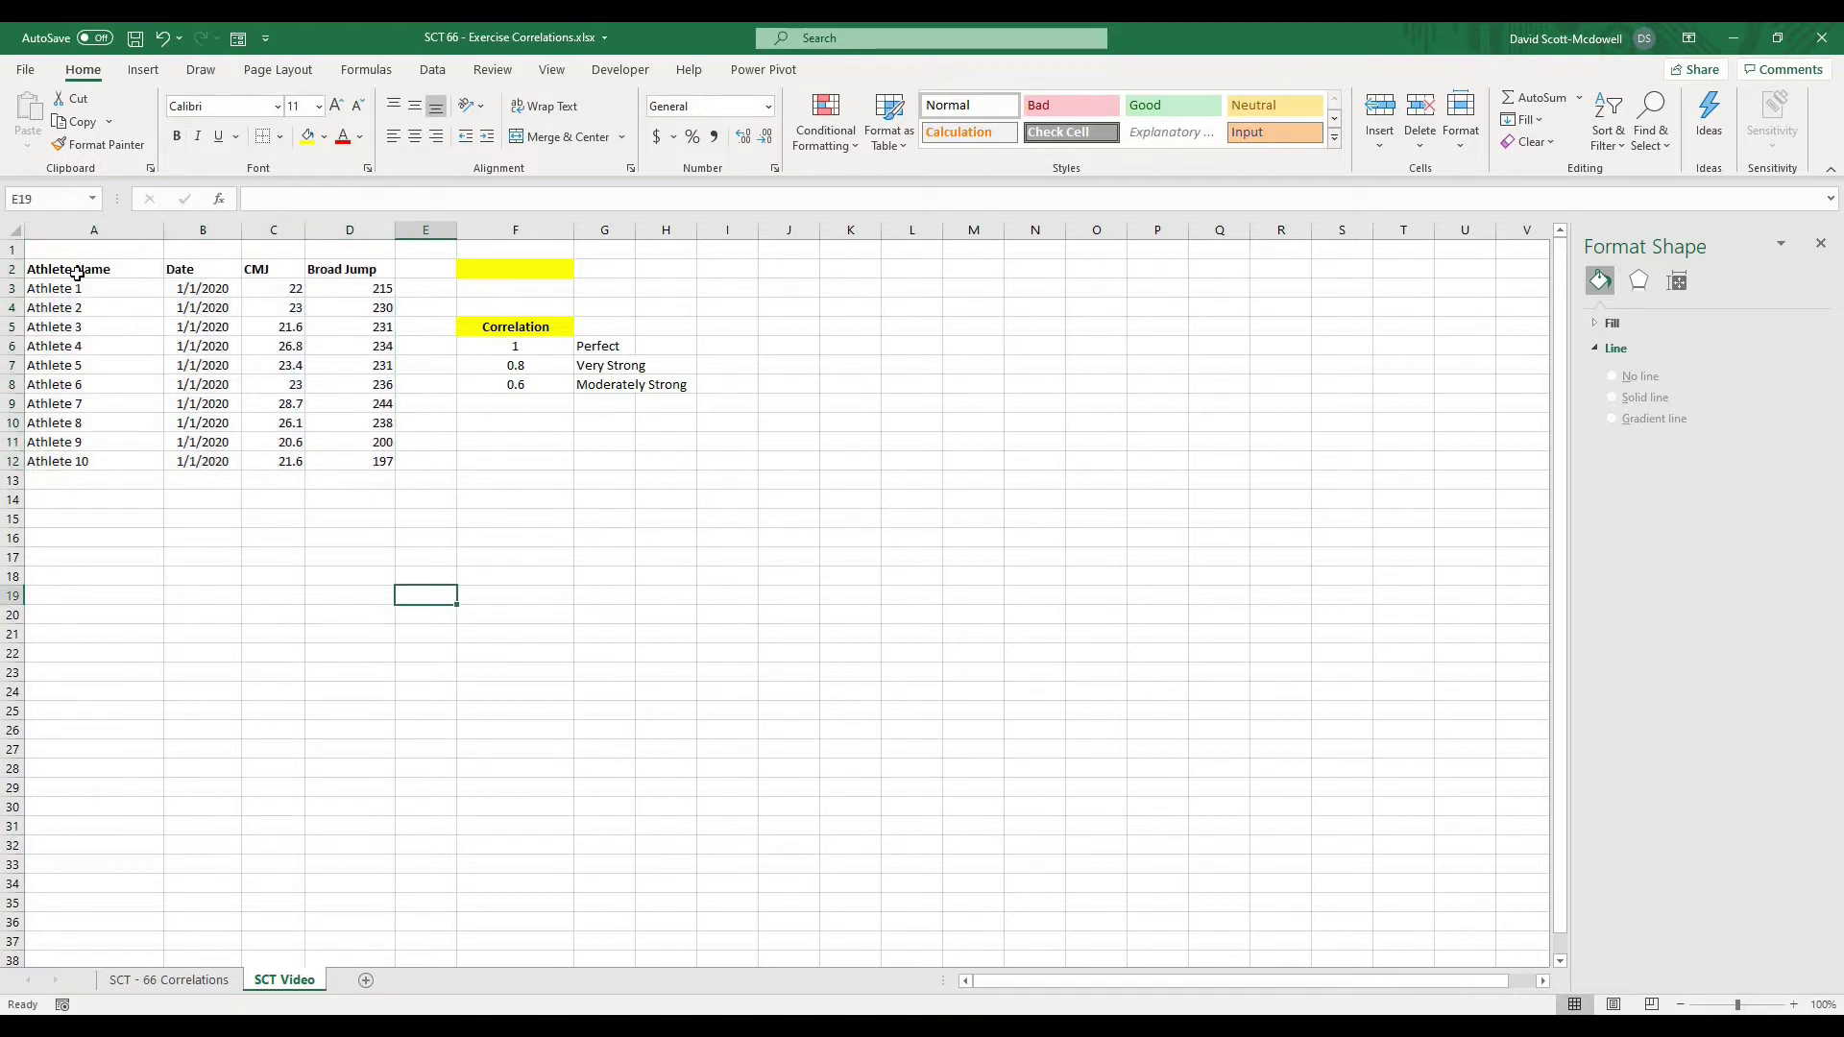
drag(96, 269, 378, 461)
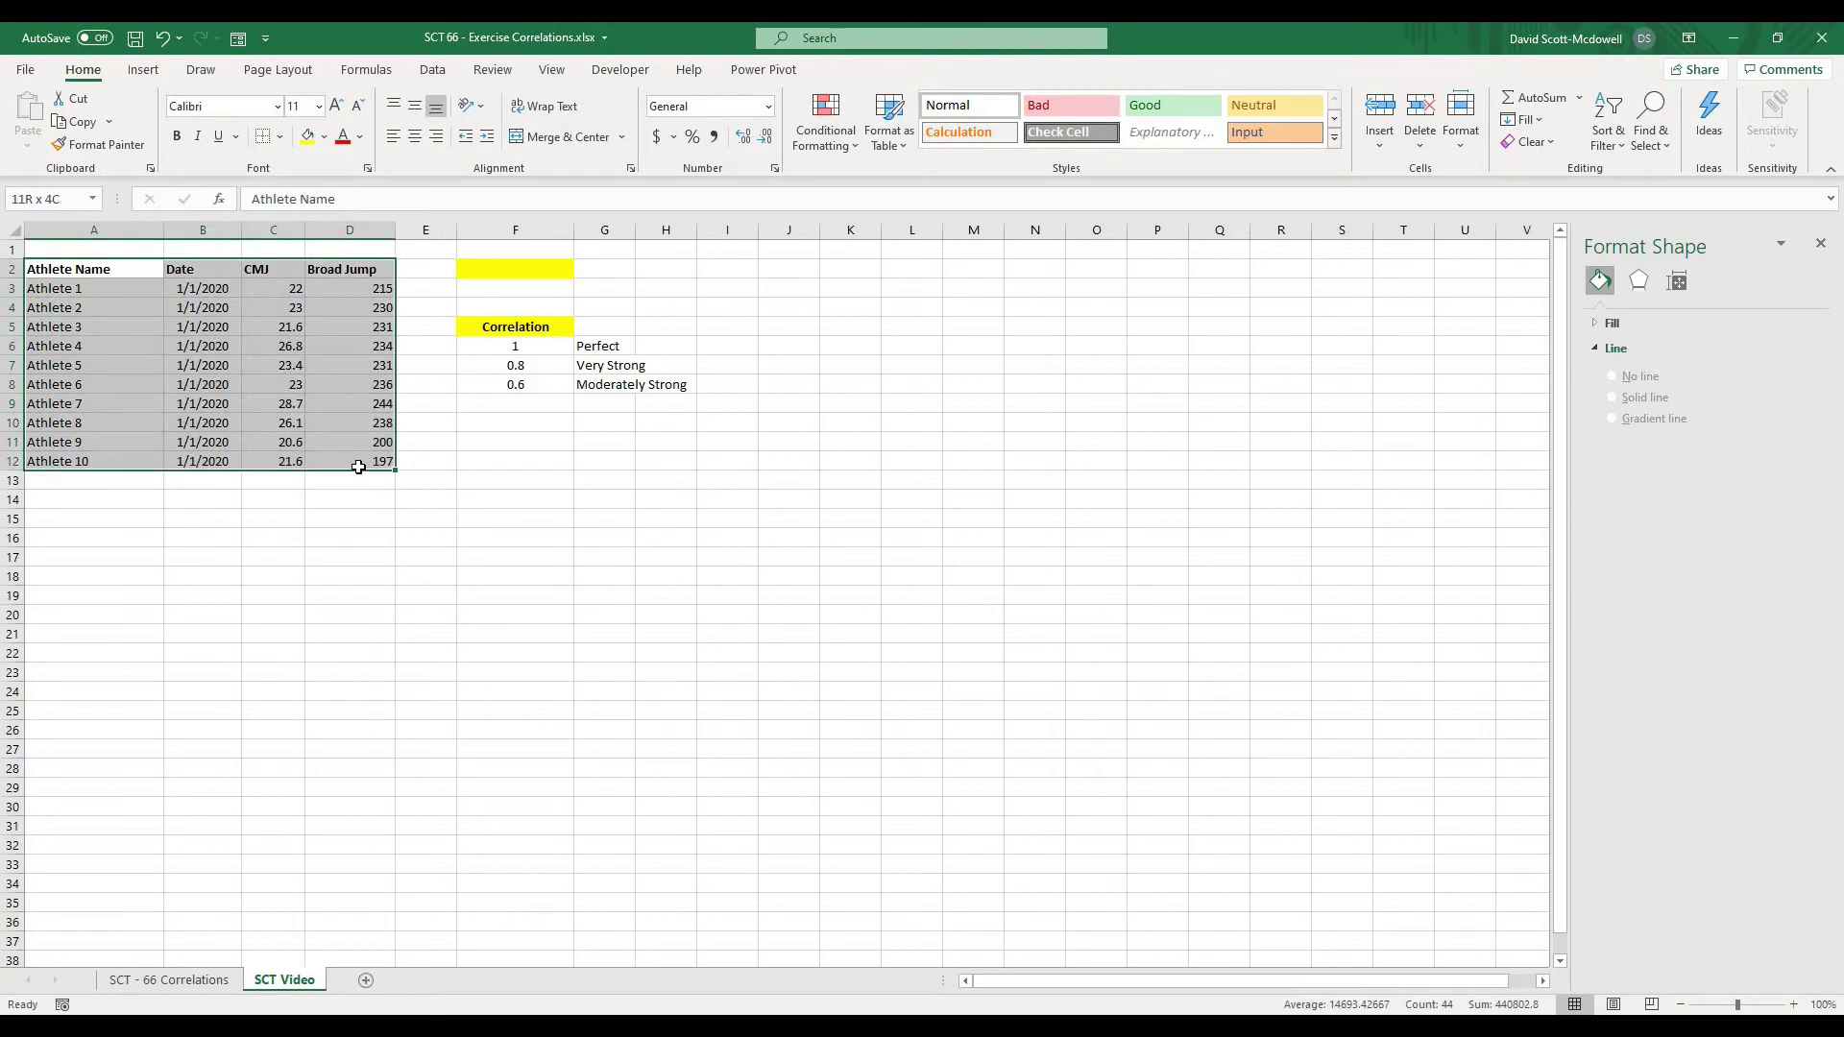
click(903, 135)
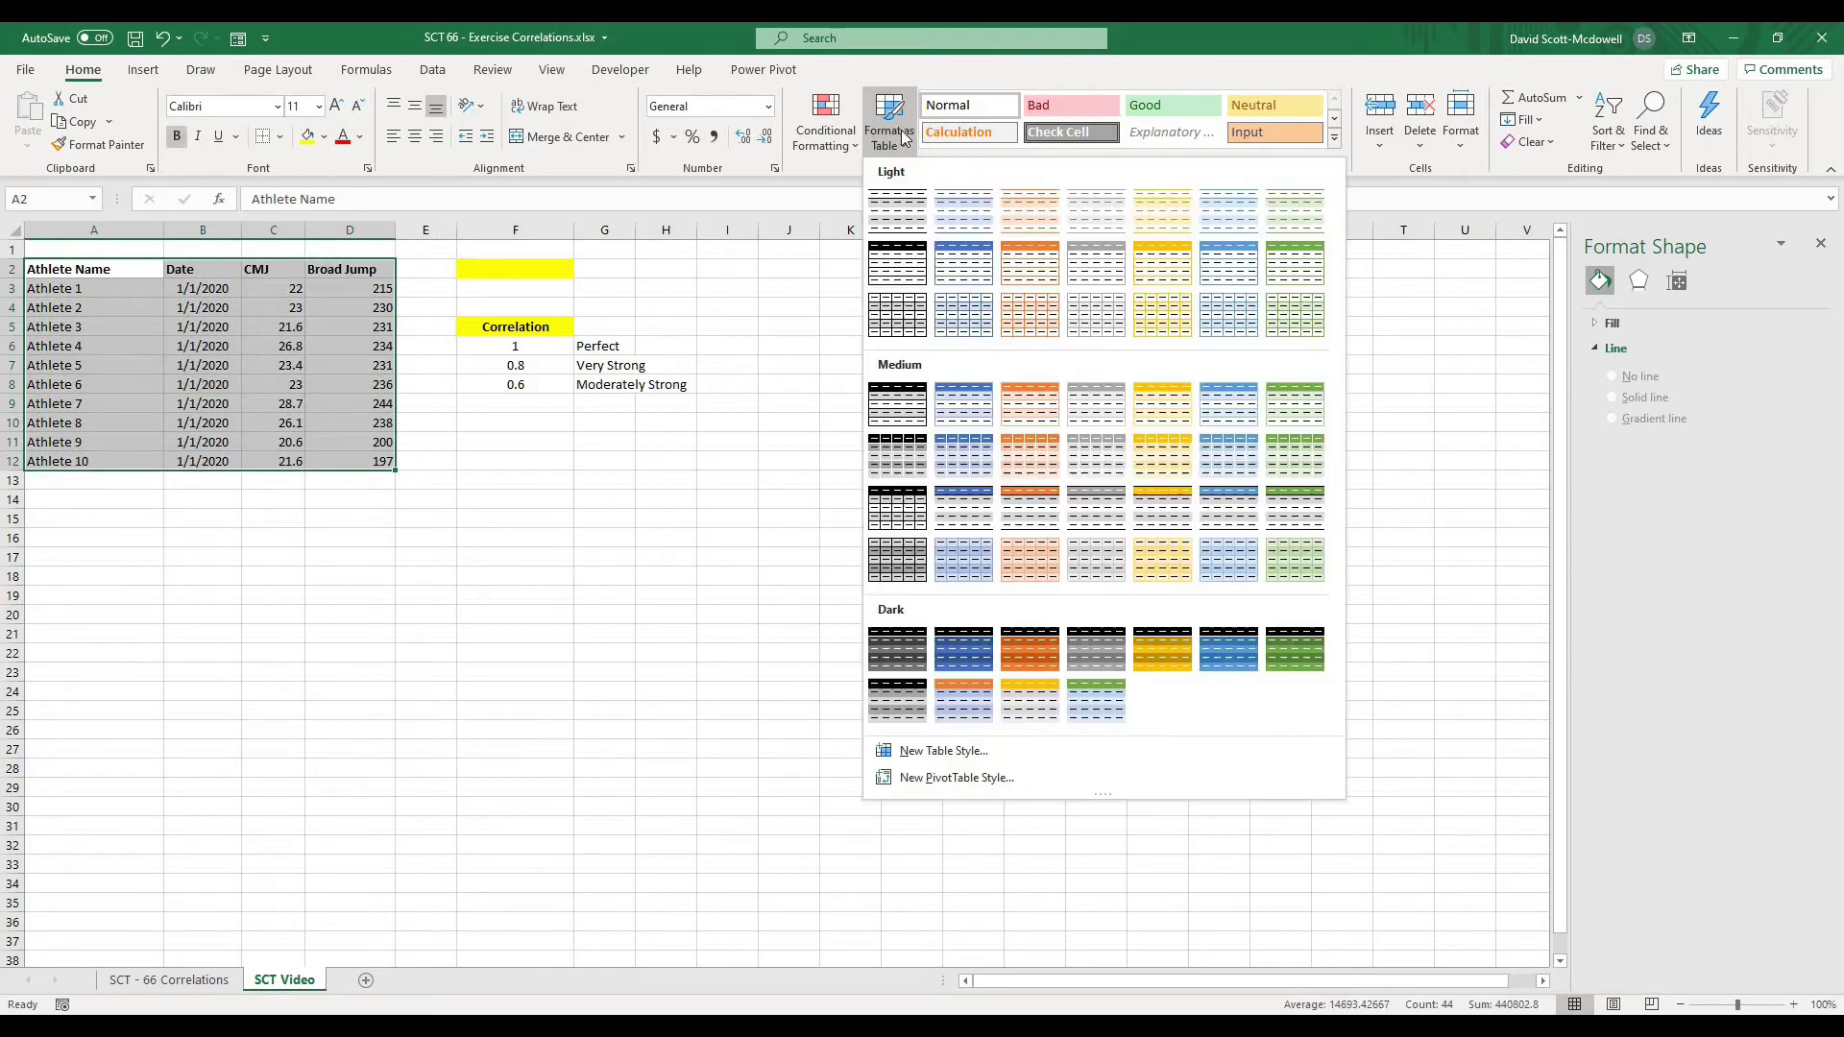
click(898, 211)
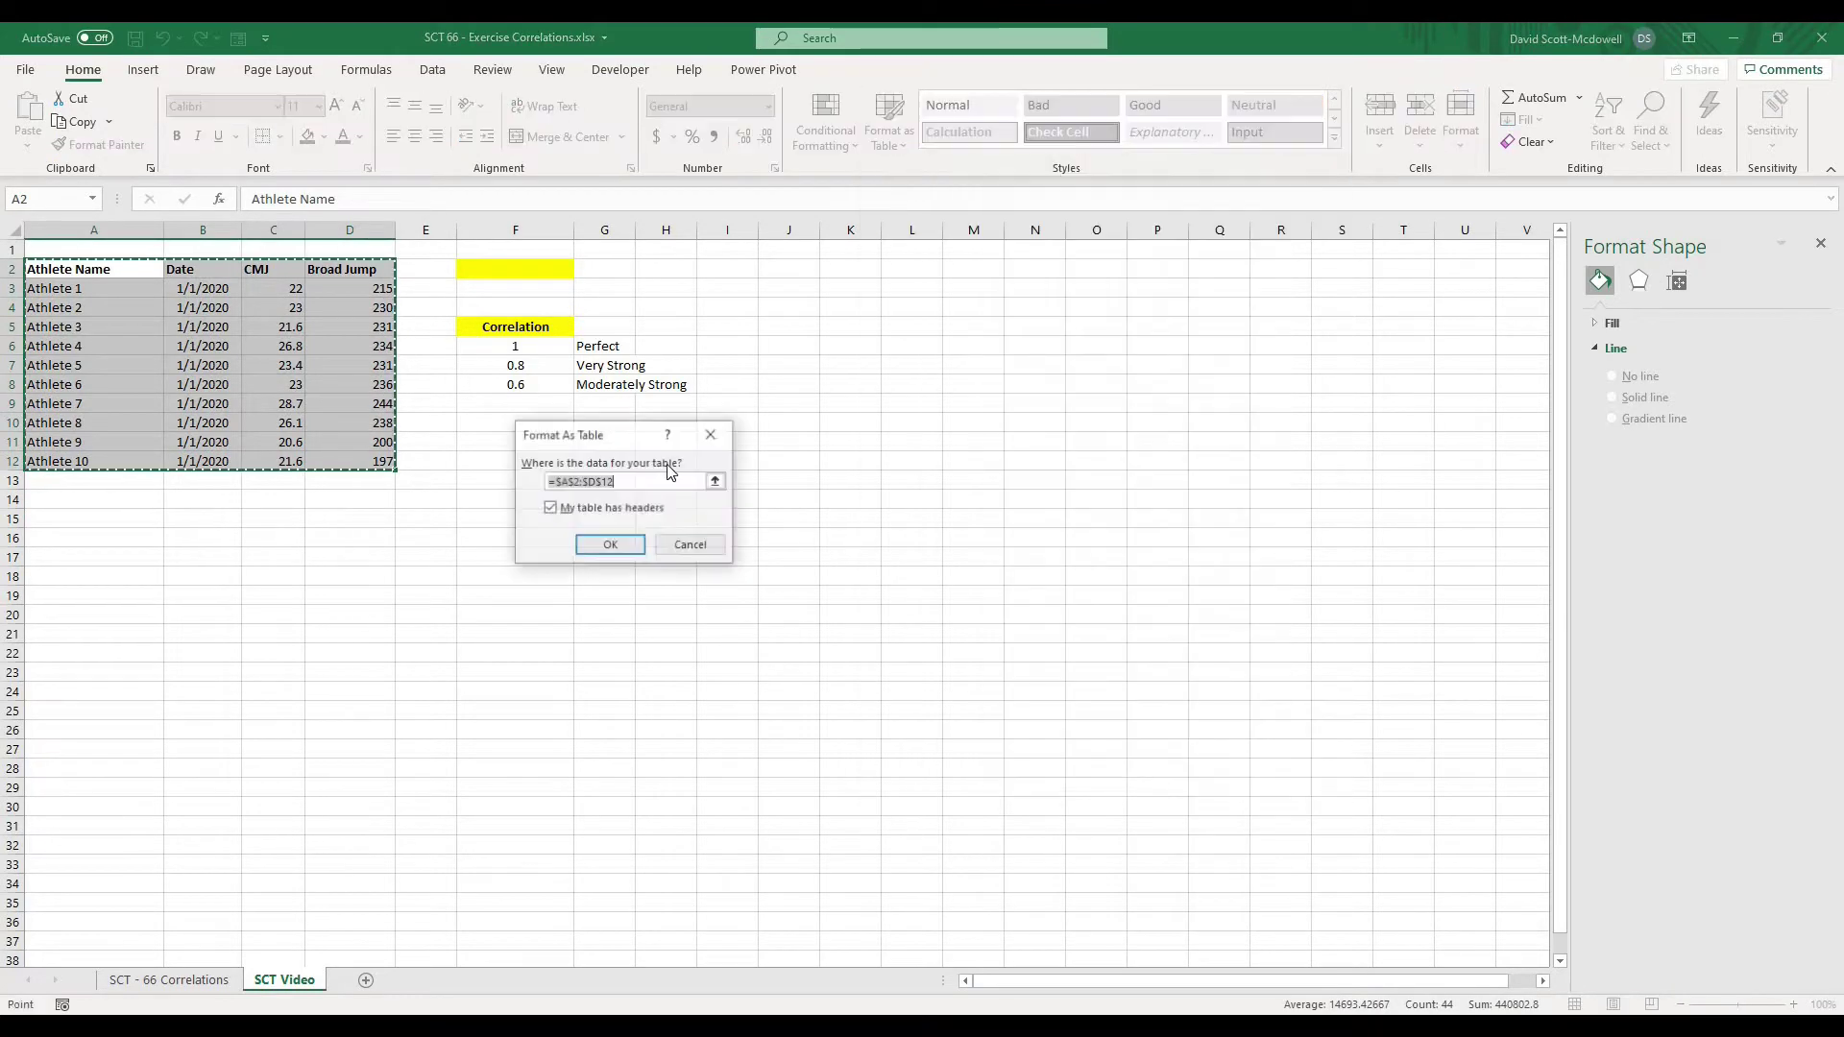
click(610, 545)
click(665, 577)
- Rename the table to TBL_Data
click(112, 279)
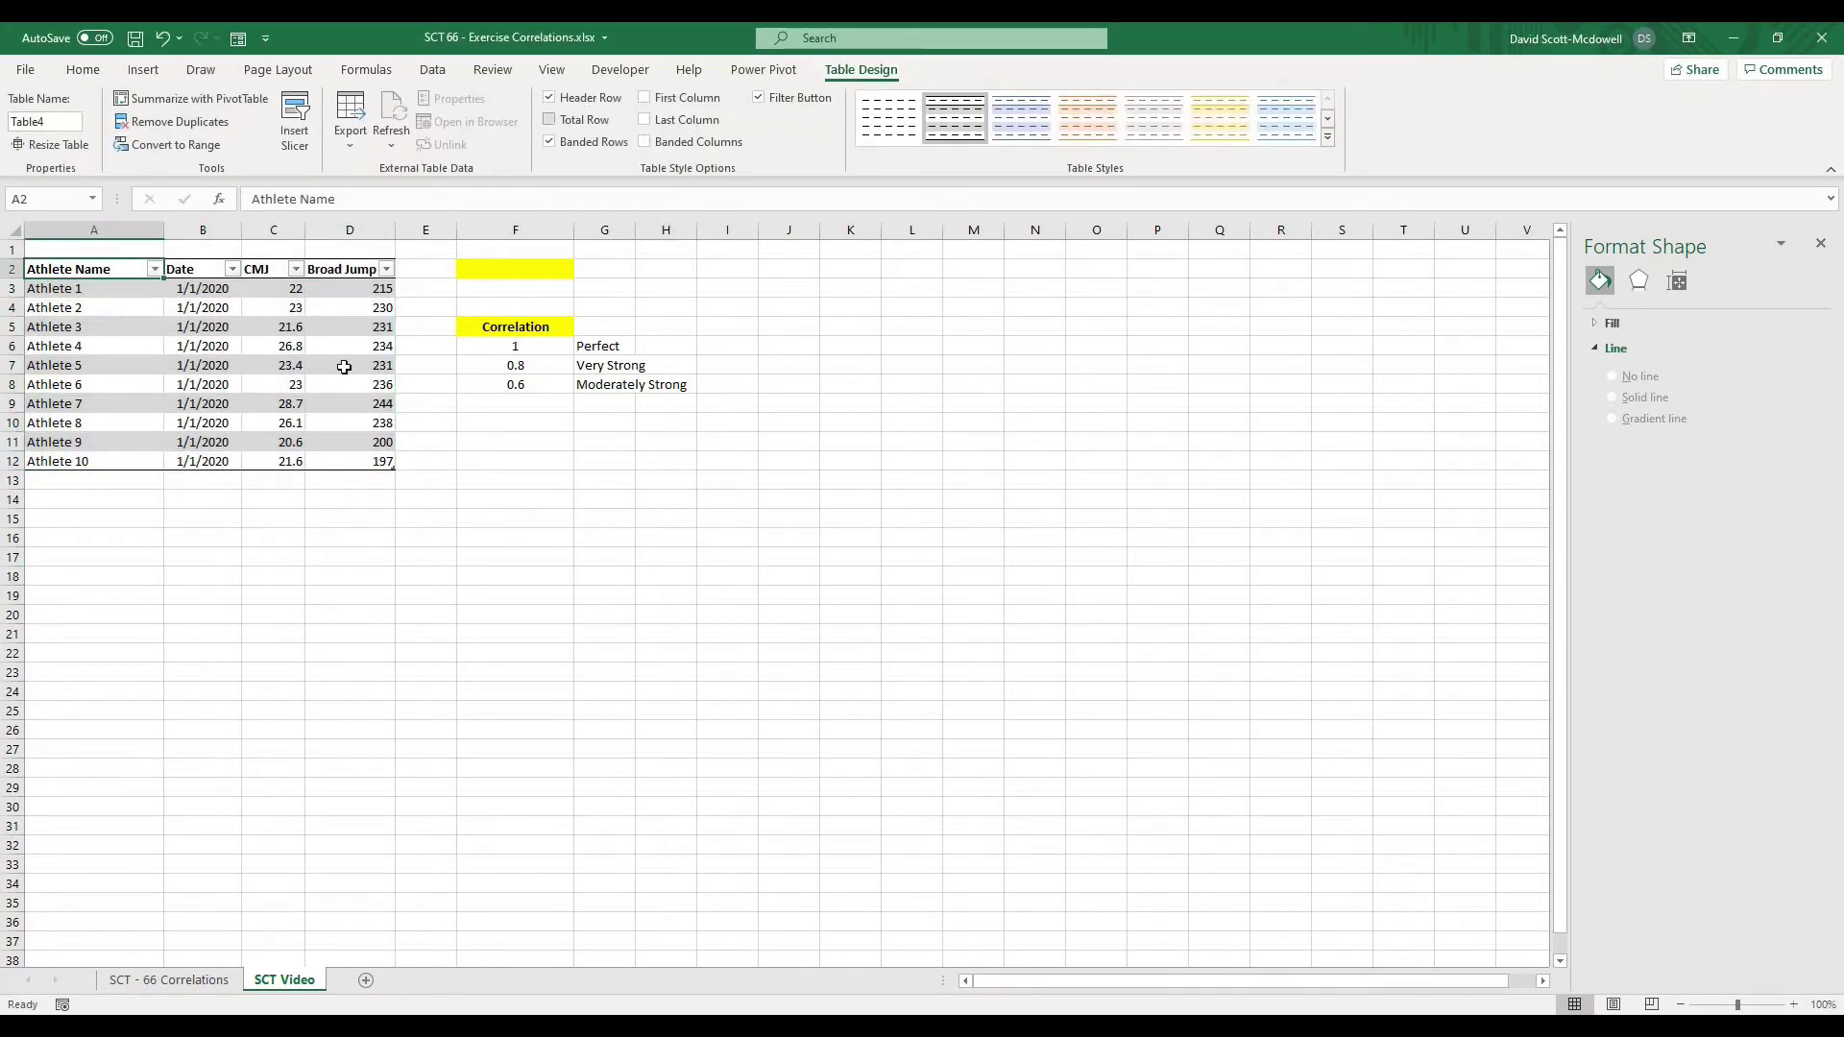
click(349, 615)
click(84, 287)
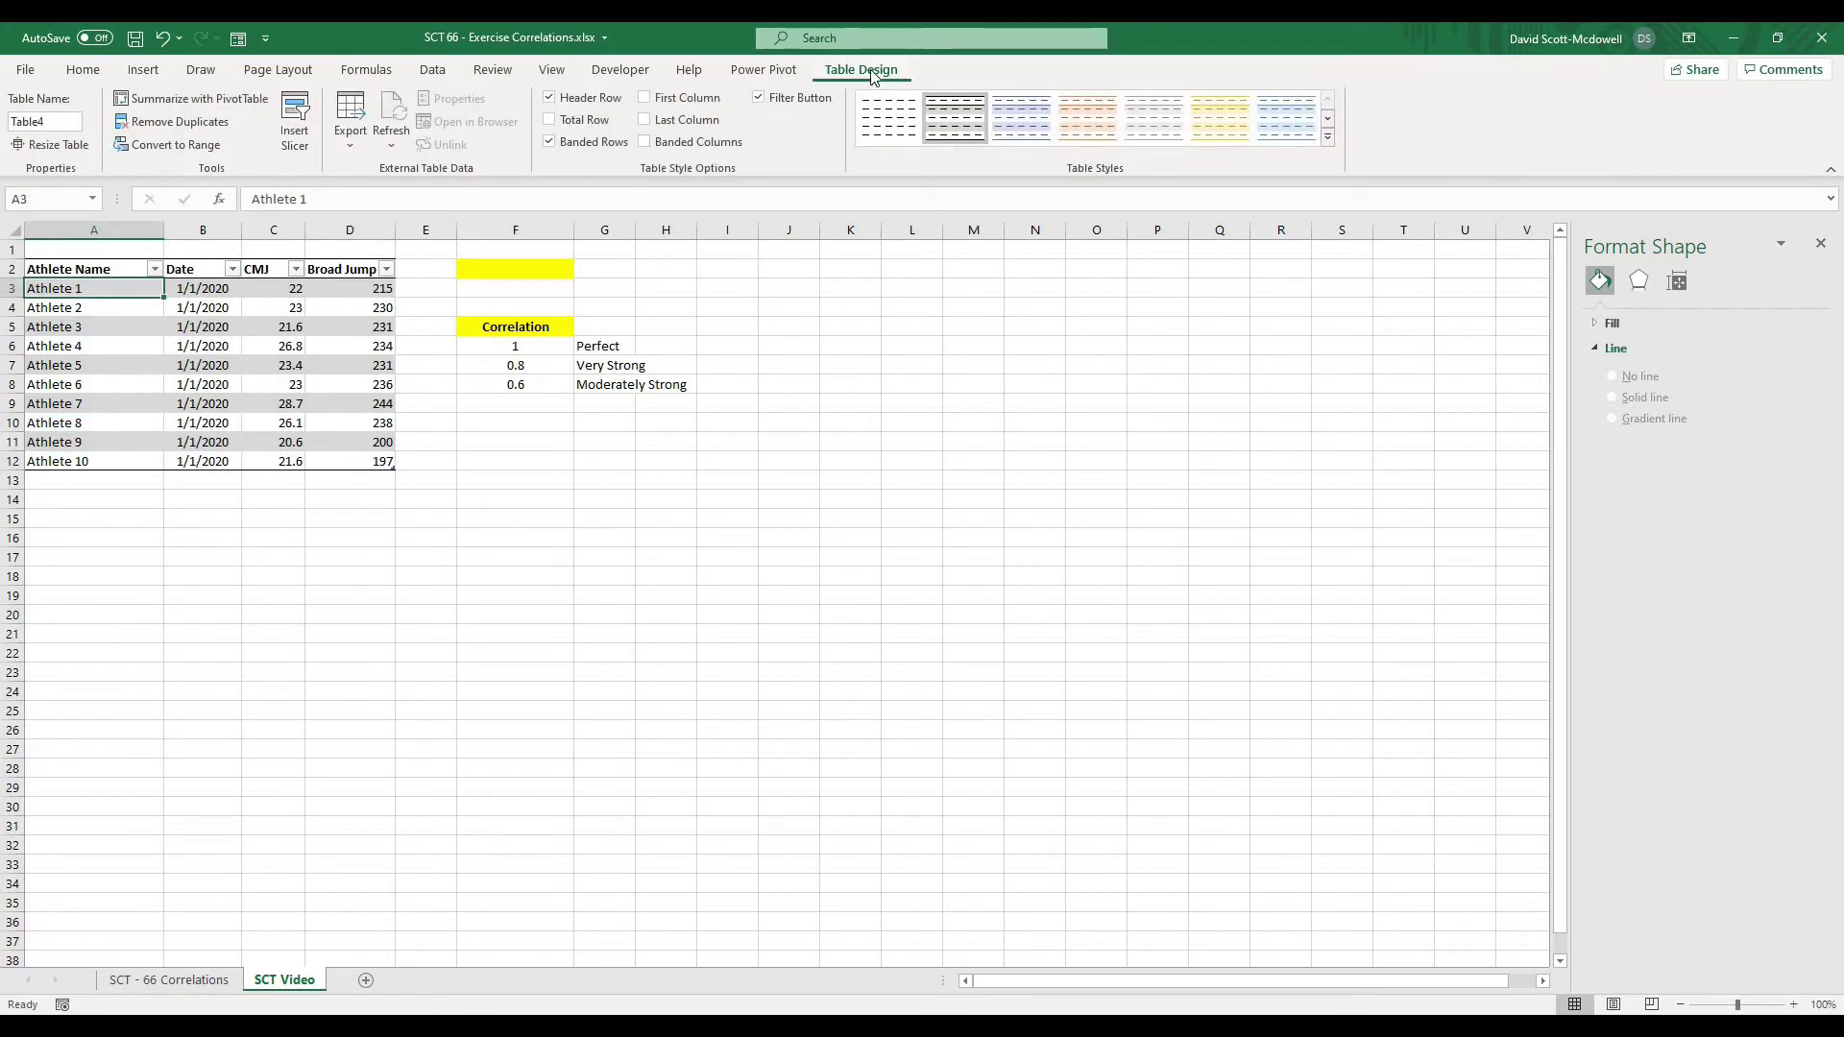
click(74, 118)
text(TBL_Data)
click(93, 673)
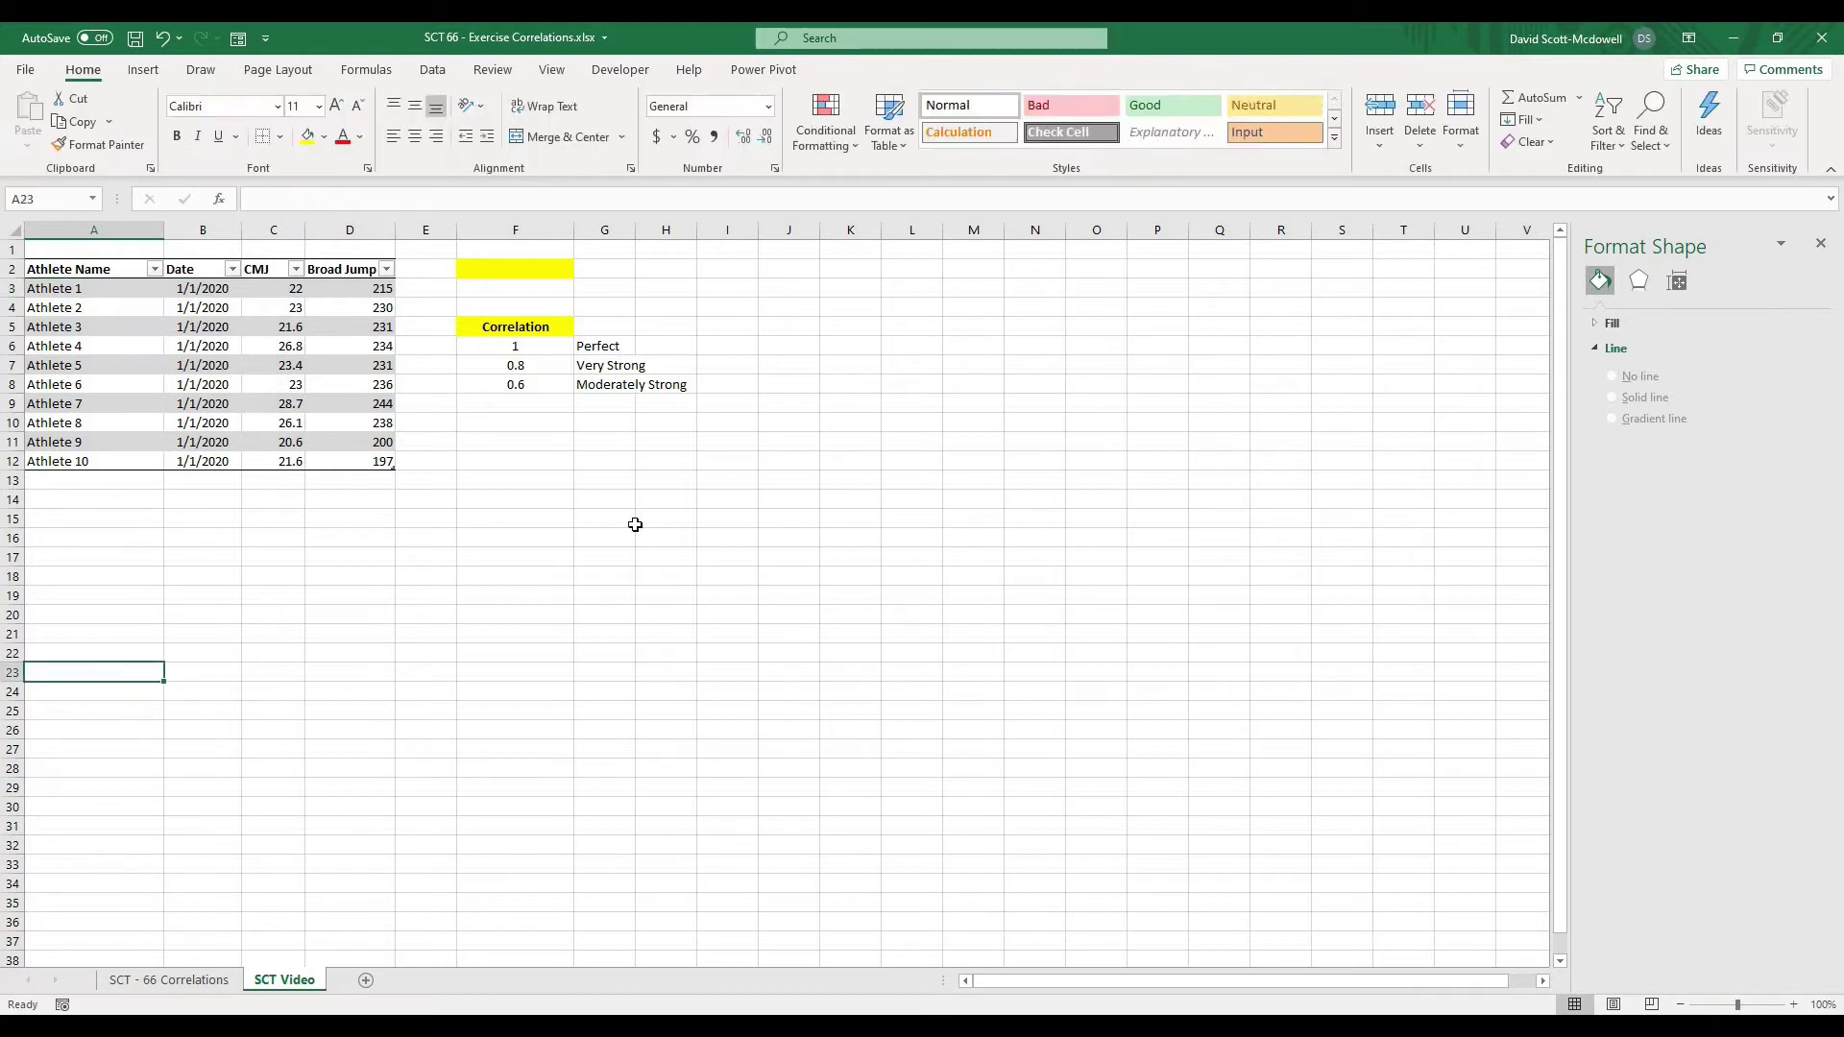
click(528, 272)
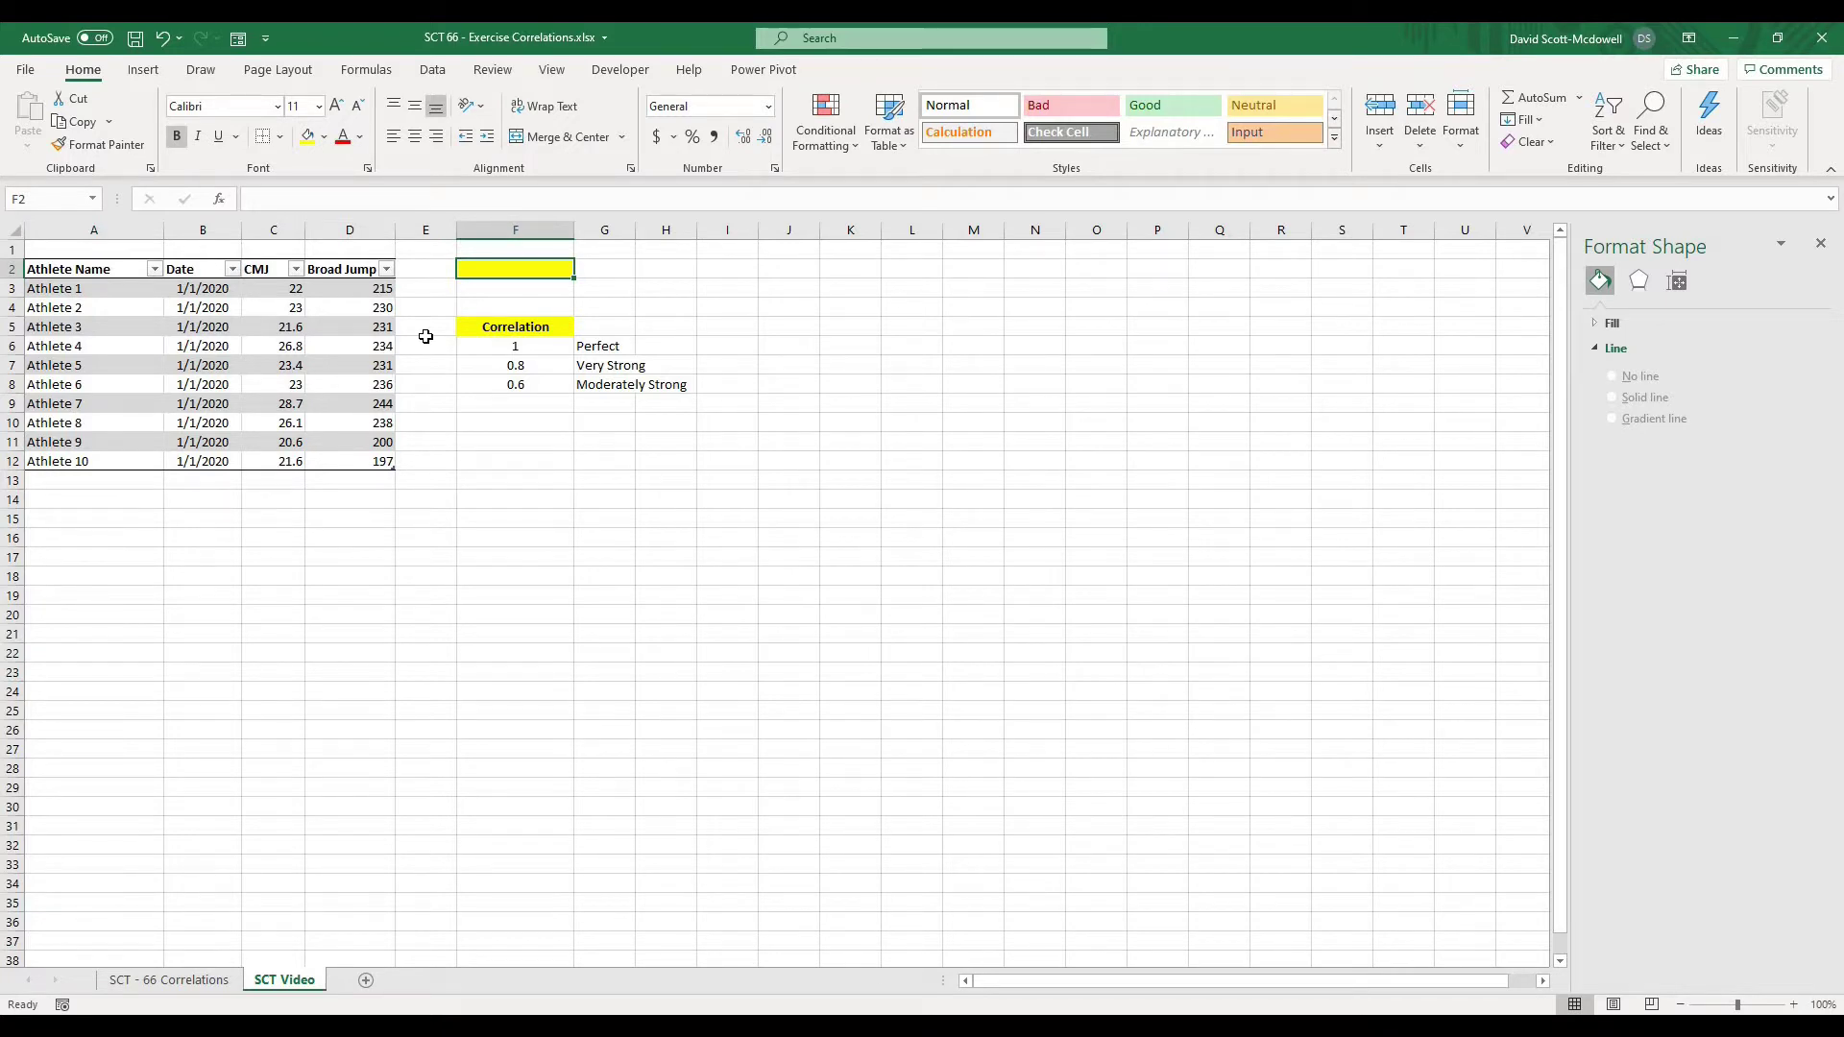
- Enter 'CMJ - Broad Jump' in F2 and centre it as the heading
text(CMJ)
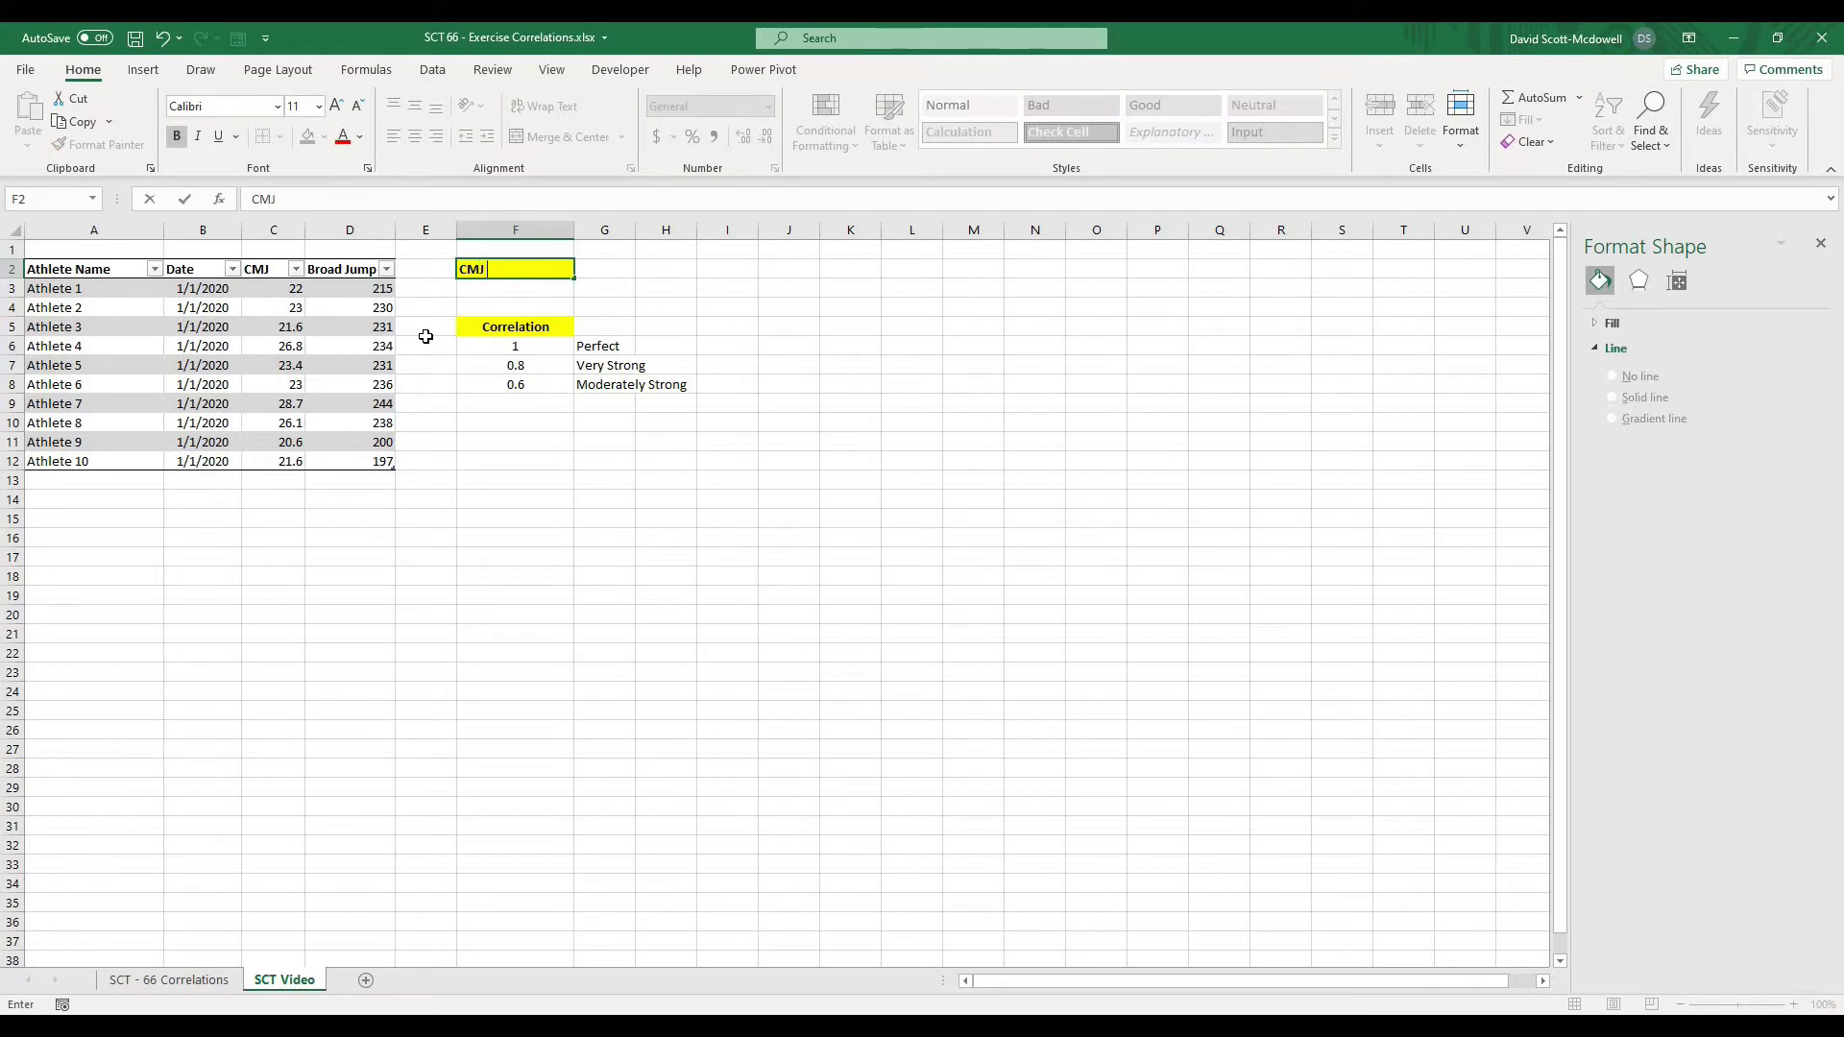
text( - Broad Jump)
key(Return)
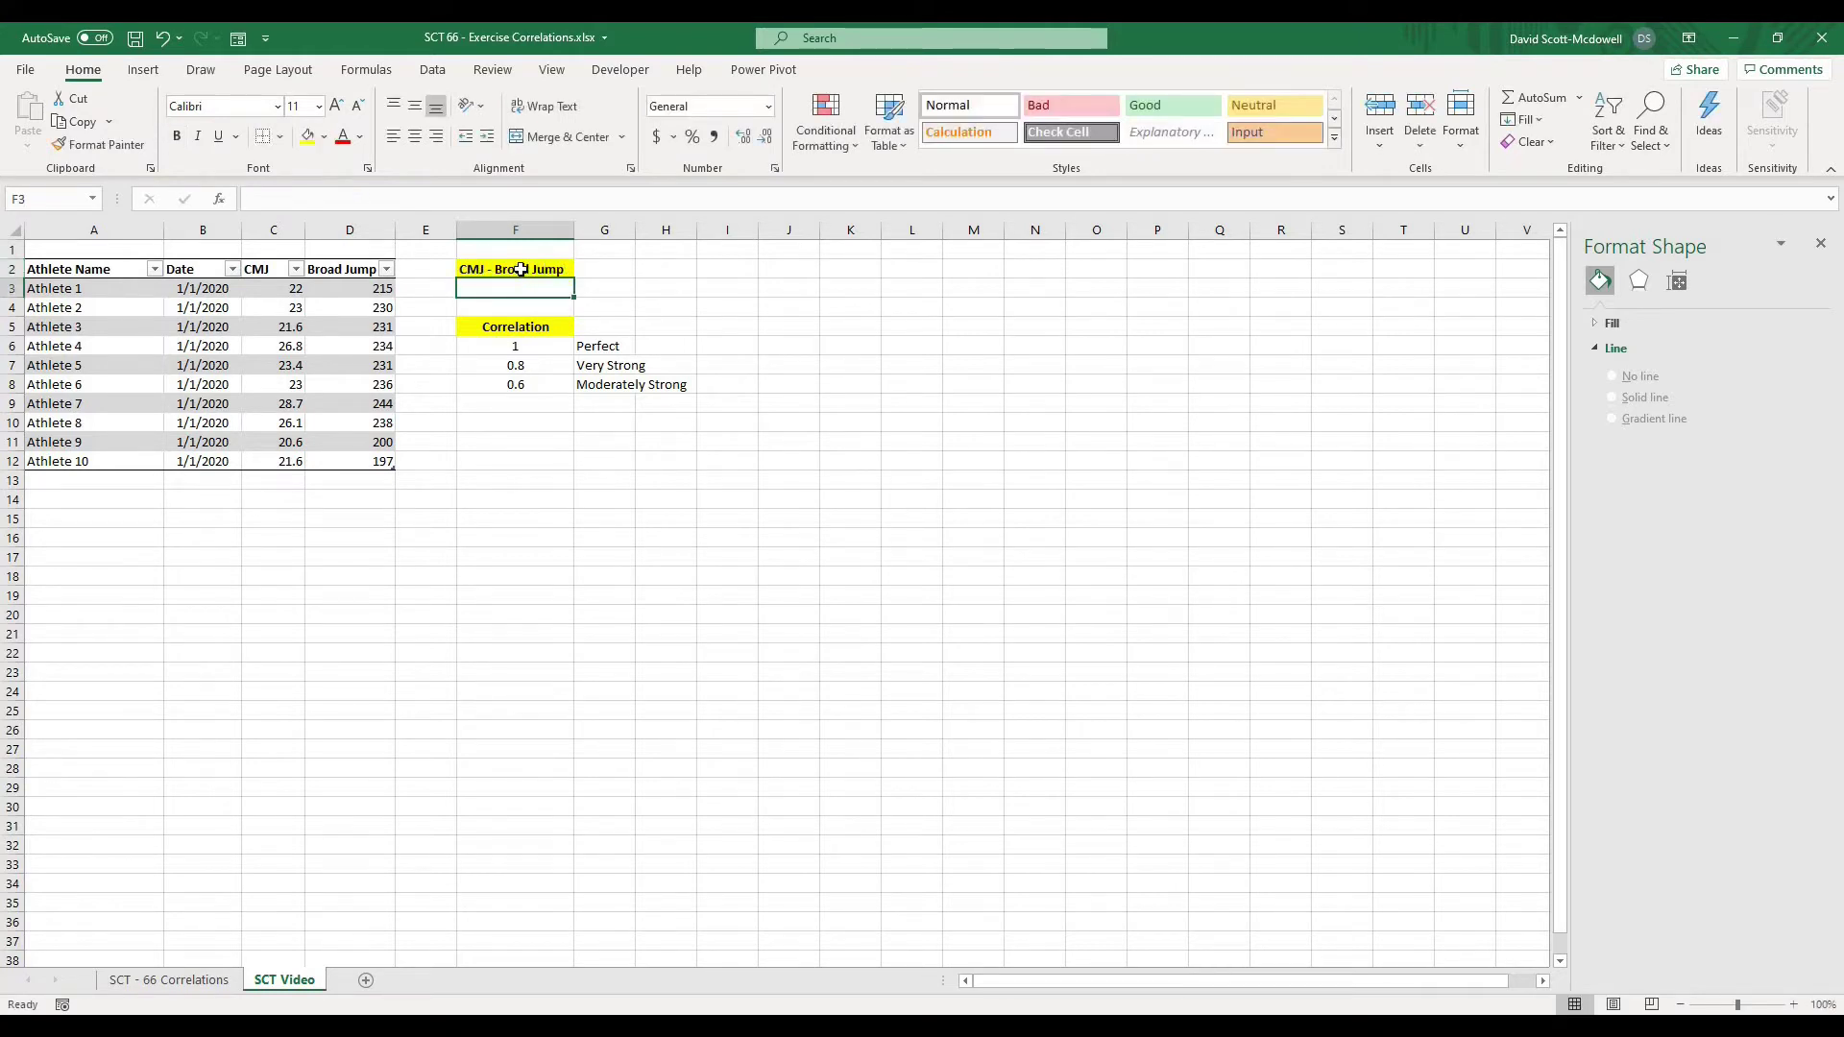
click(519, 270)
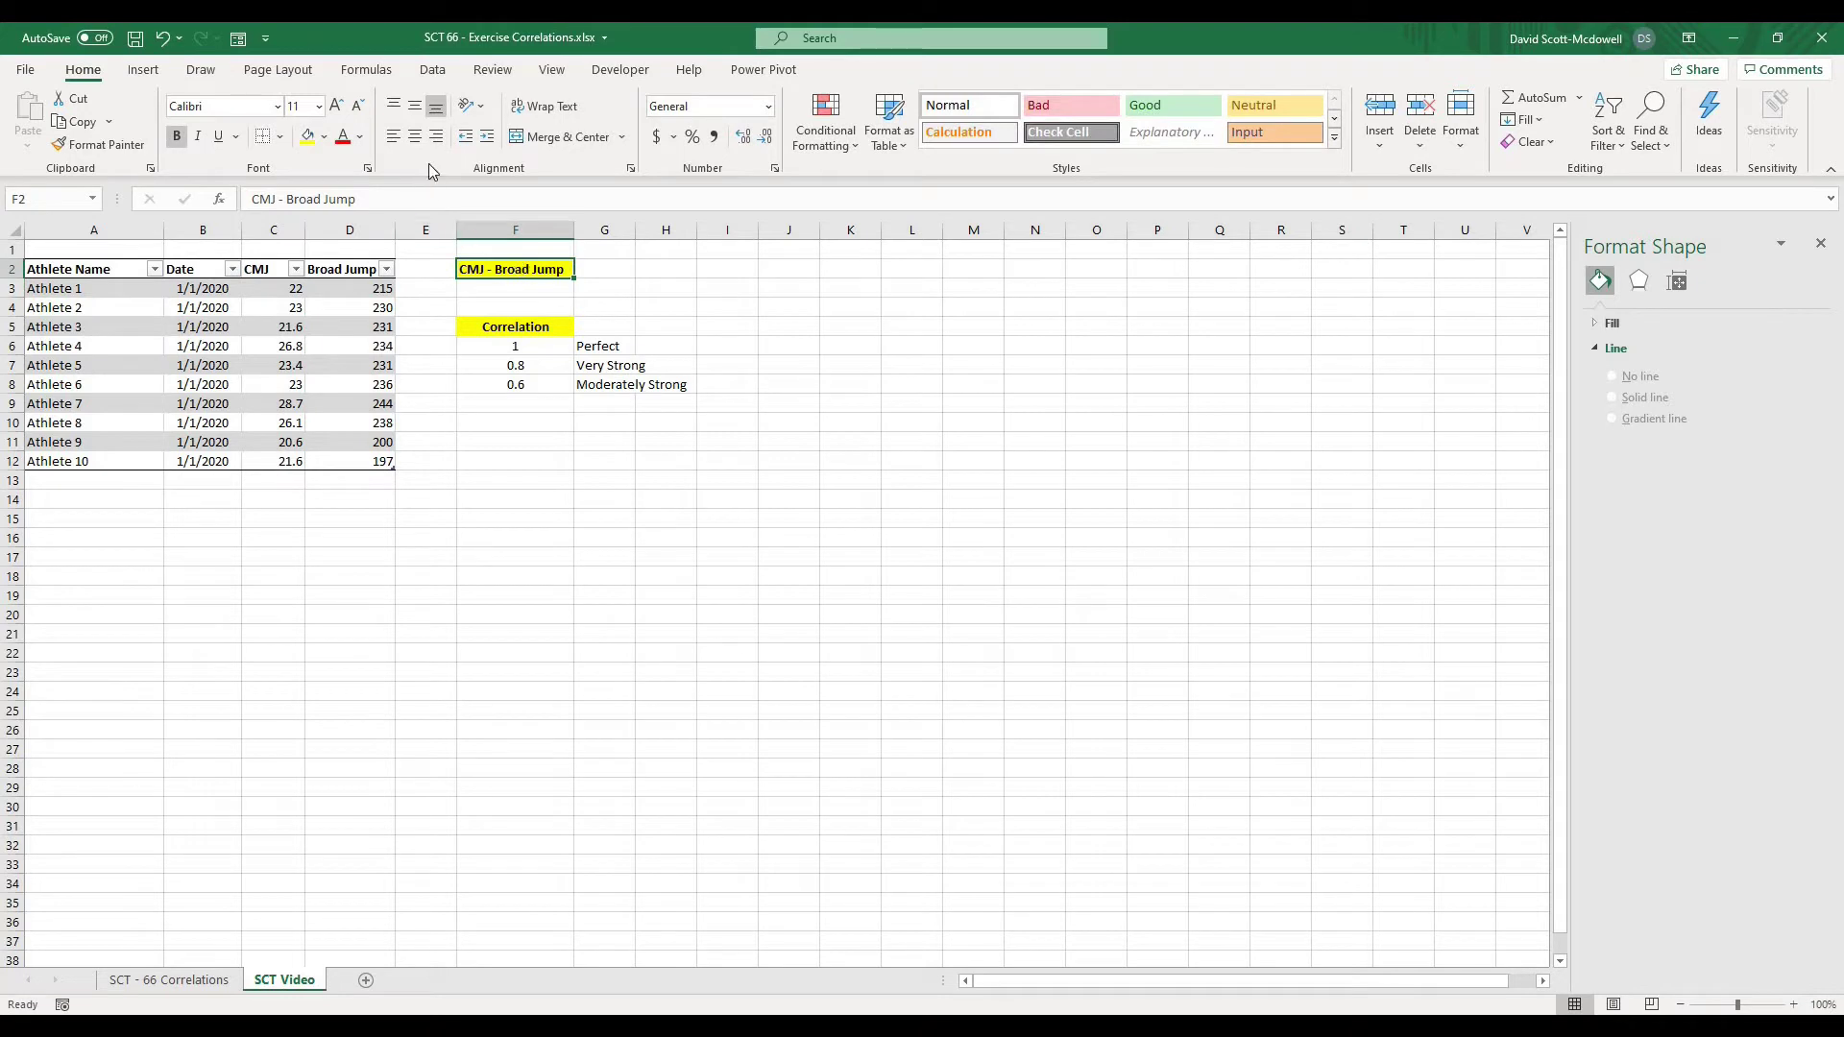
click(416, 139)
click(773, 619)
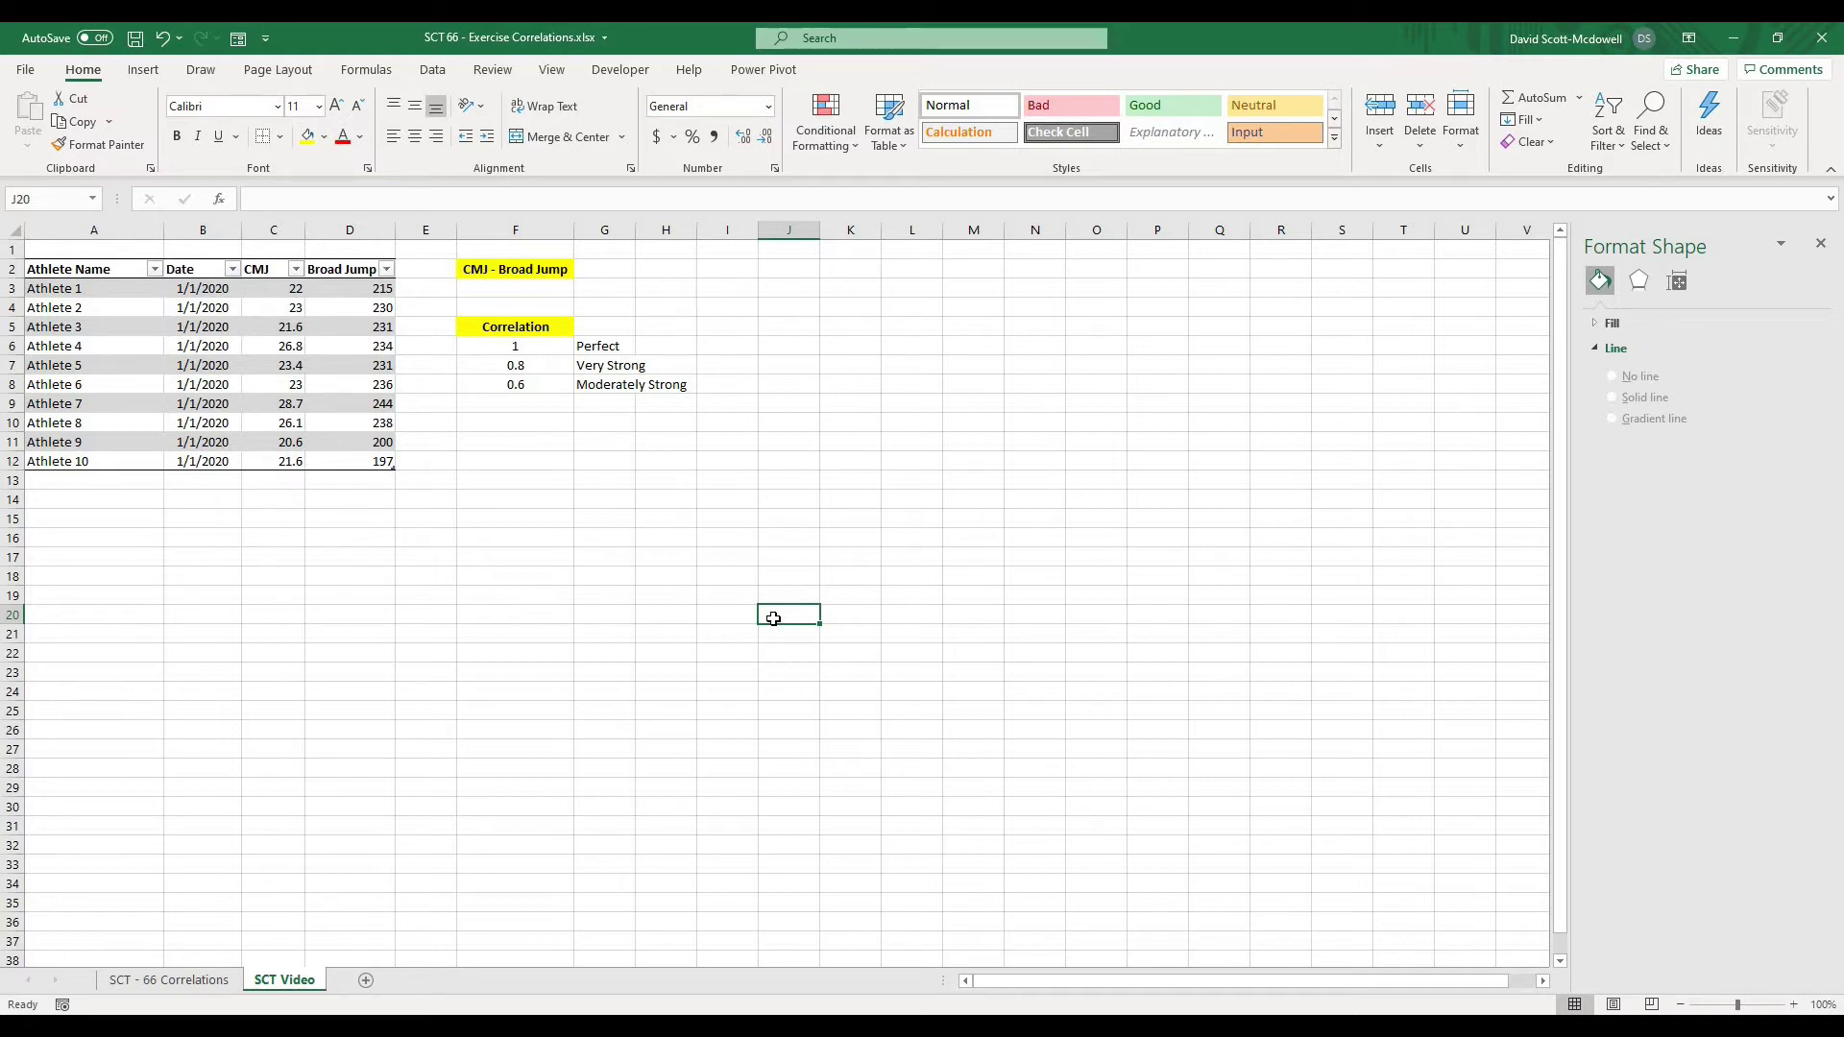
click(518, 284)
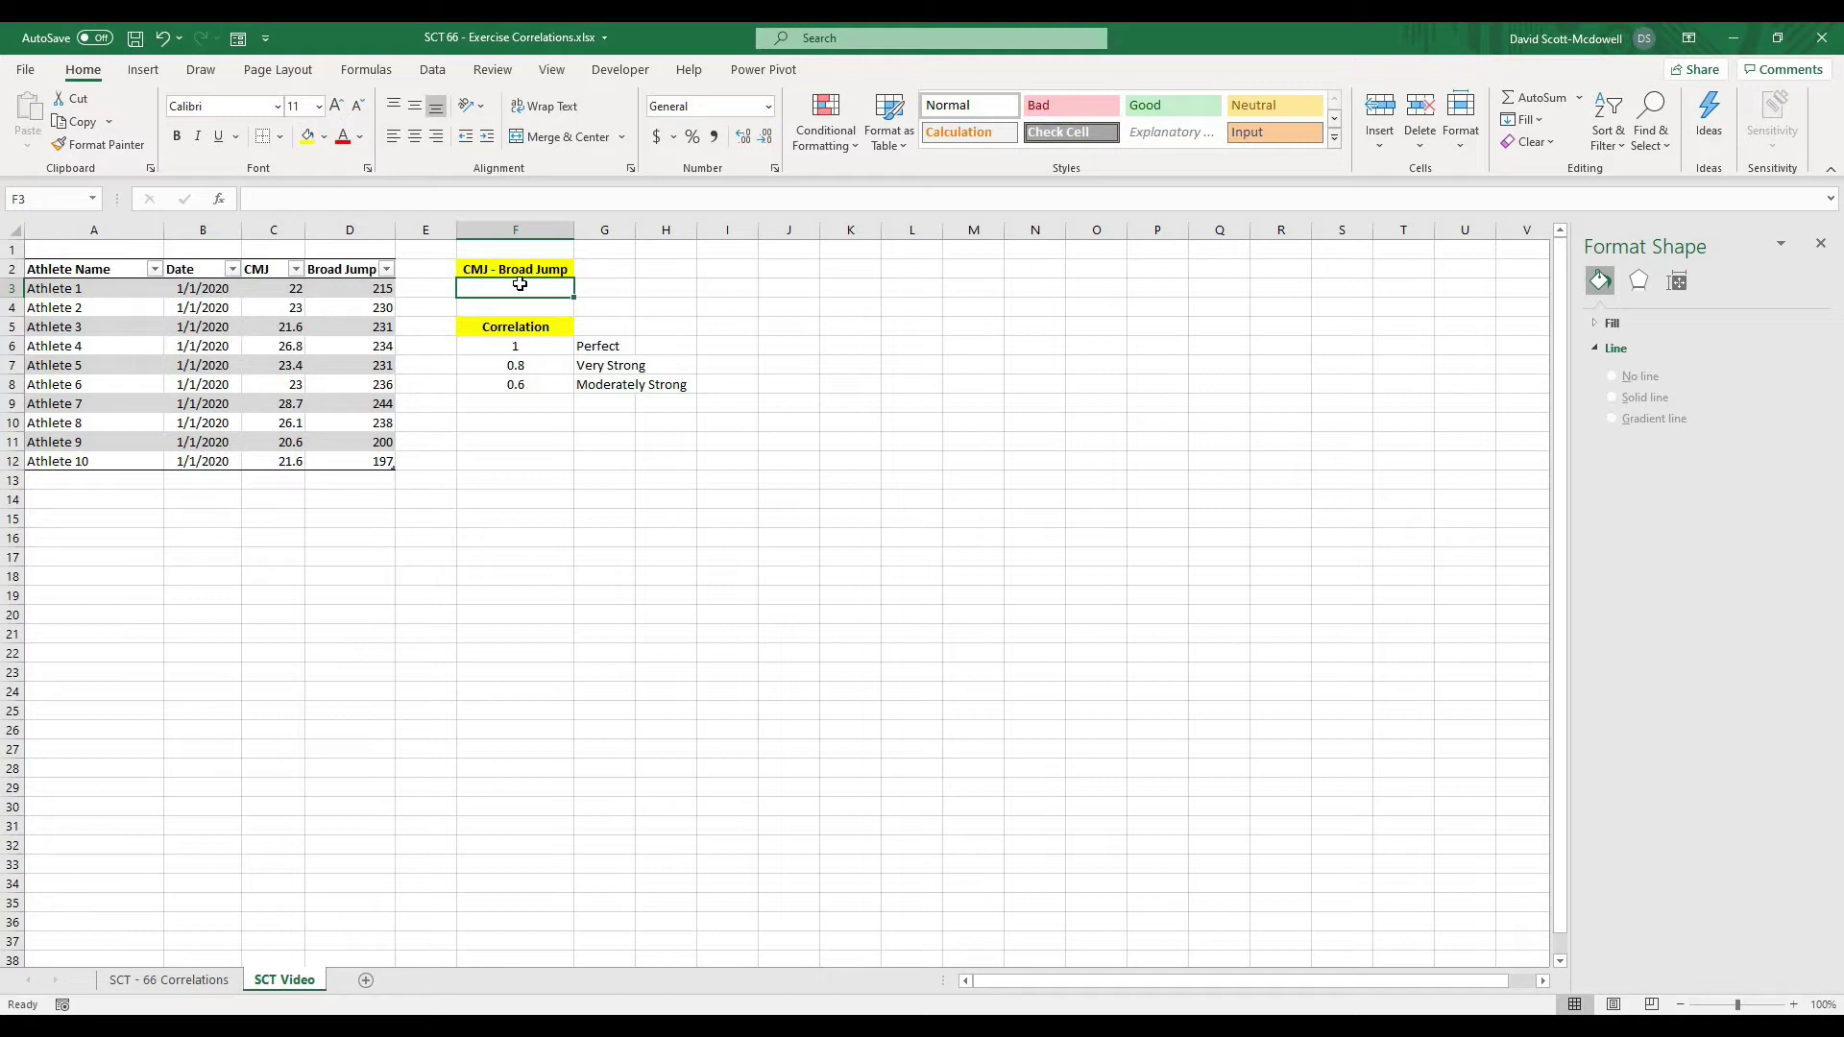
- Start the formula in F3 by typing =correl
text(=c)
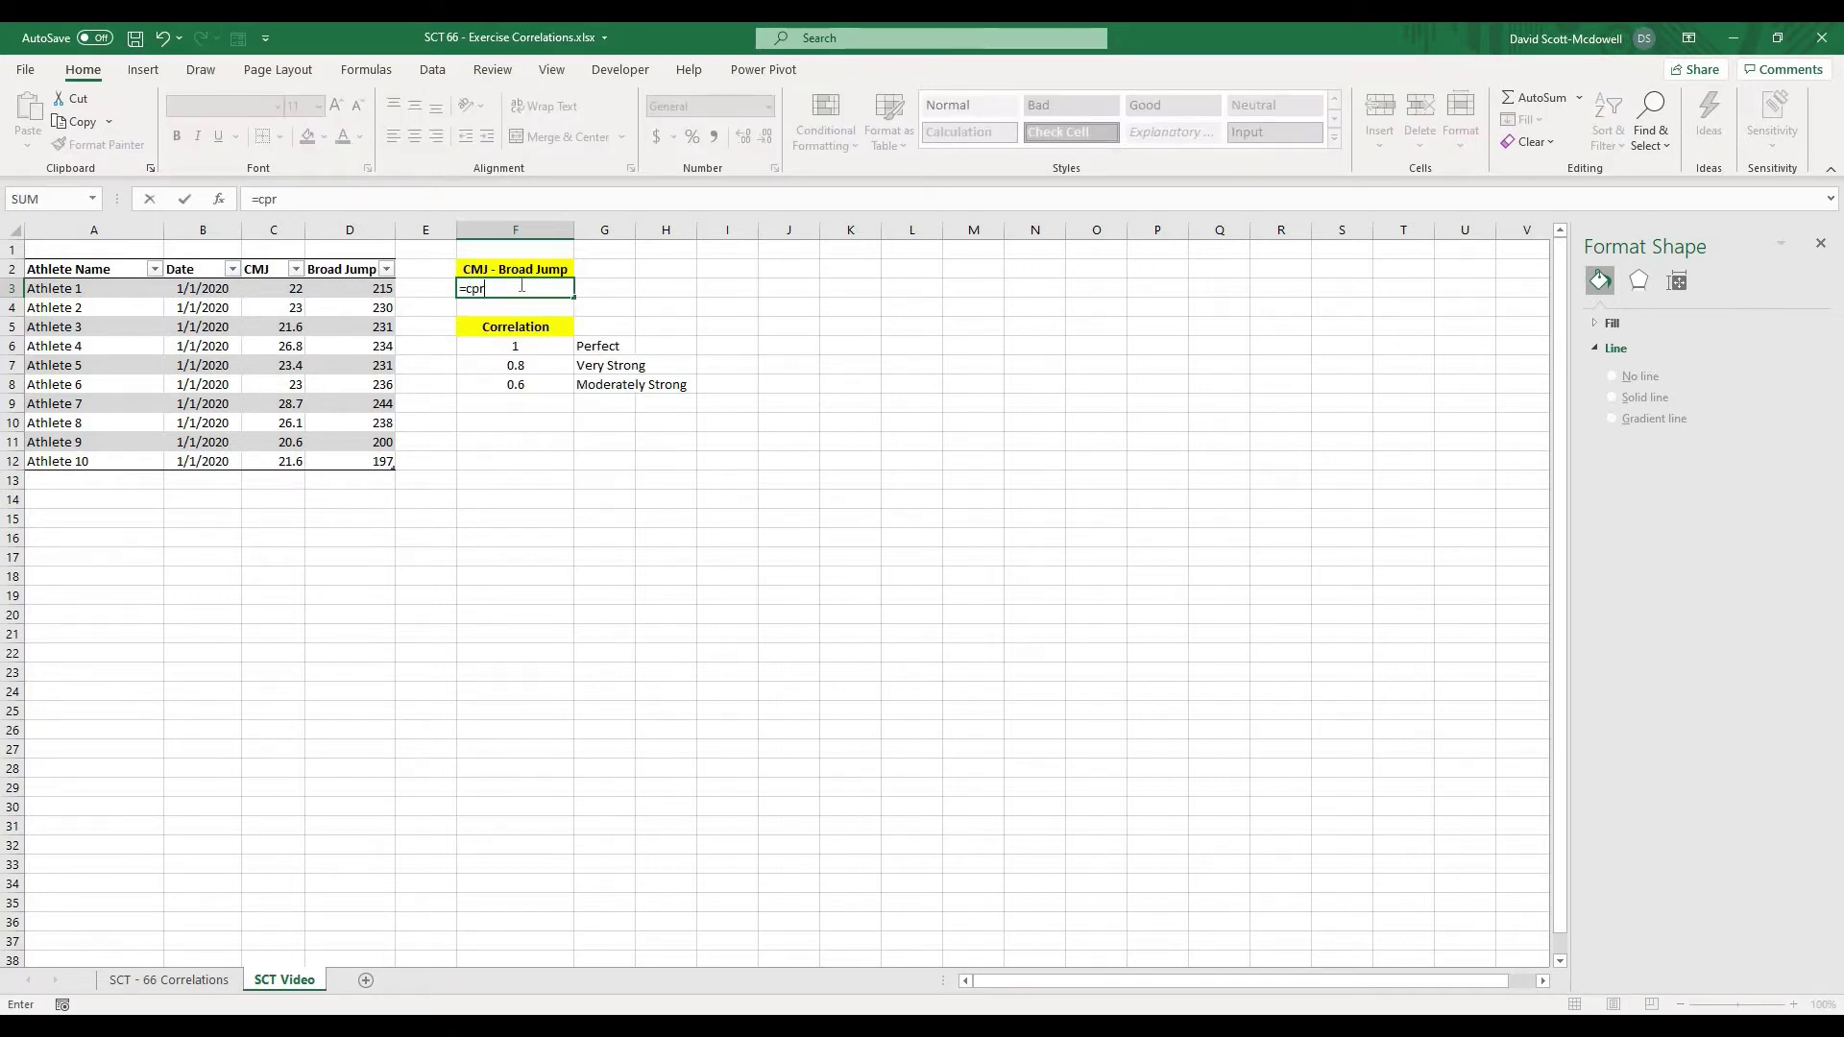
text(orrel)
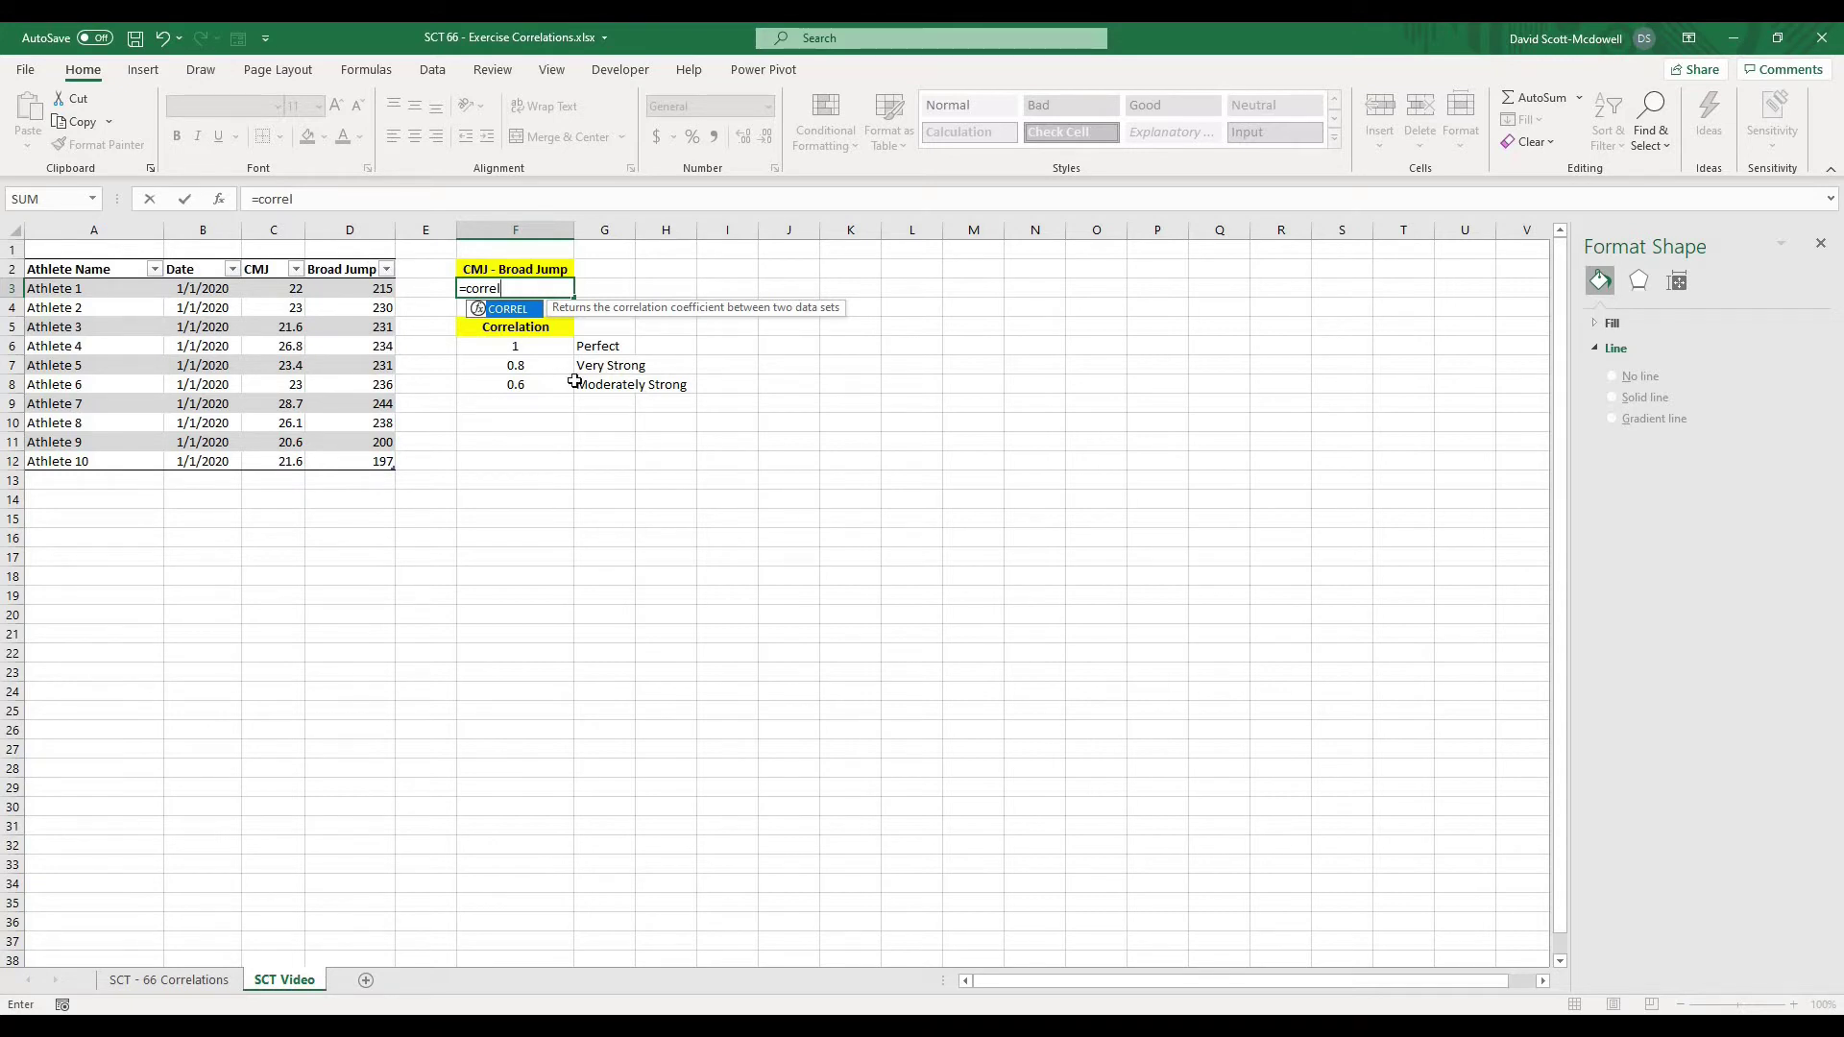
- Complete F3 as =CORREL(TBL_Data[CMJ],TBL_Data[Broad Jump]), returning 0.736564227
text(()
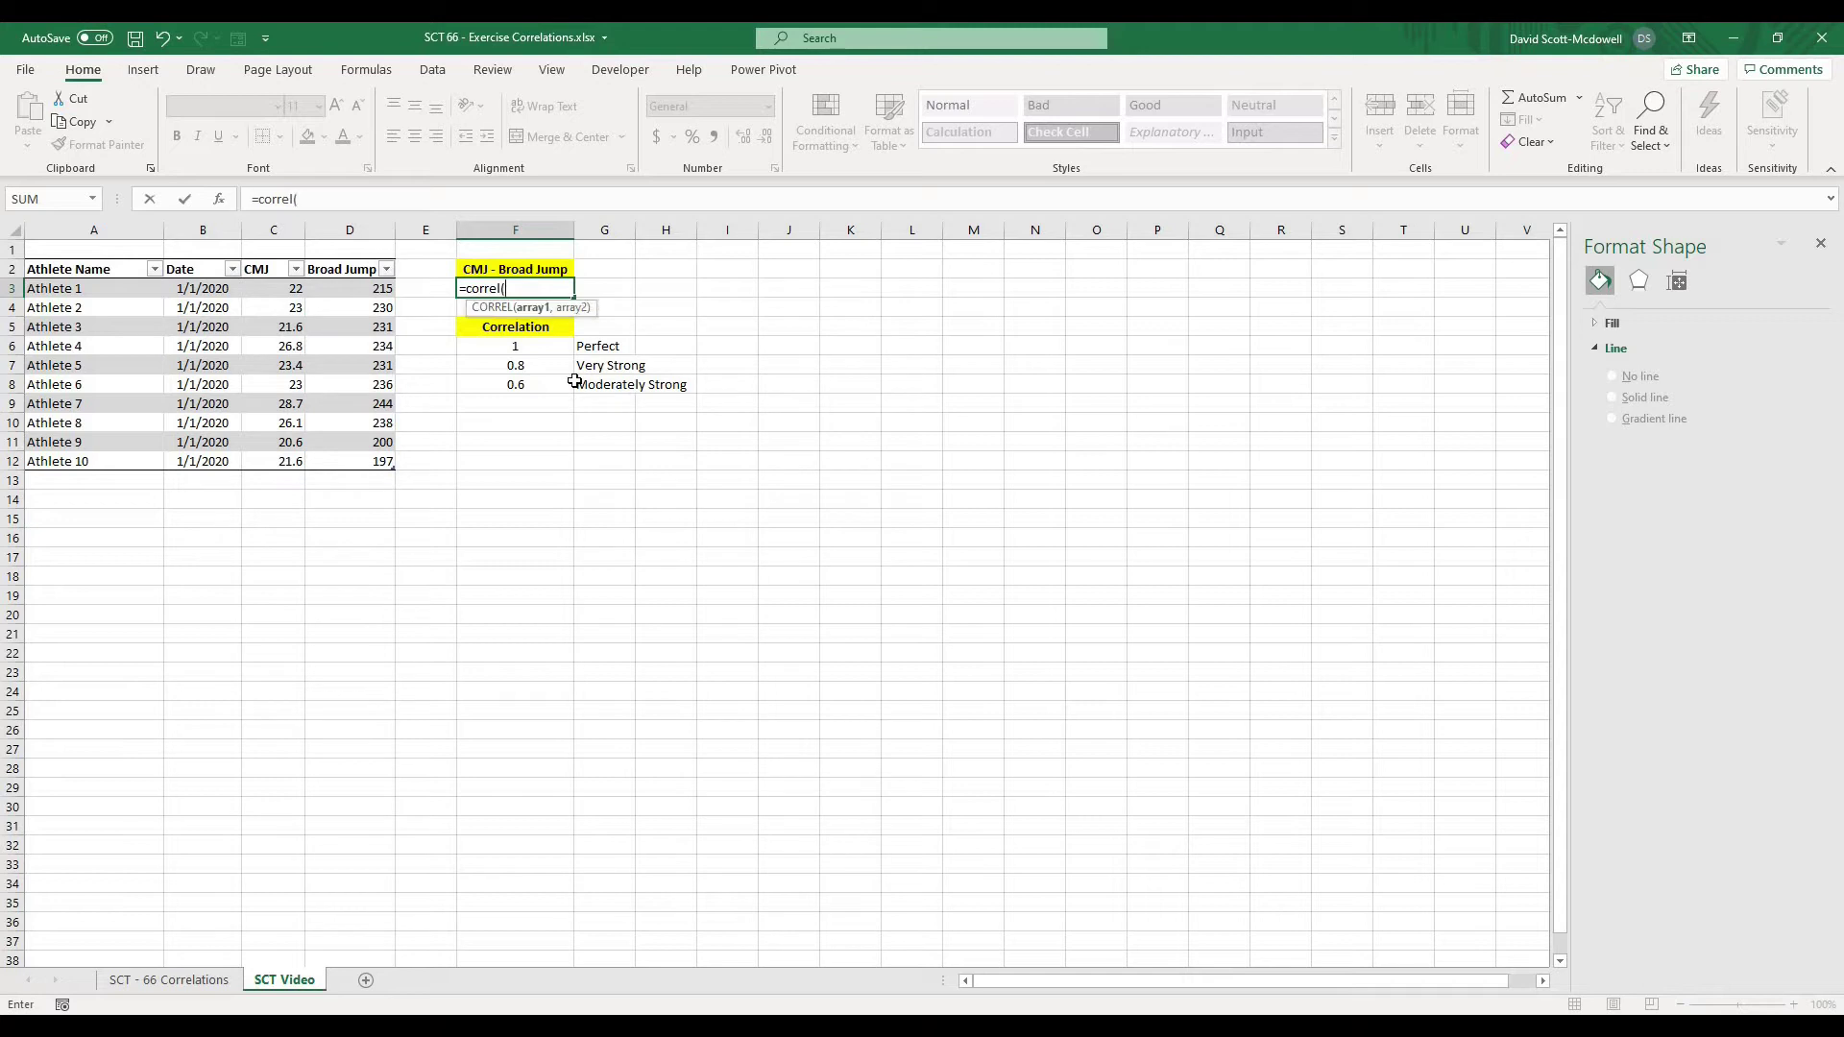
click(273, 260)
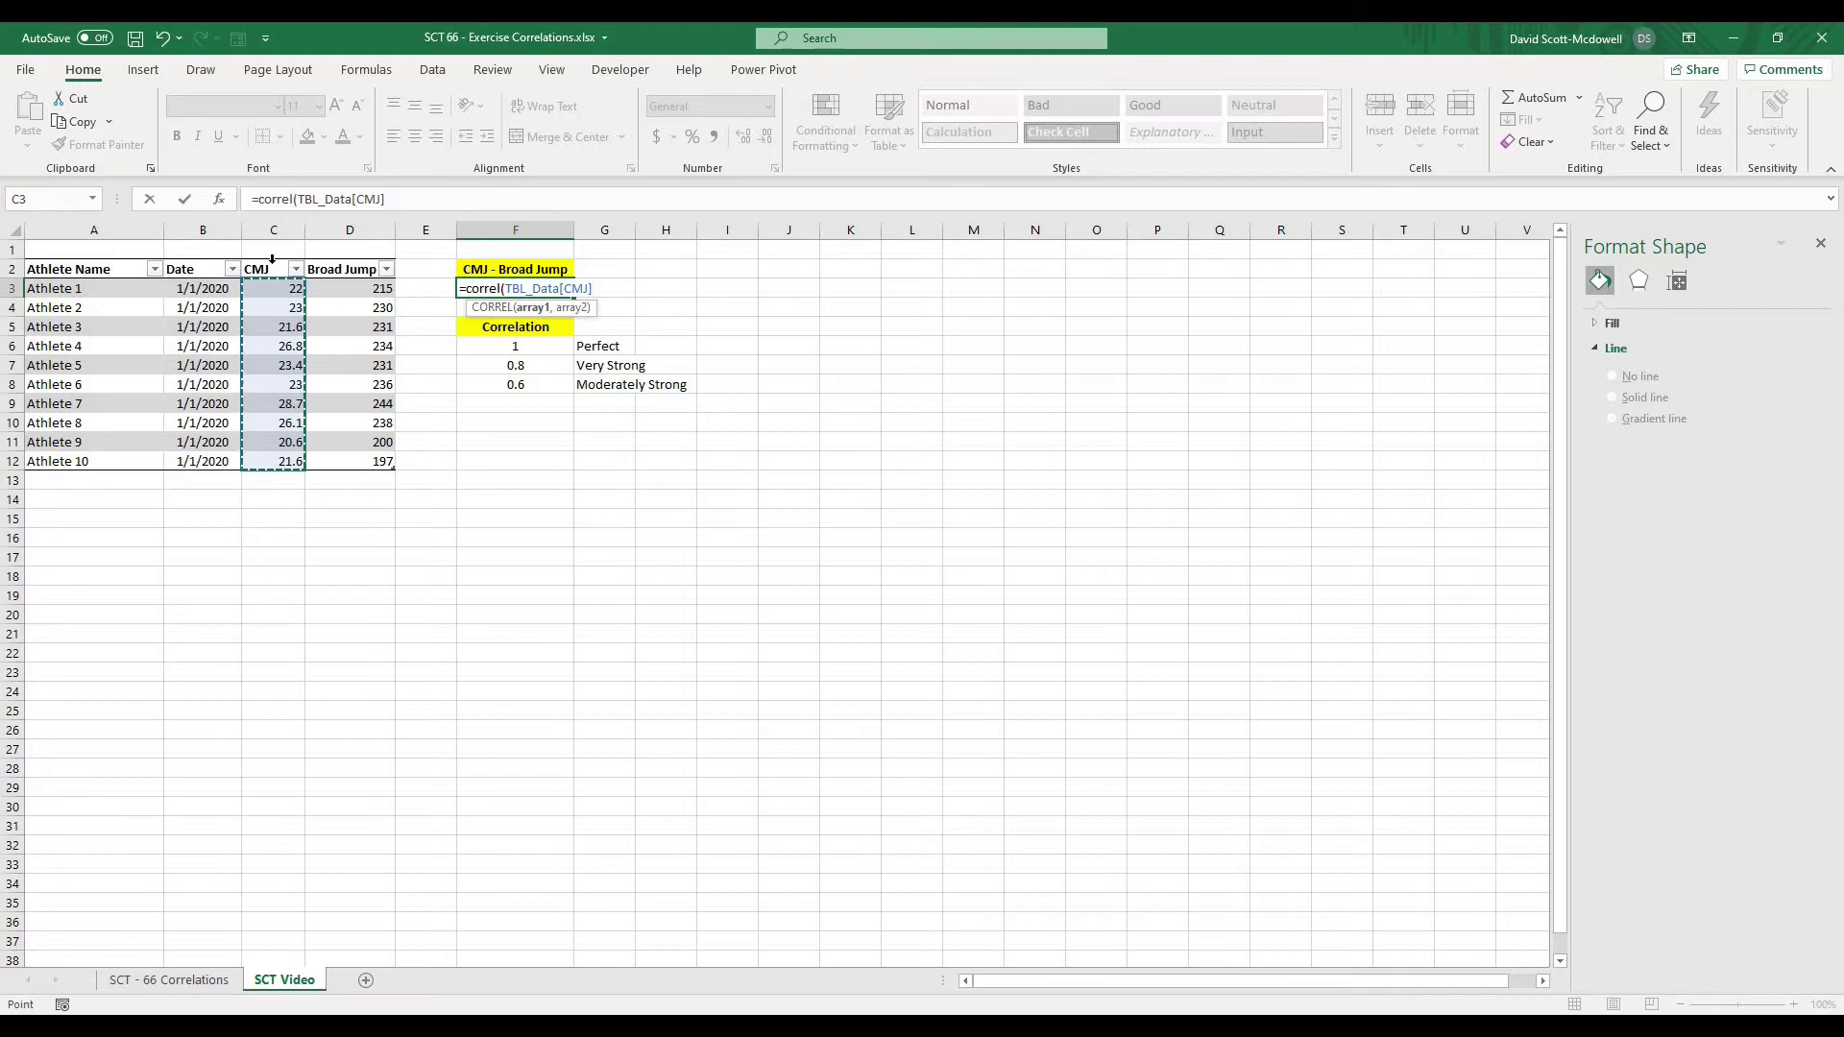
text(,)
click(331, 260)
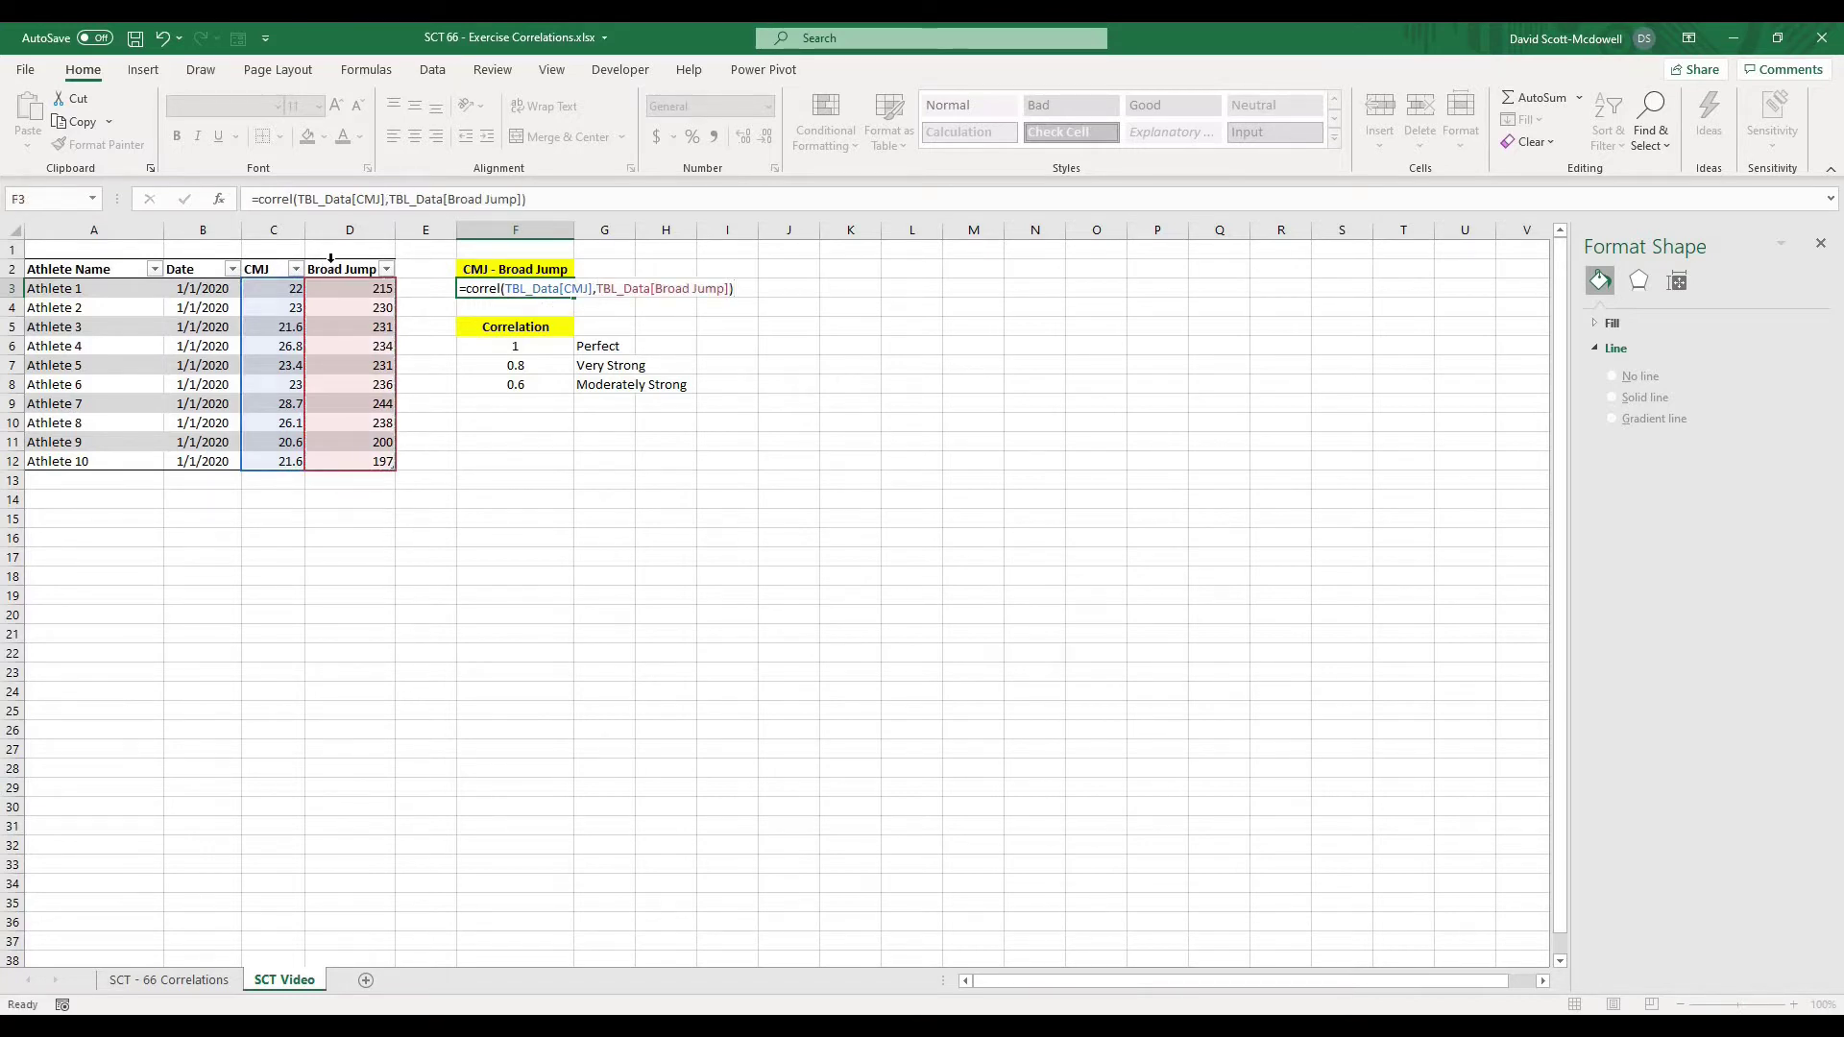
key(Return)
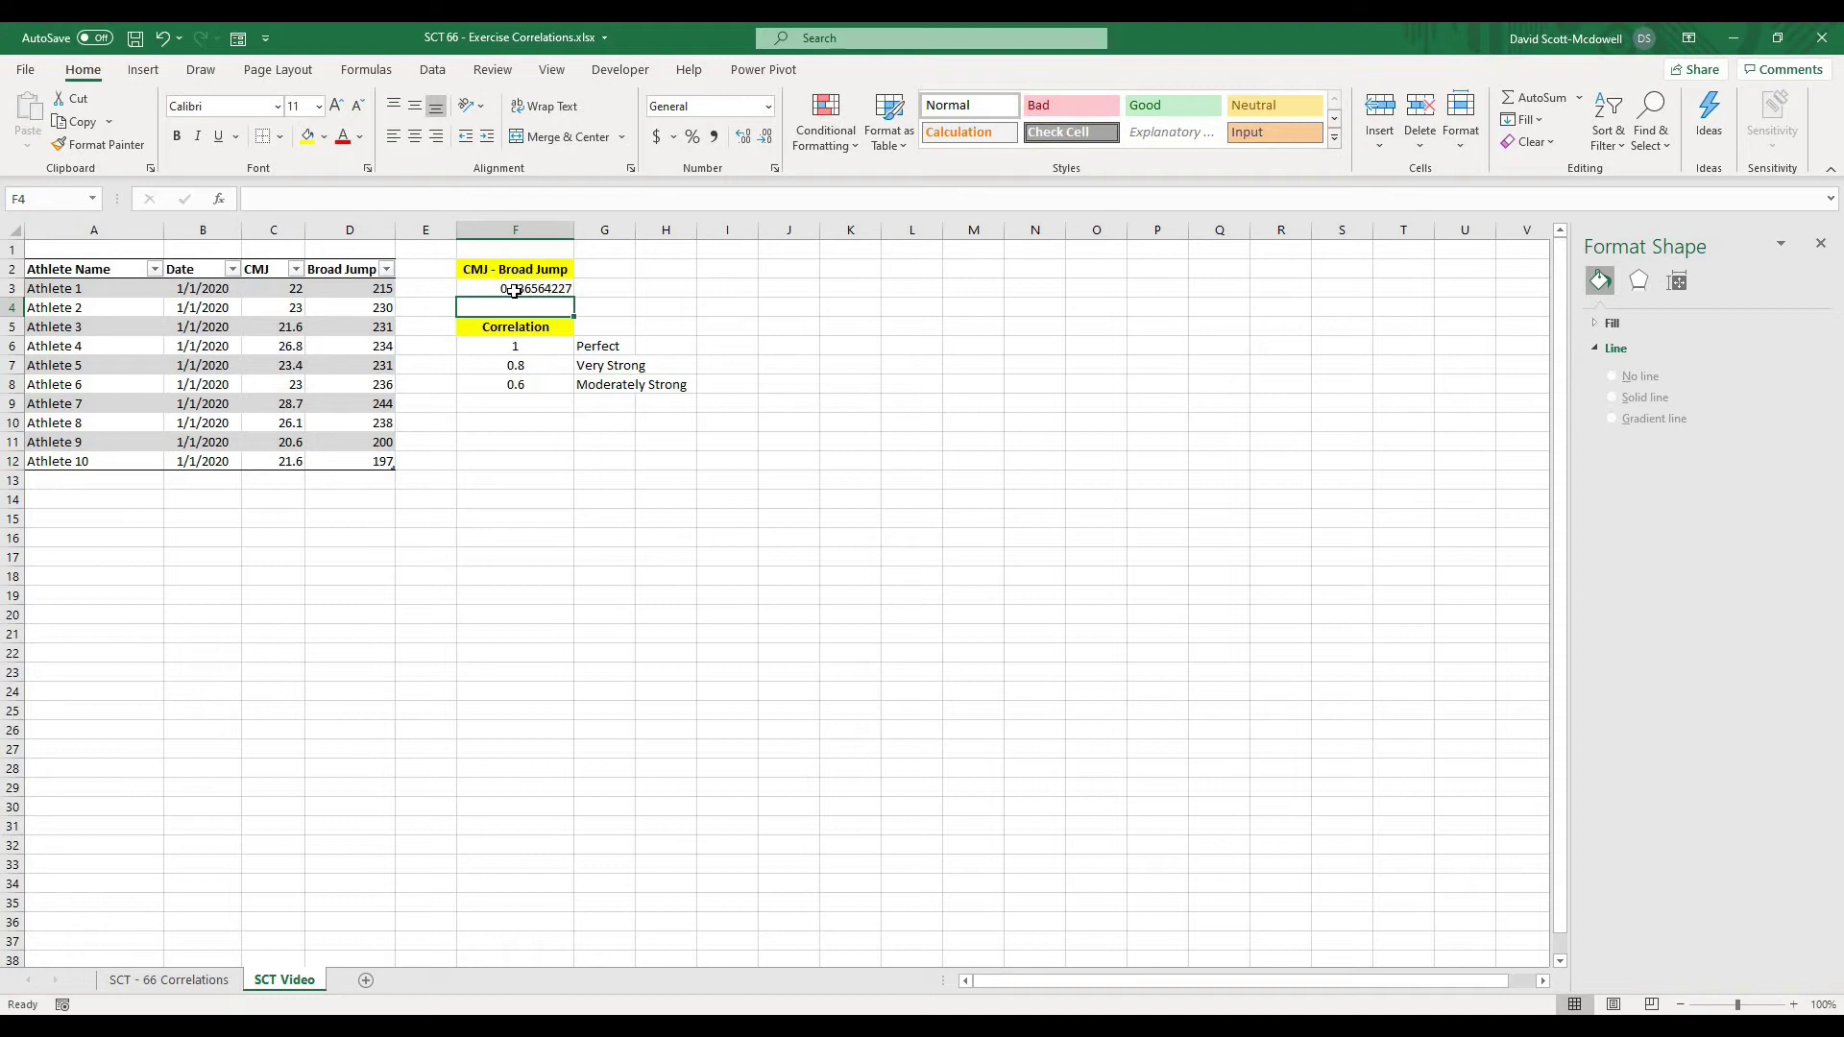
- Enter a PEARSON formula in F4 on the CMJ and Broad Jump columns, returning 0.736564227
text(=p)
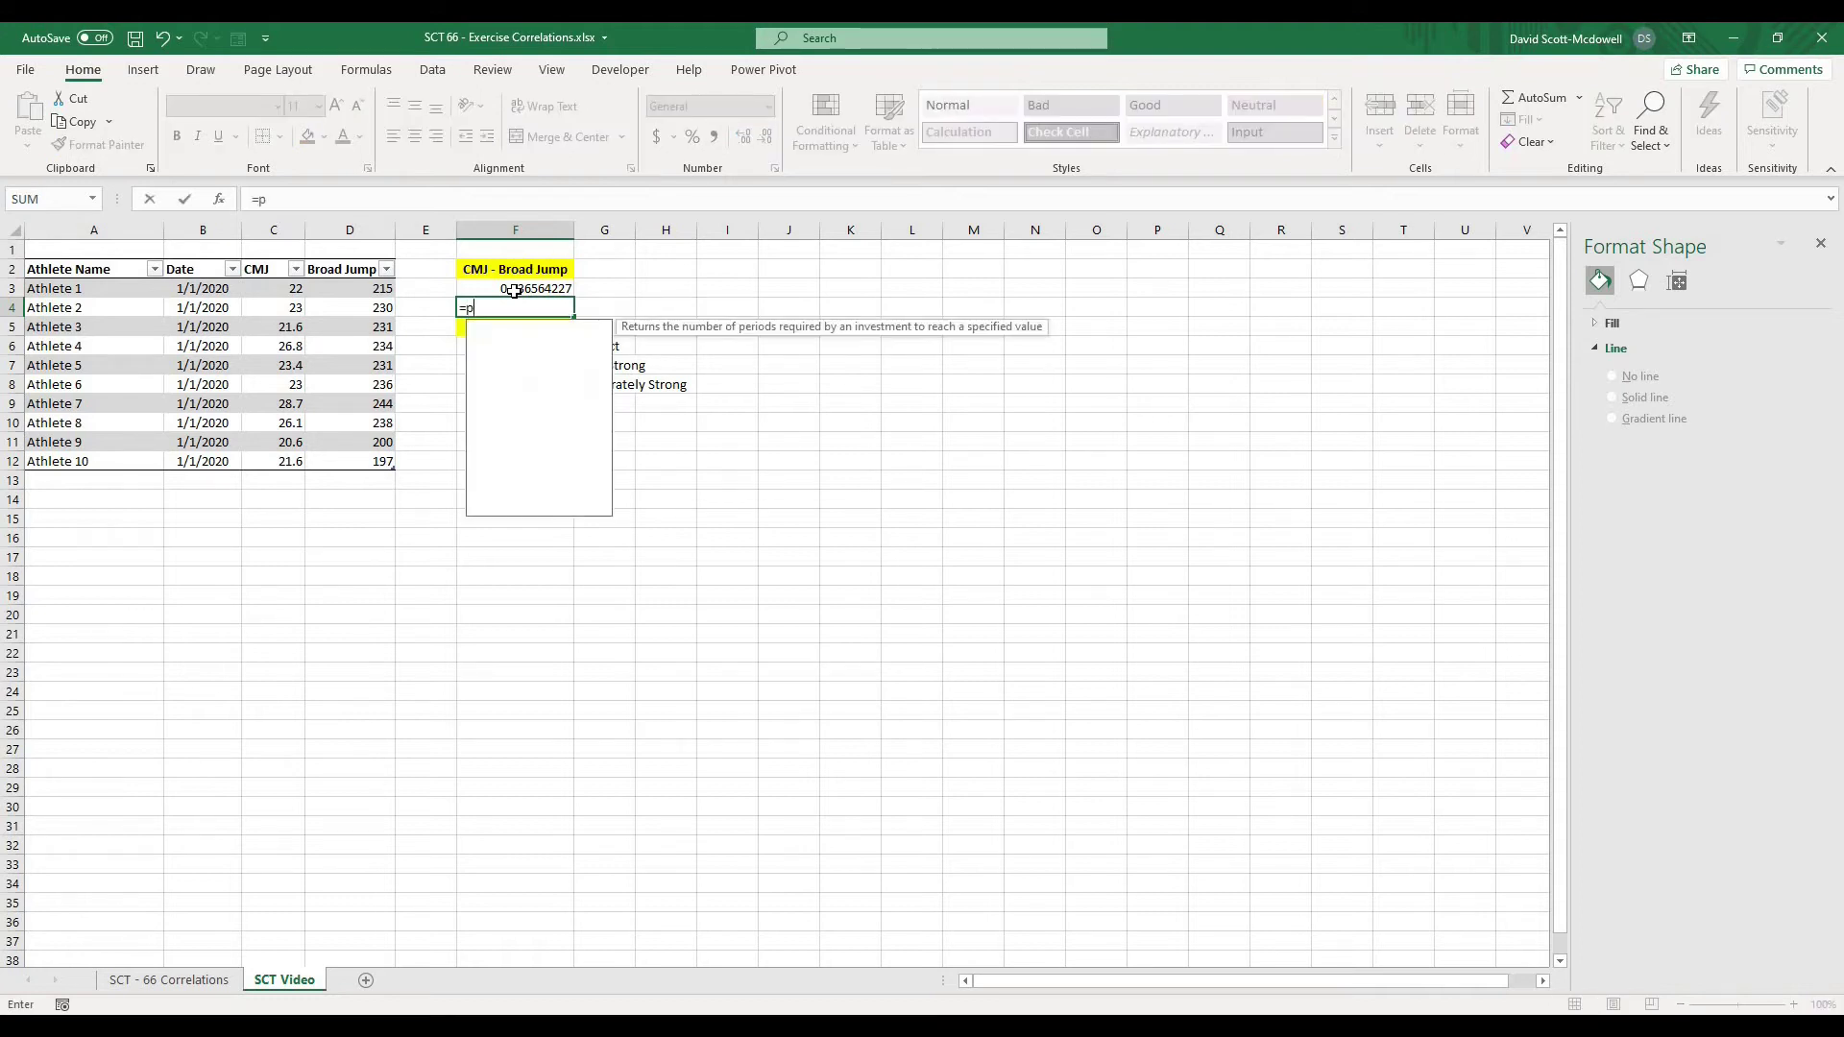
text(earson)
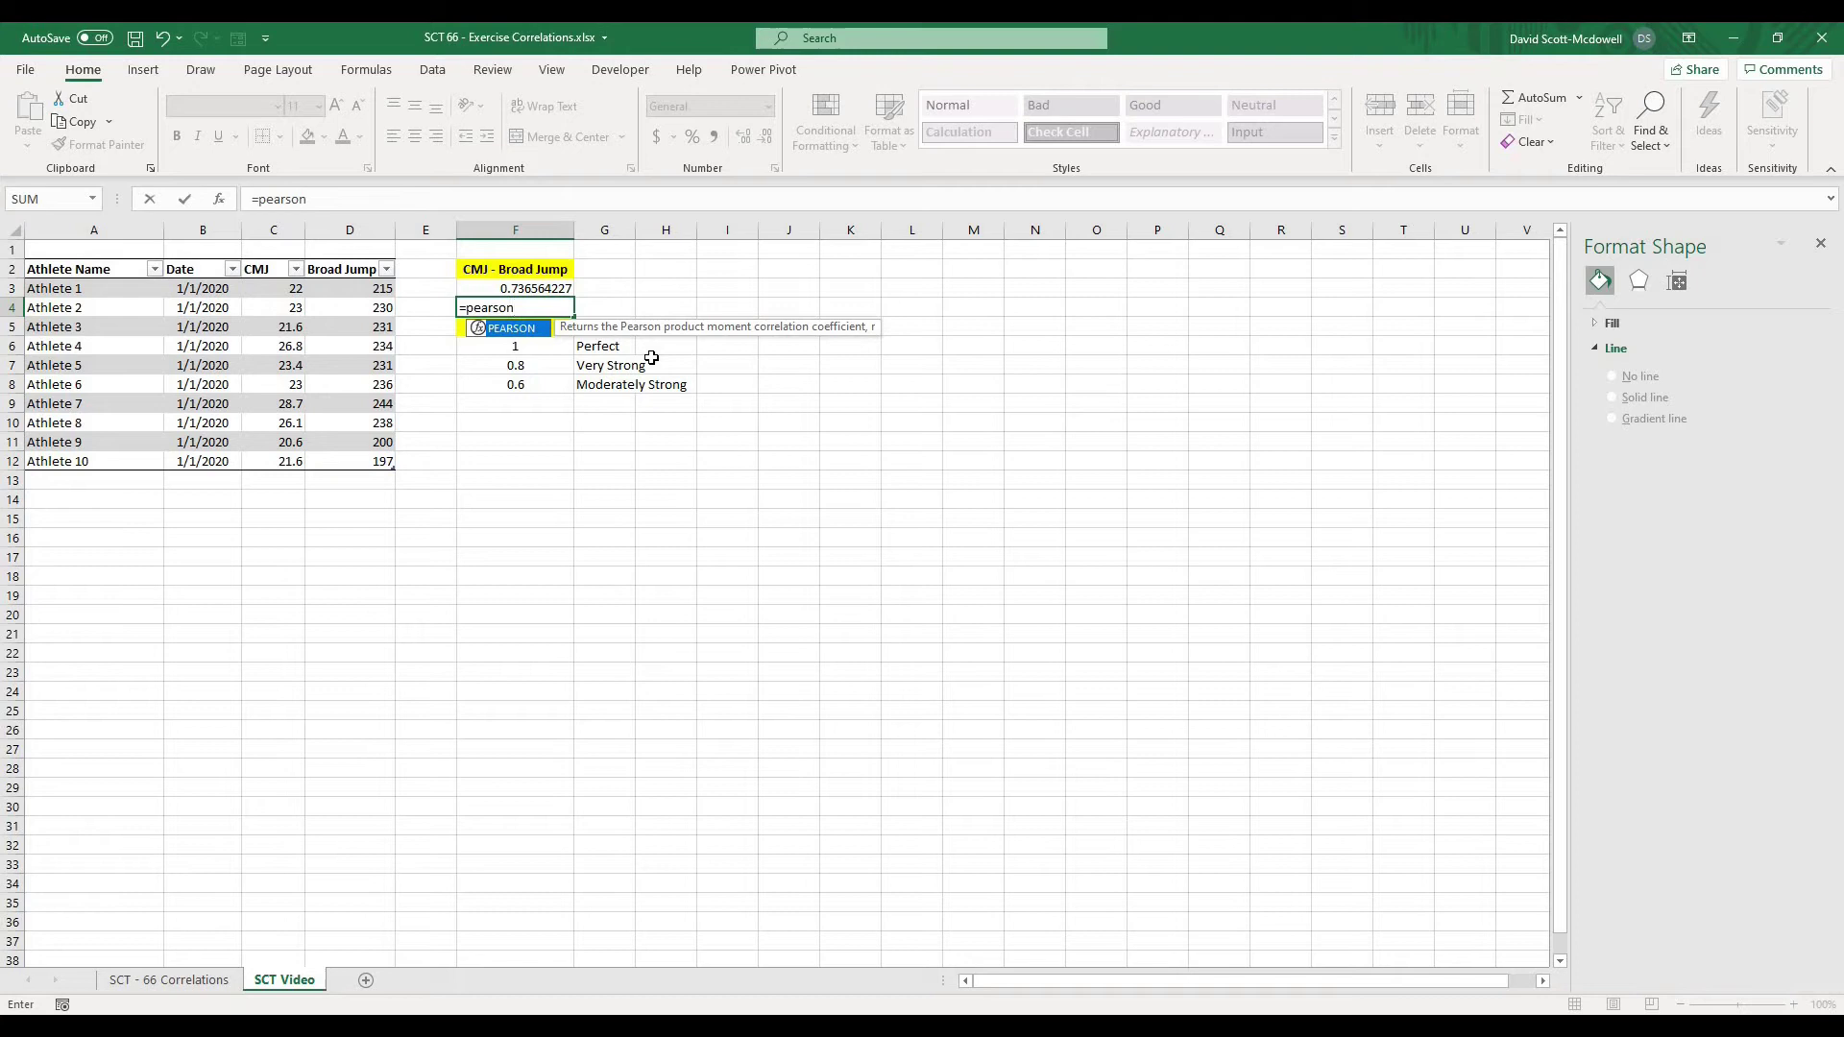
text(()
click(262, 257)
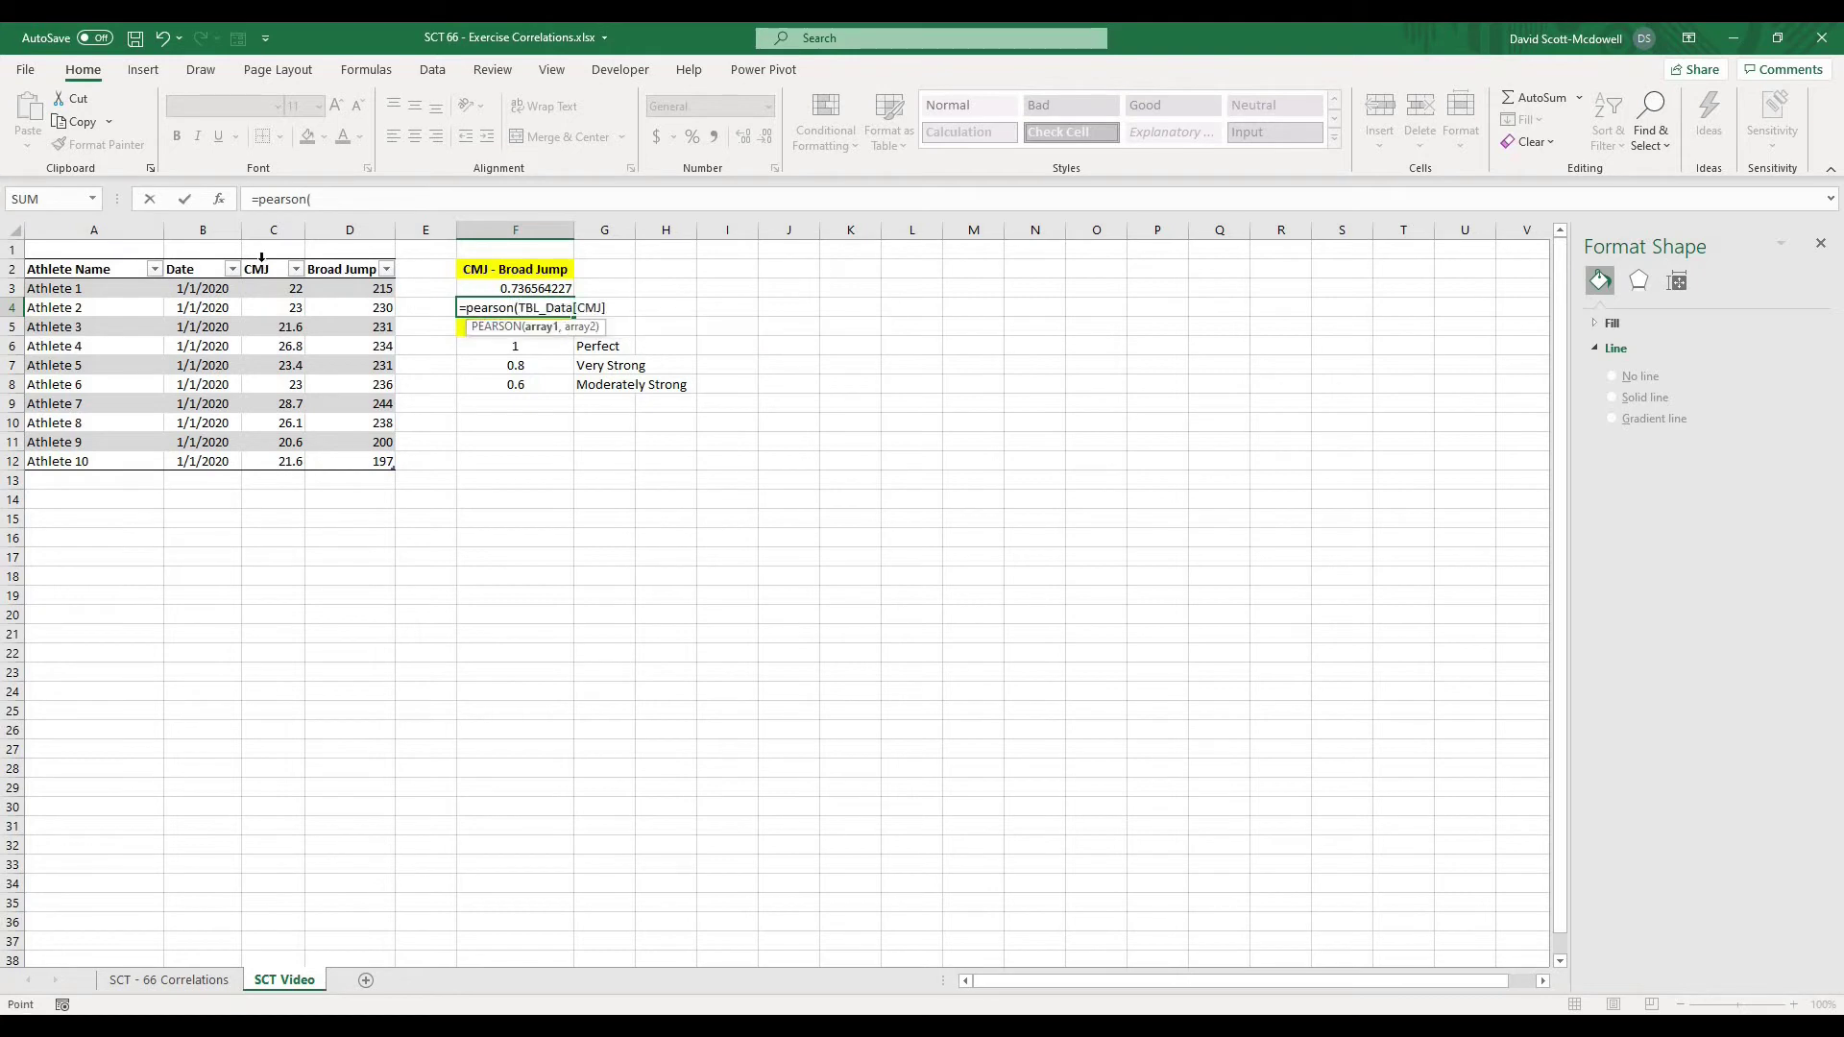
text(,)
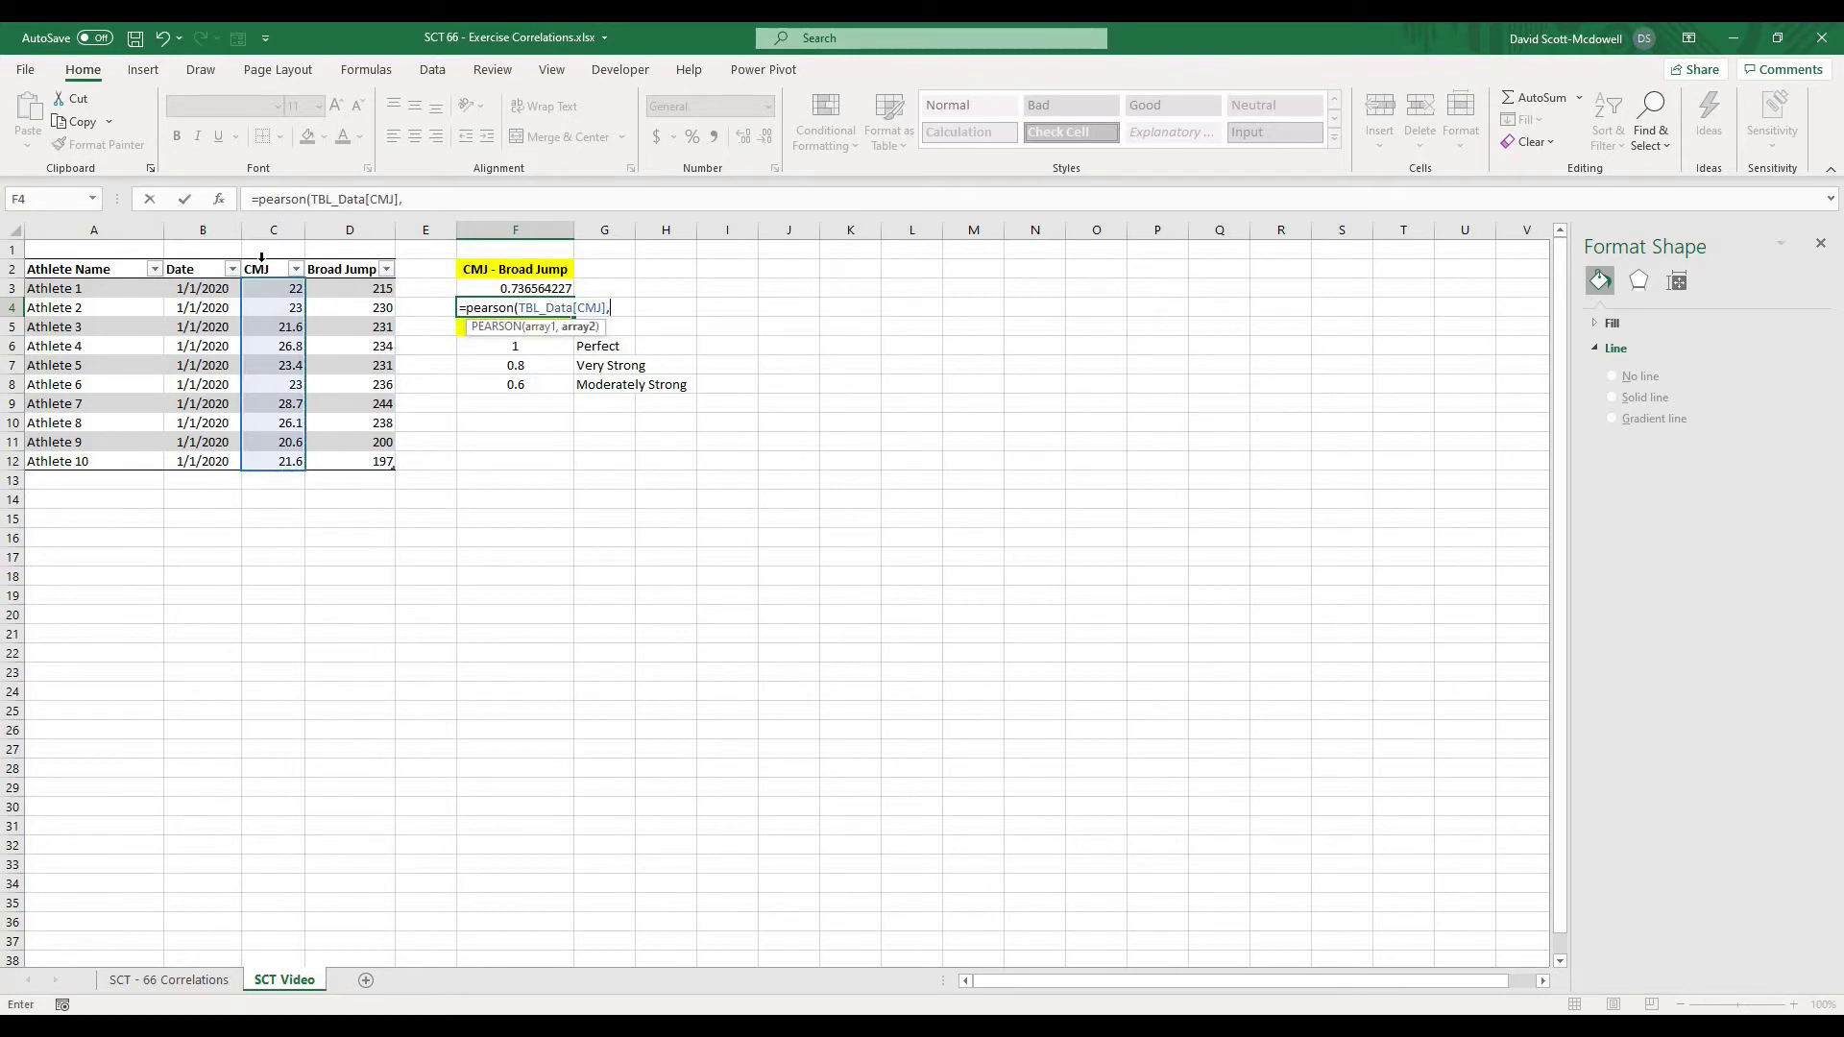
click(333, 254)
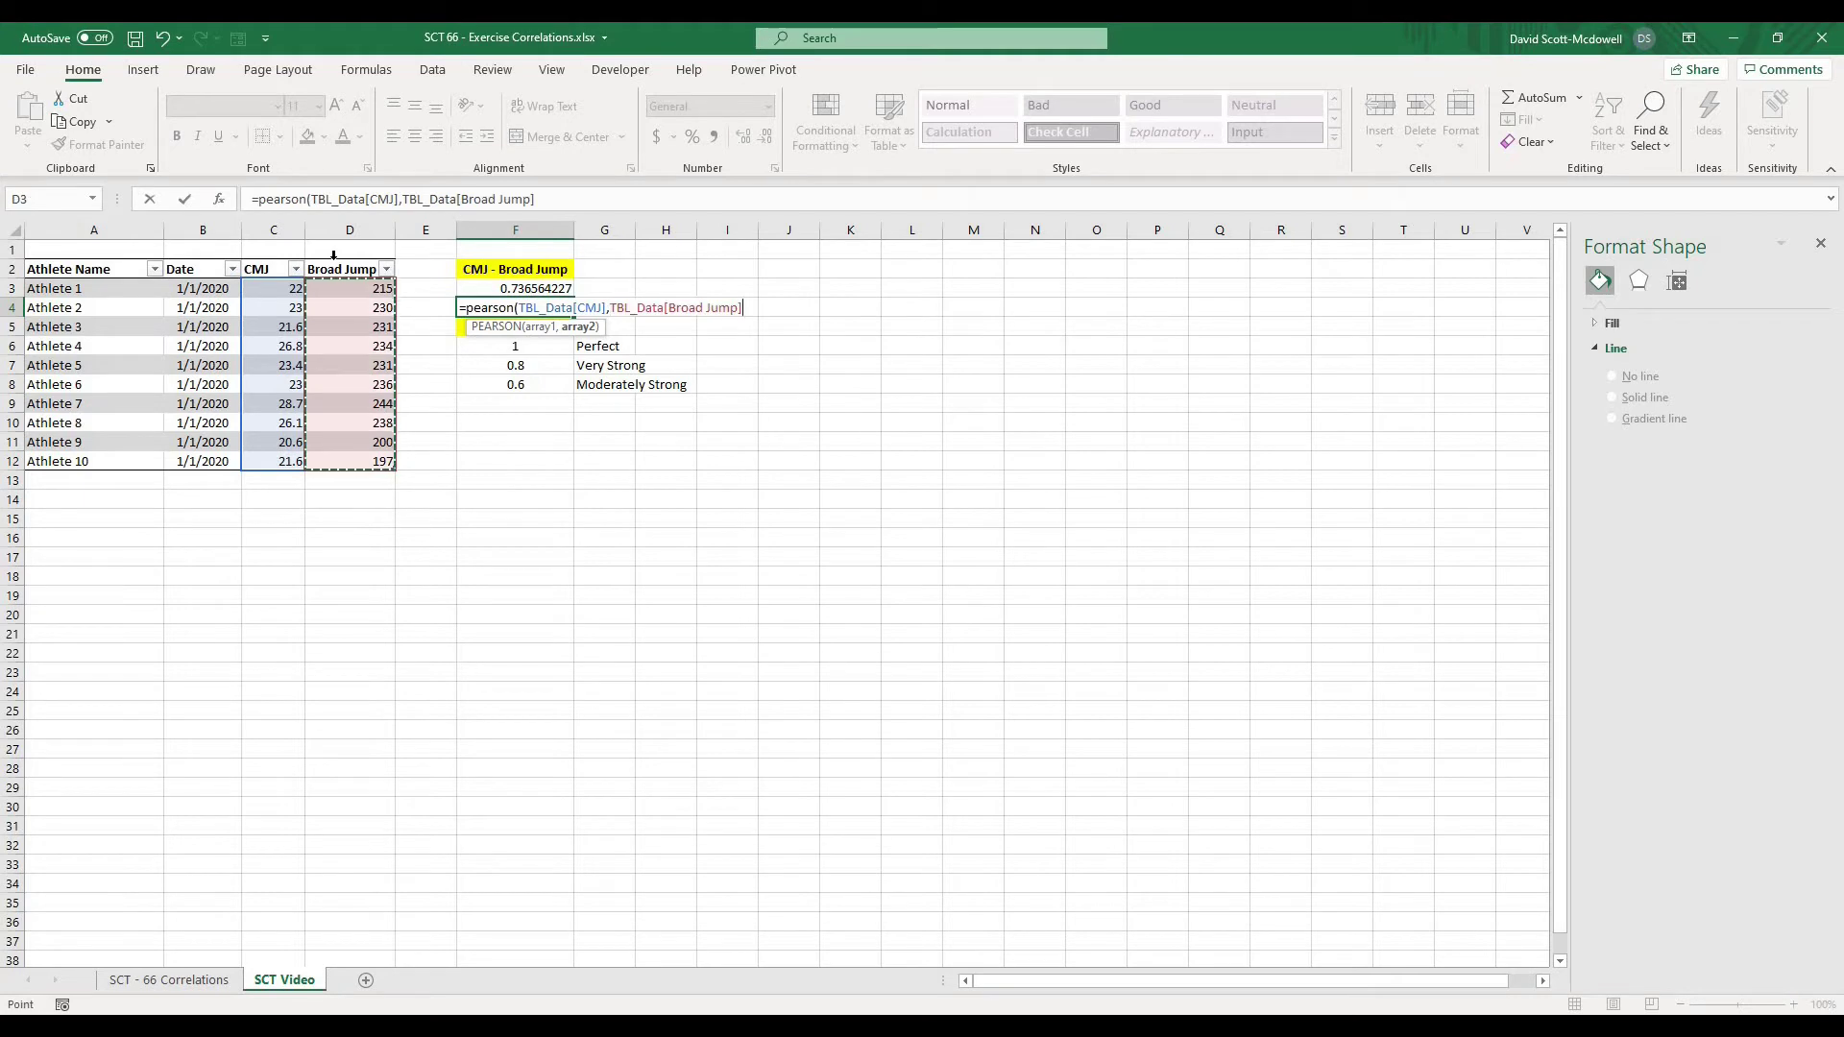
key(Return)
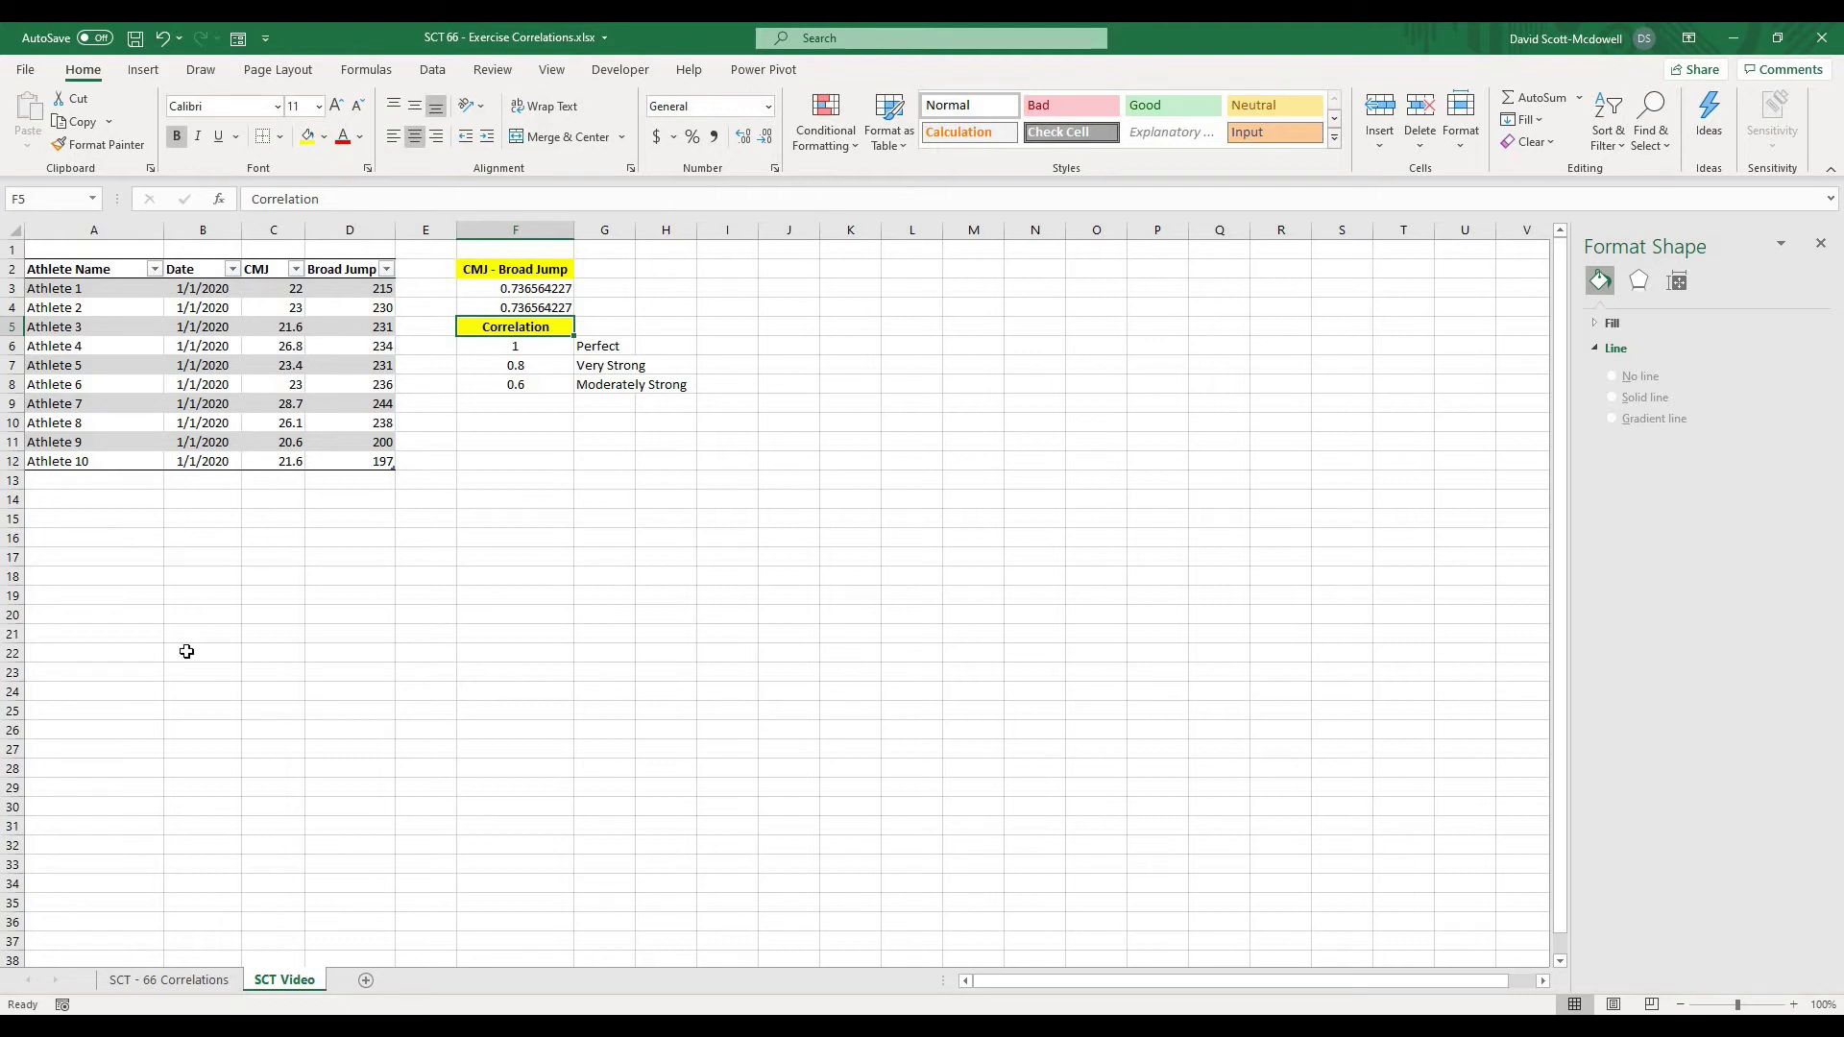
- Apply a Green - Yellow - Red colour scale to F3 and the 1, 0.8, 0.6 thresholds
click(590, 348)
click(602, 366)
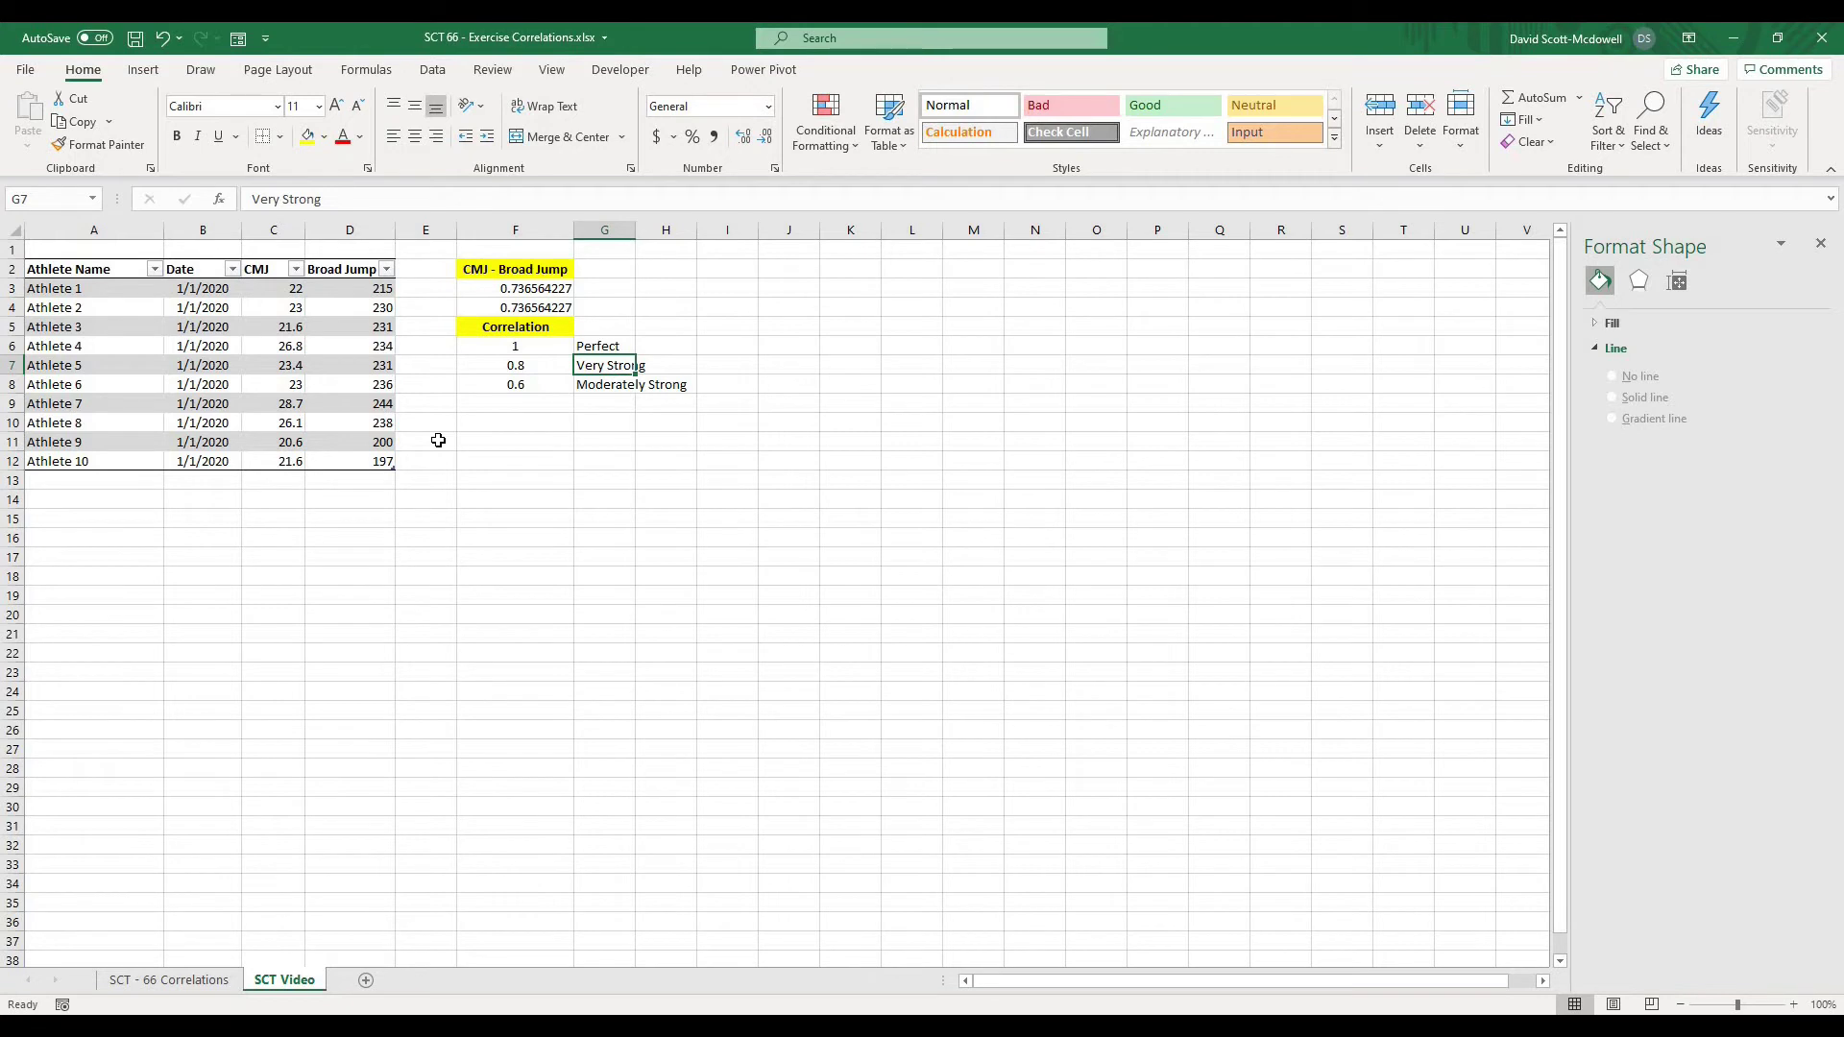
click(530, 351)
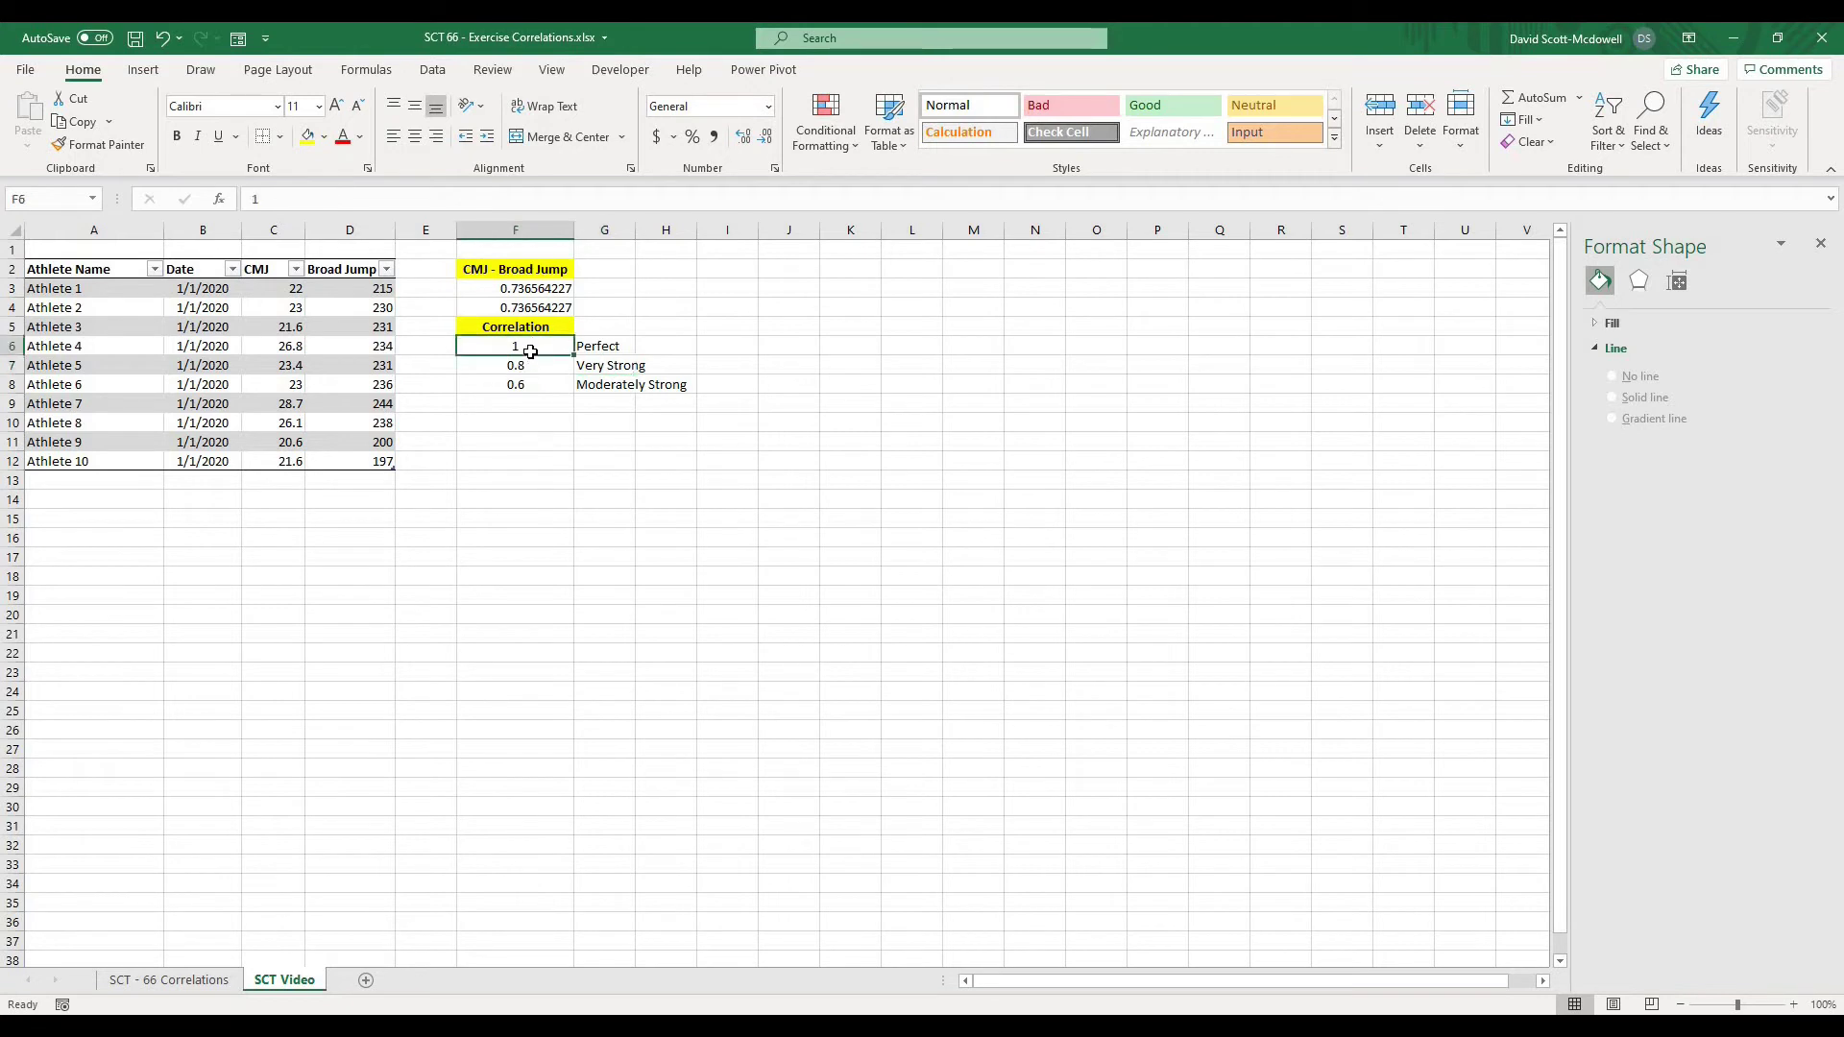
drag(530, 352, 516, 384)
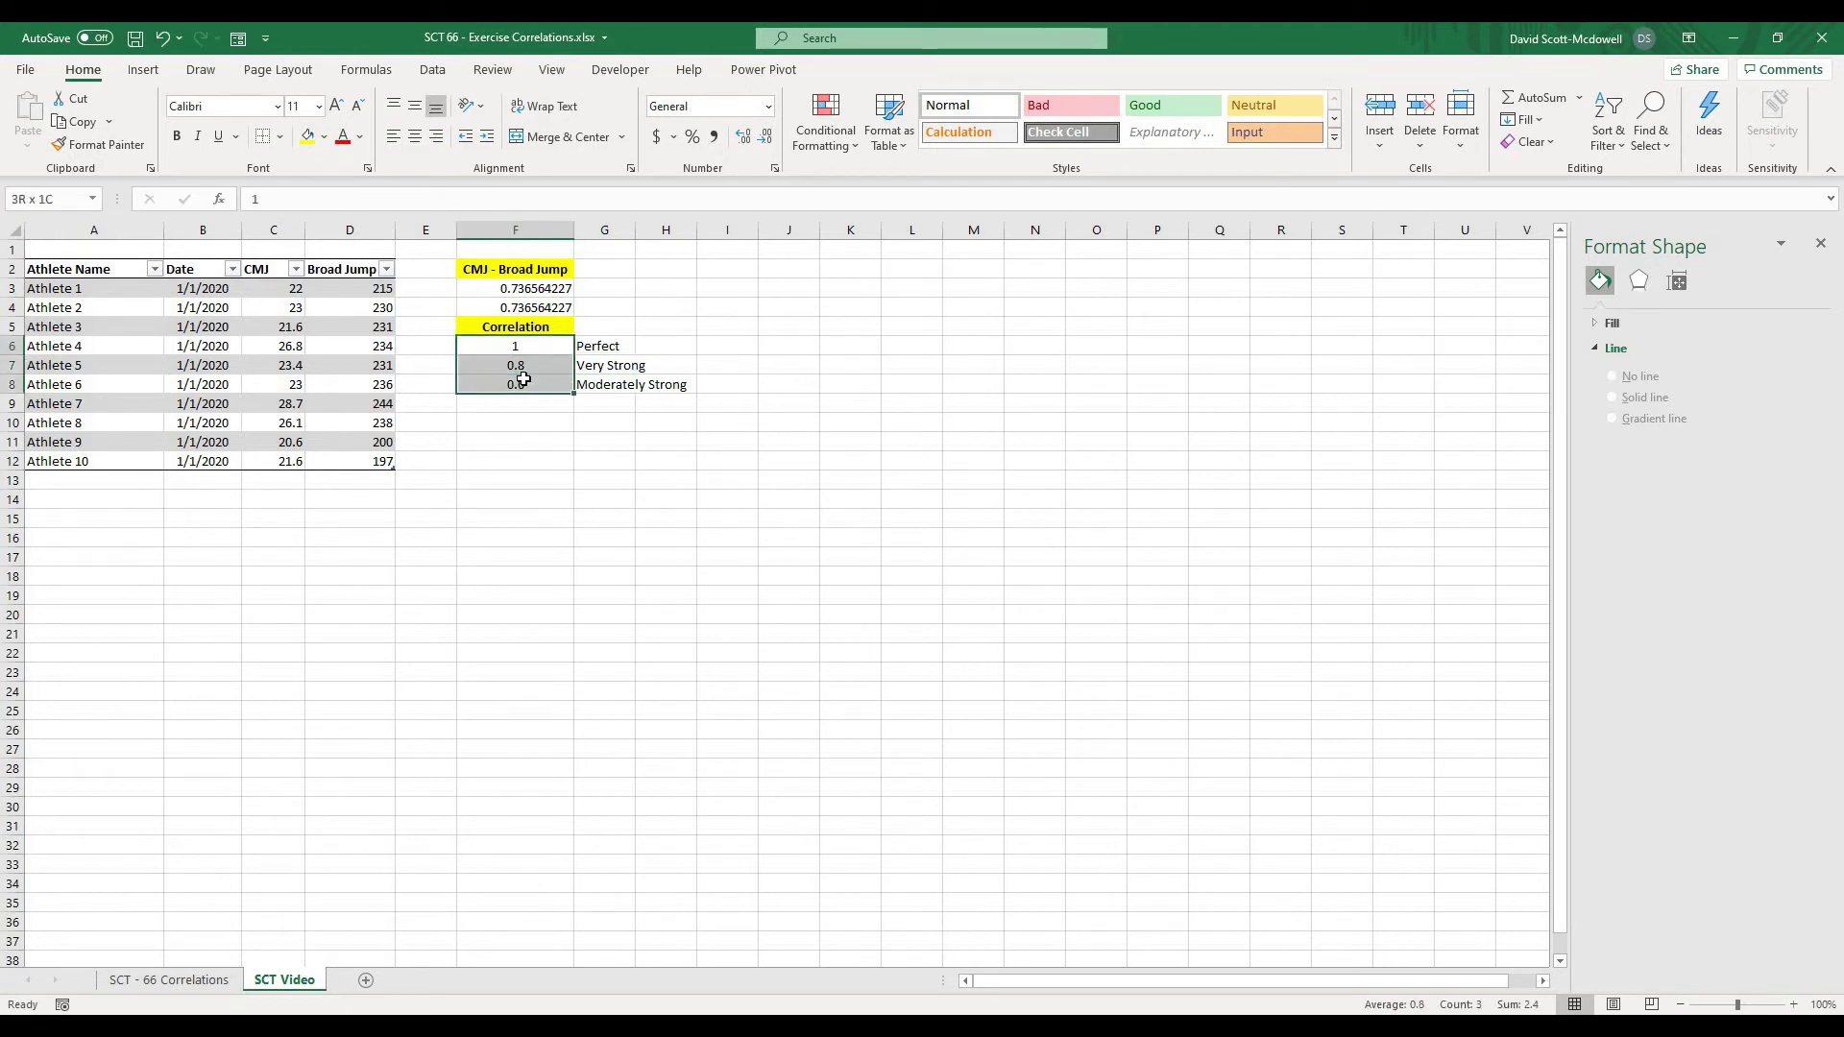
ctrl+click(499, 289)
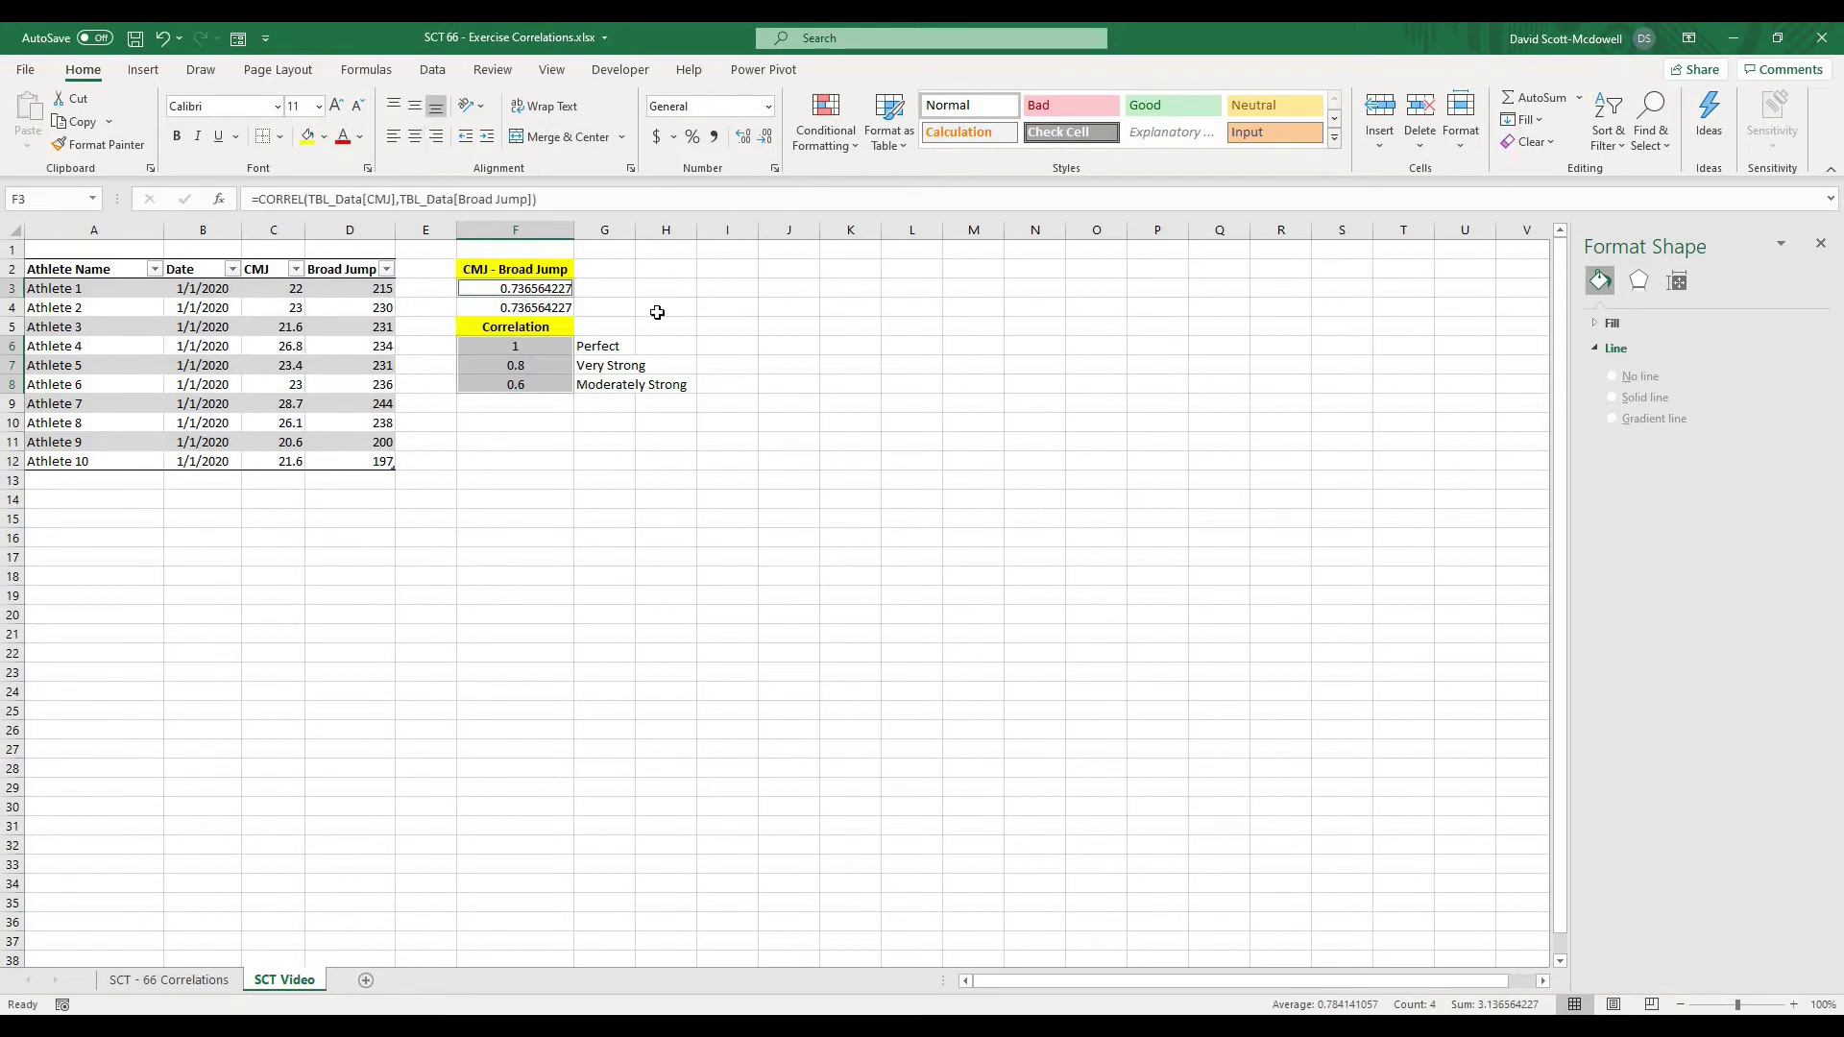
click(823, 144)
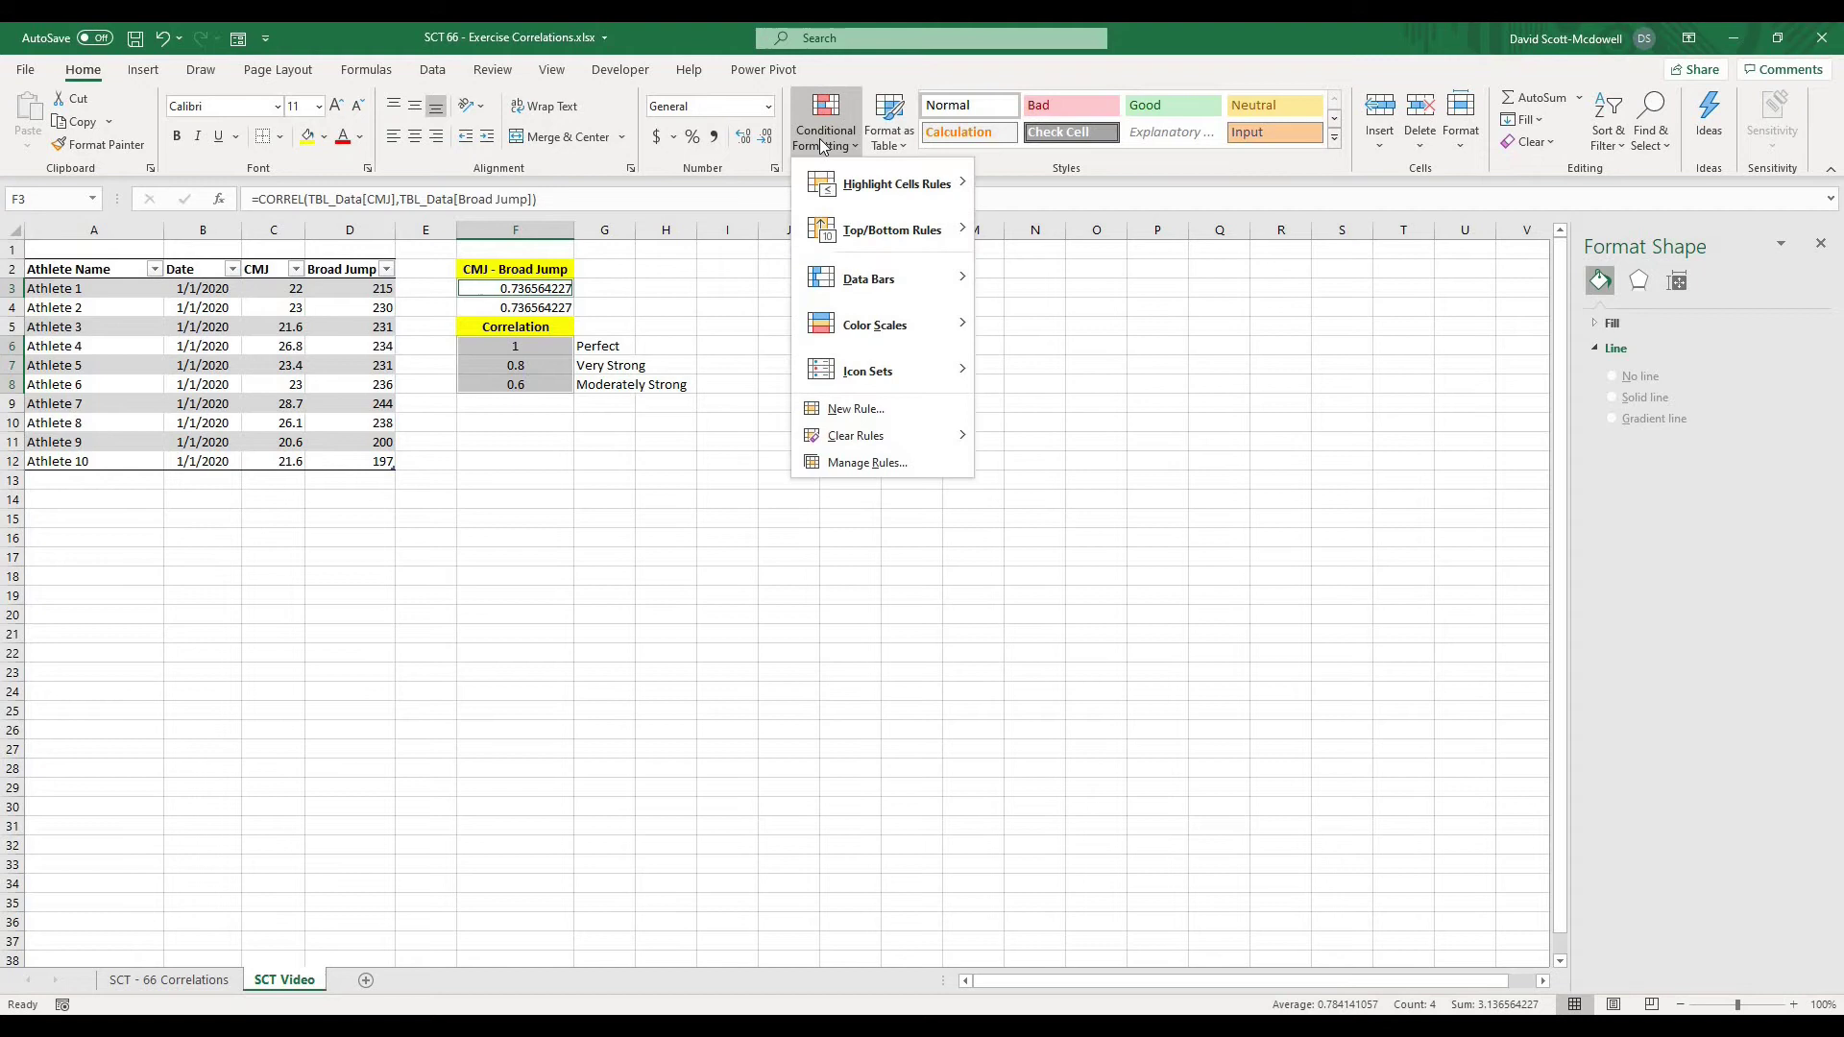
mouse_move(876, 315)
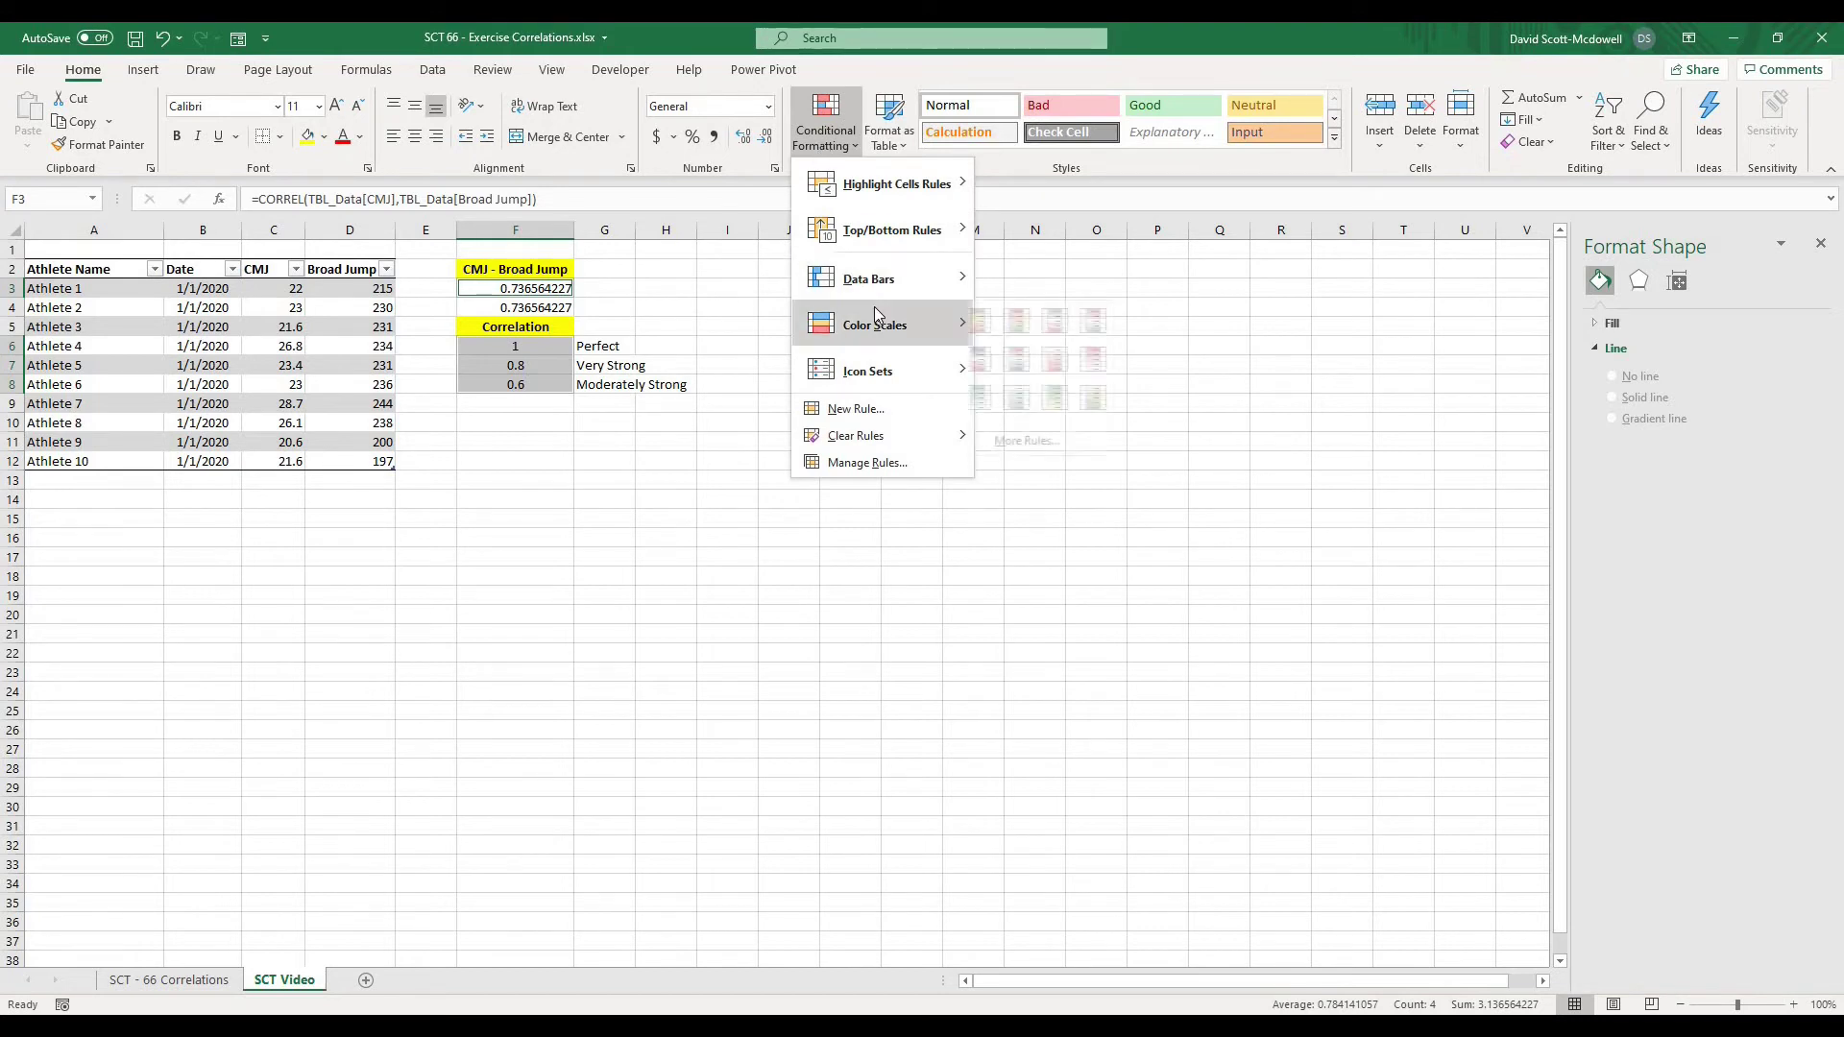
click(995, 332)
click(590, 606)
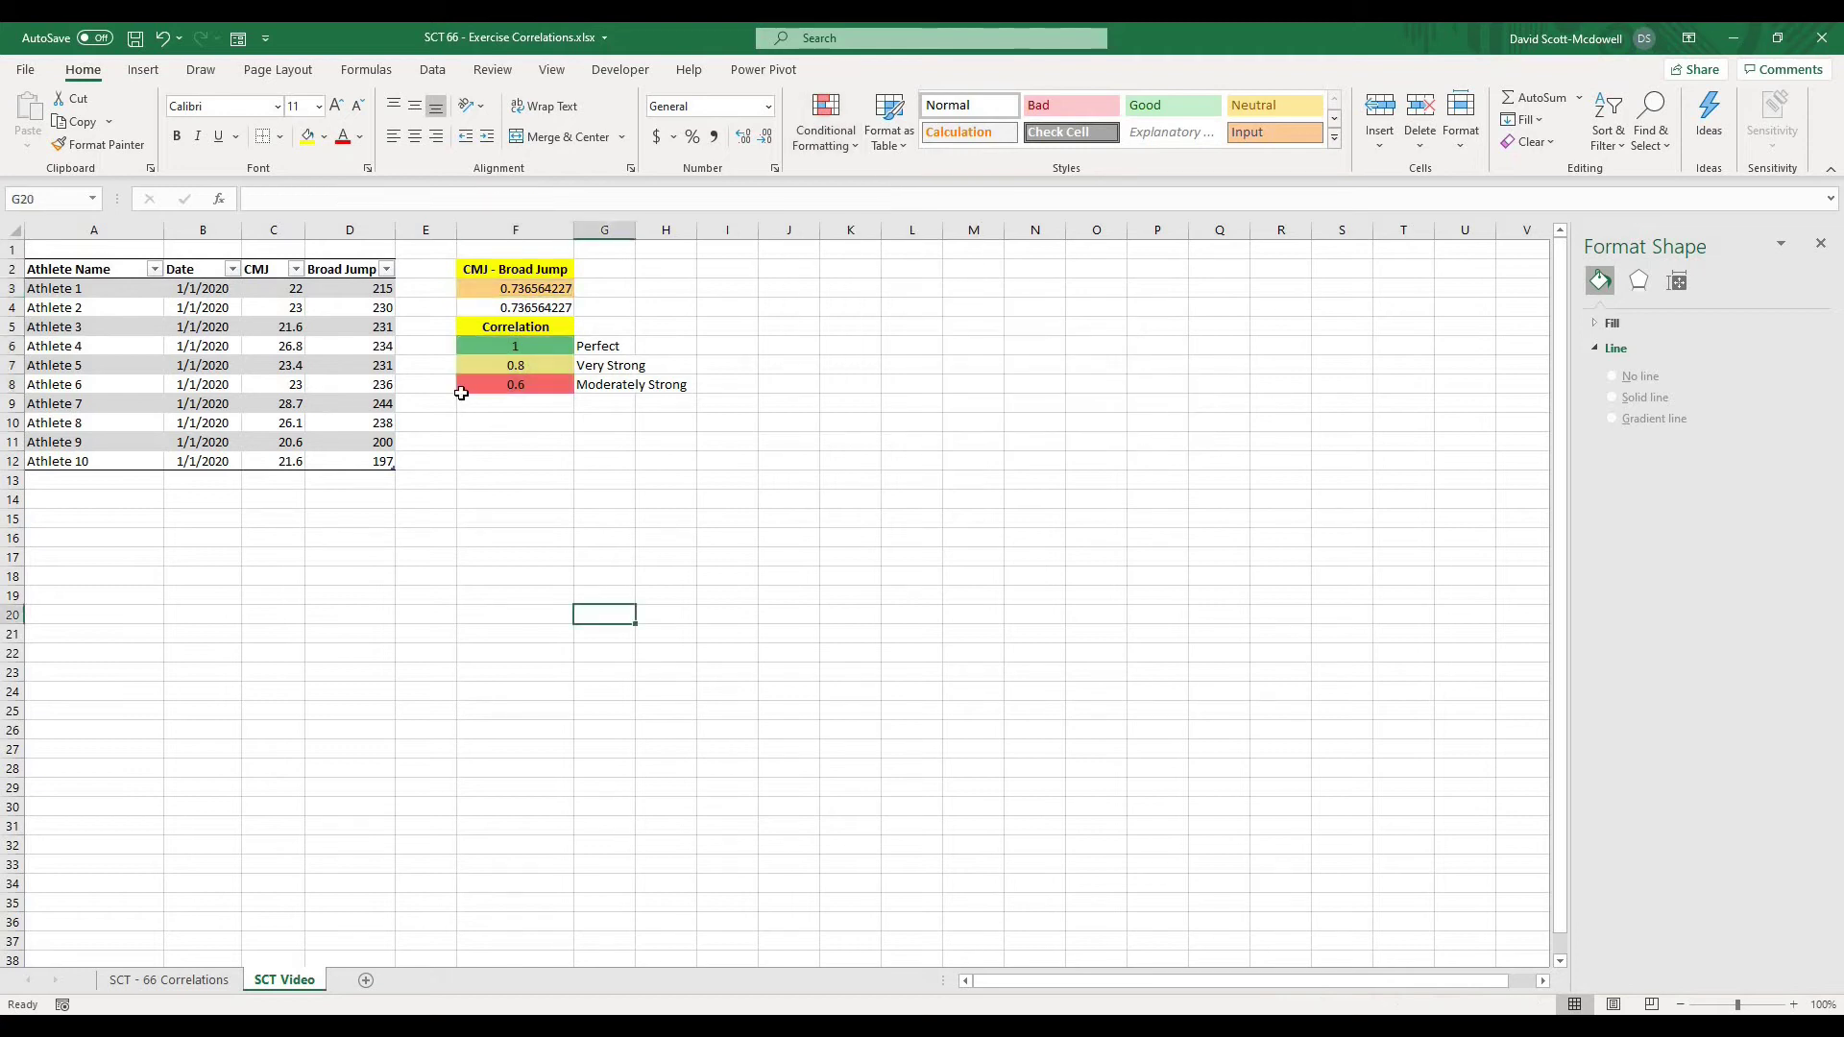
click(287, 287)
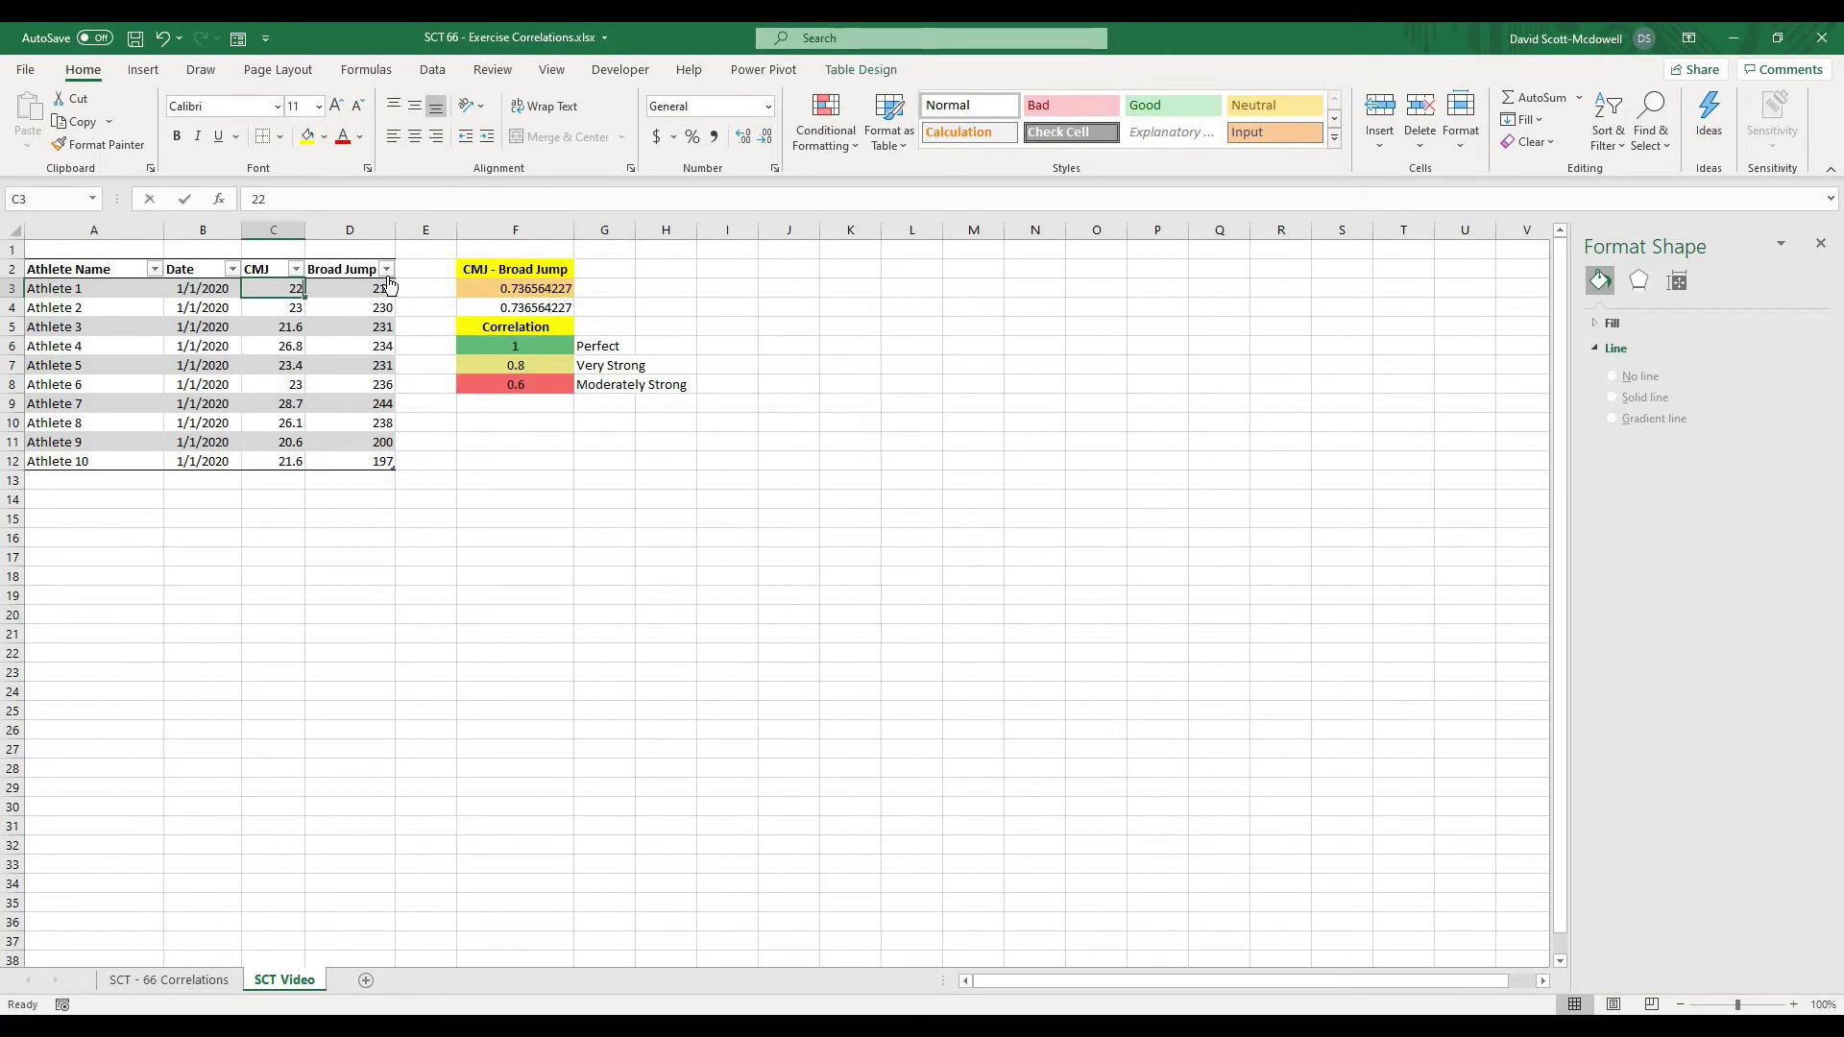
text(10)
key(Return)
key(Up)
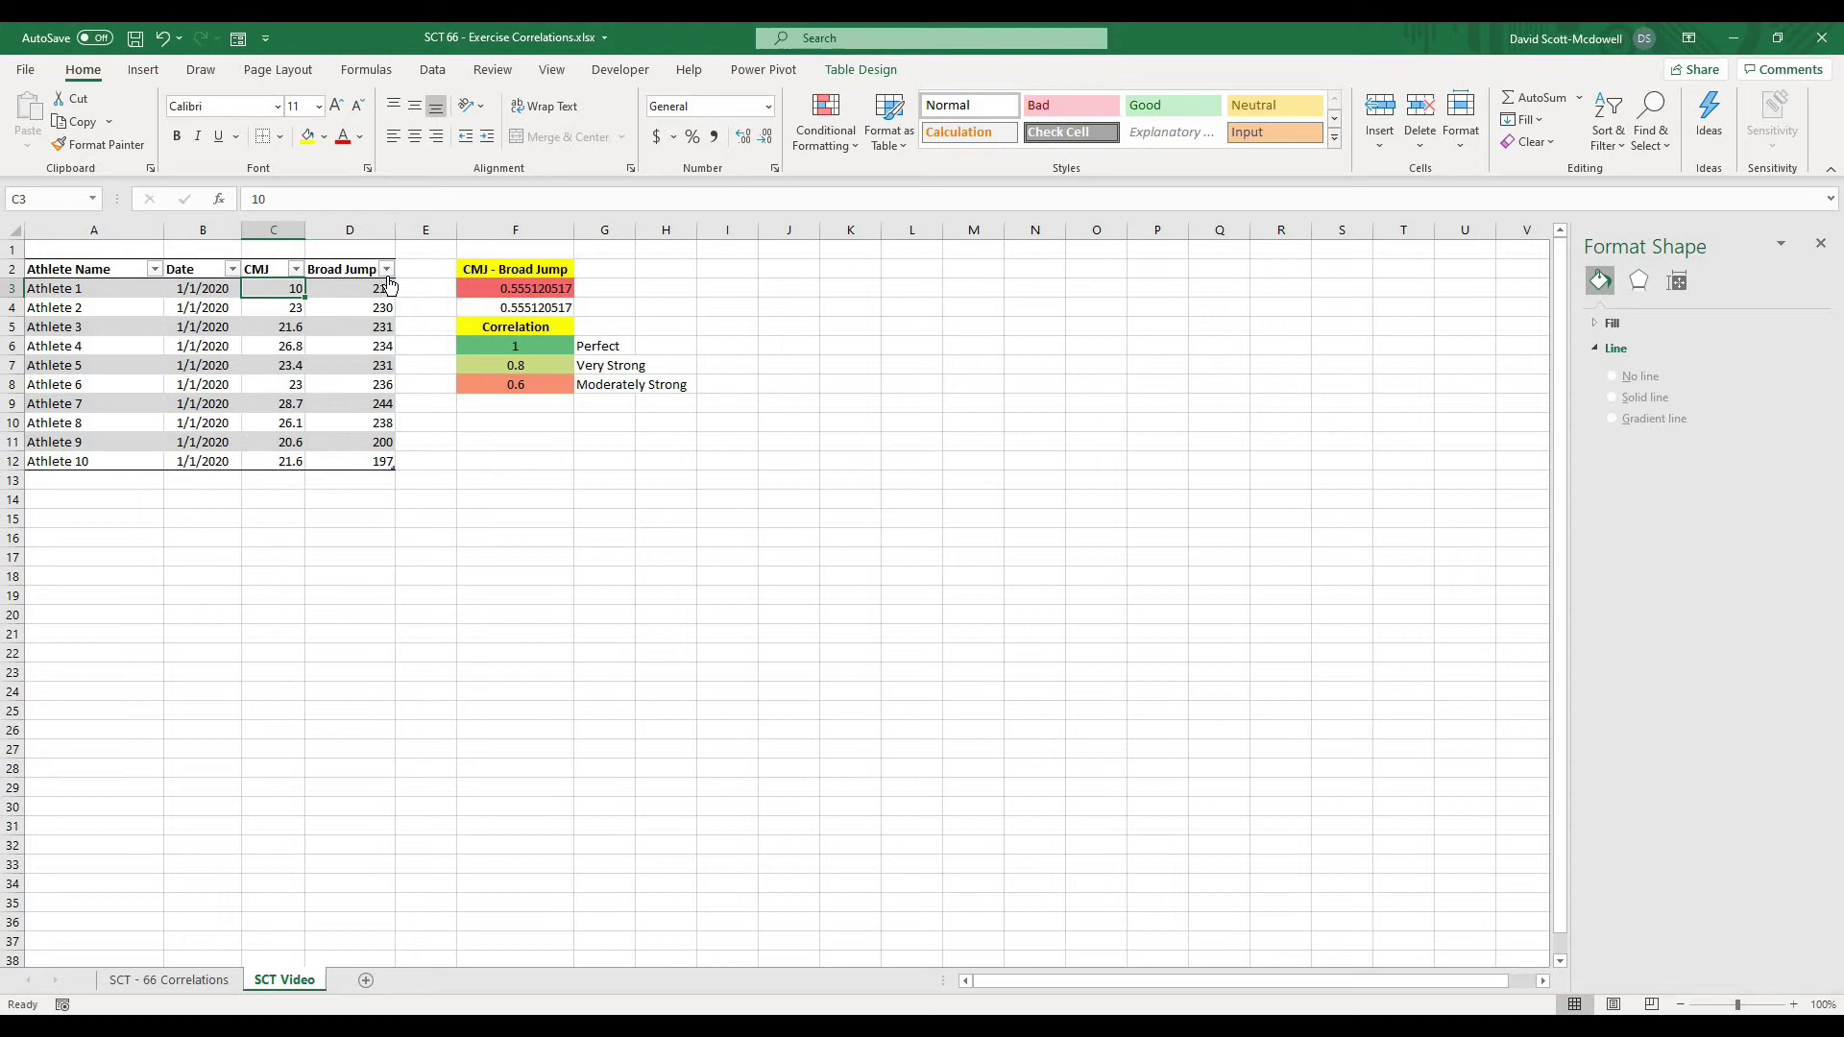
key(ctrl+z)
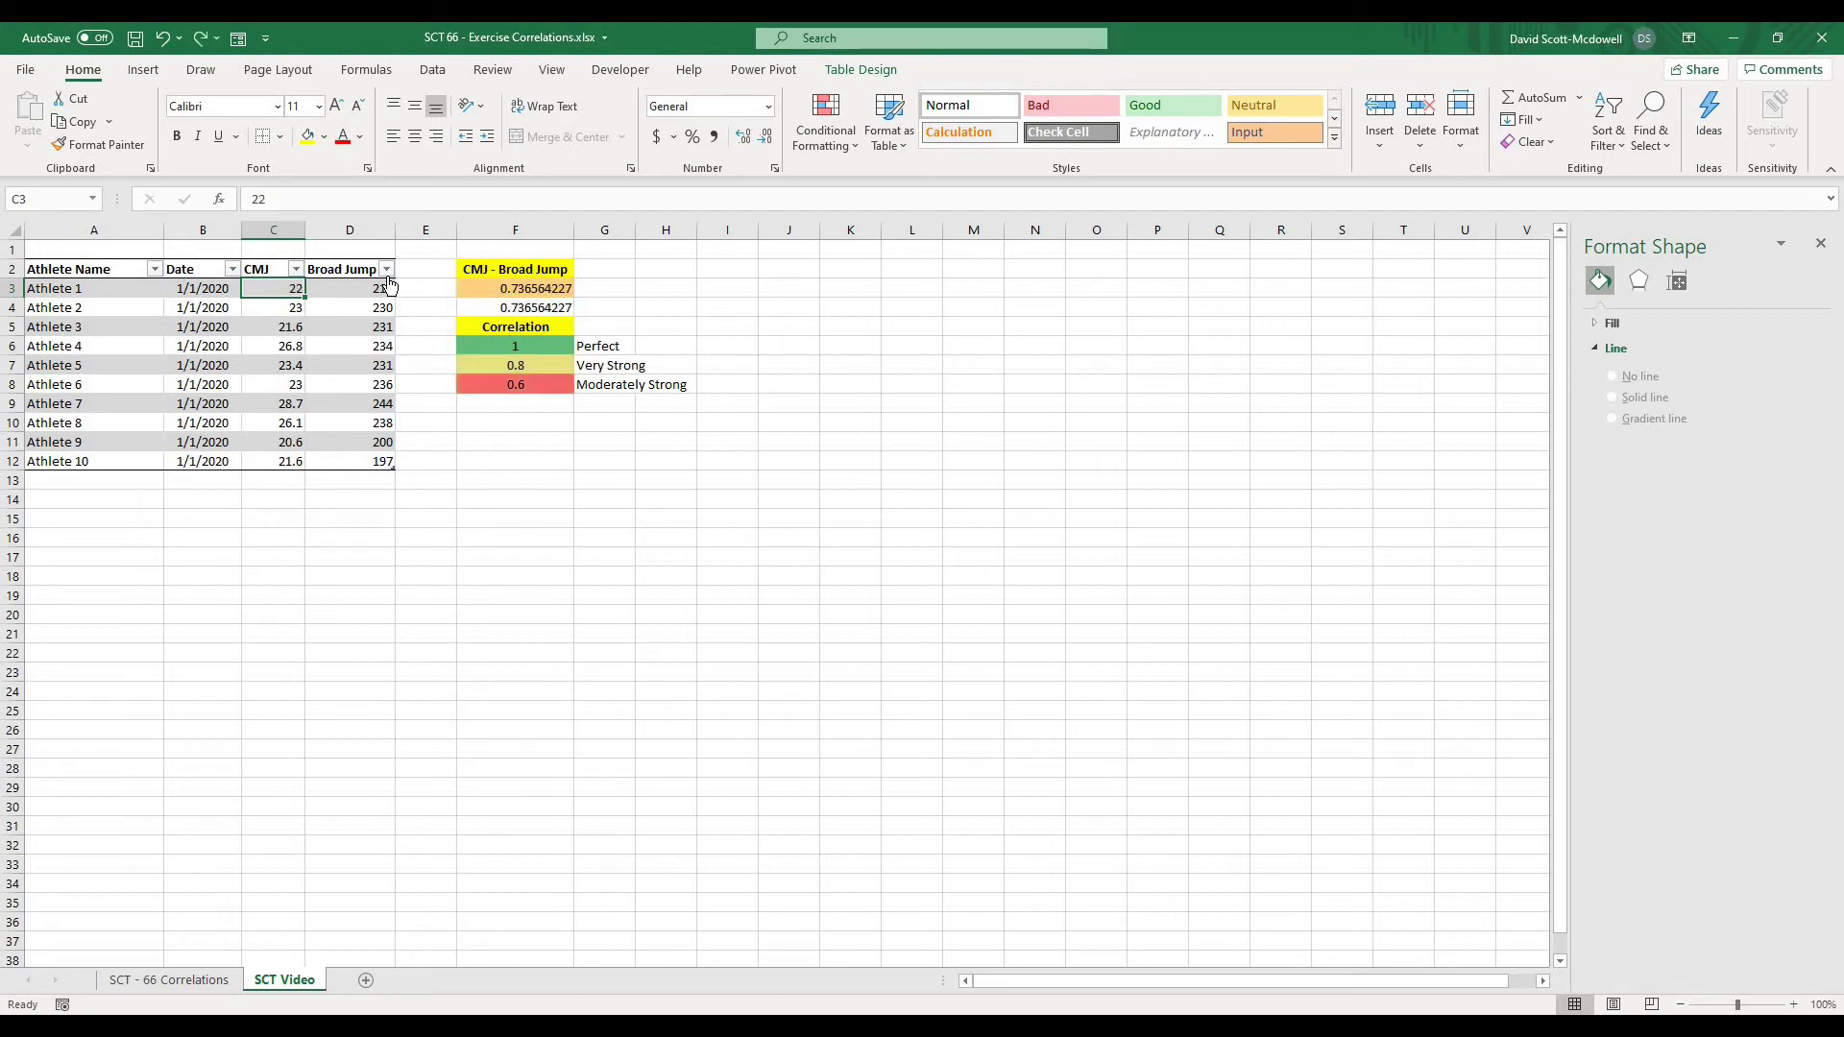
click(824, 575)
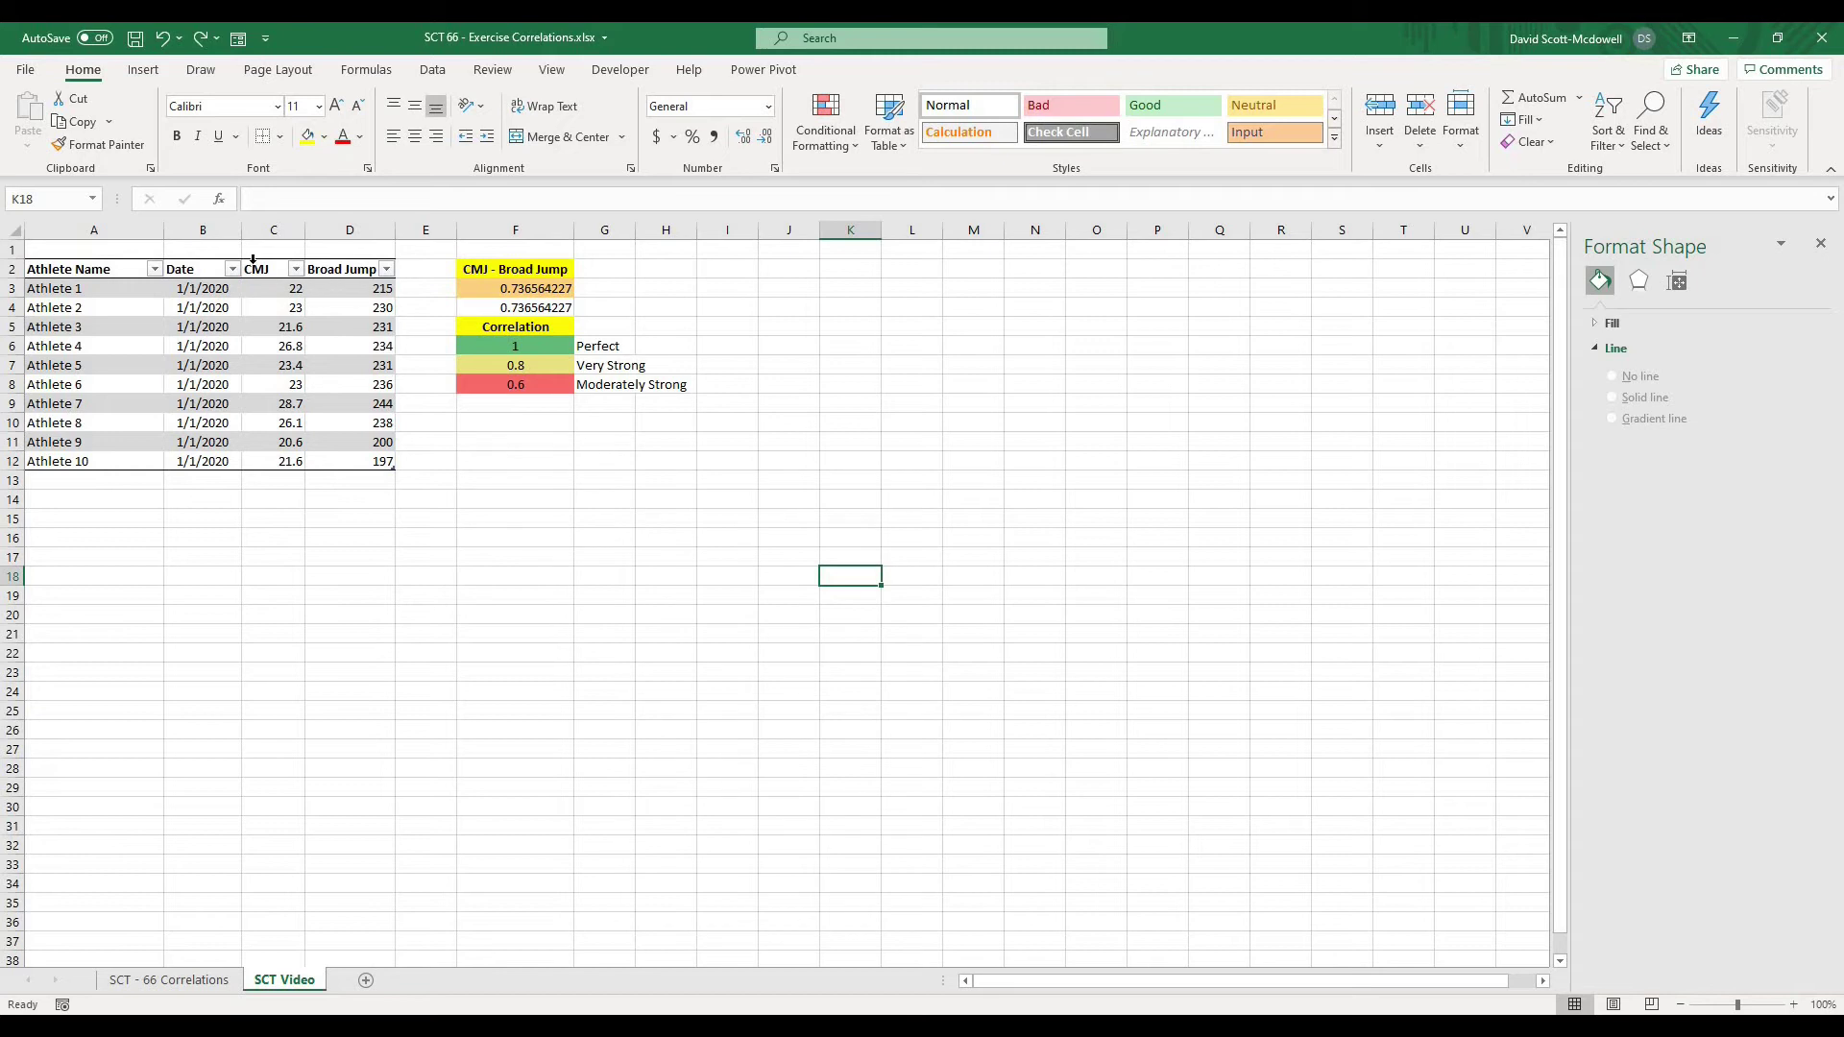
click(280, 271)
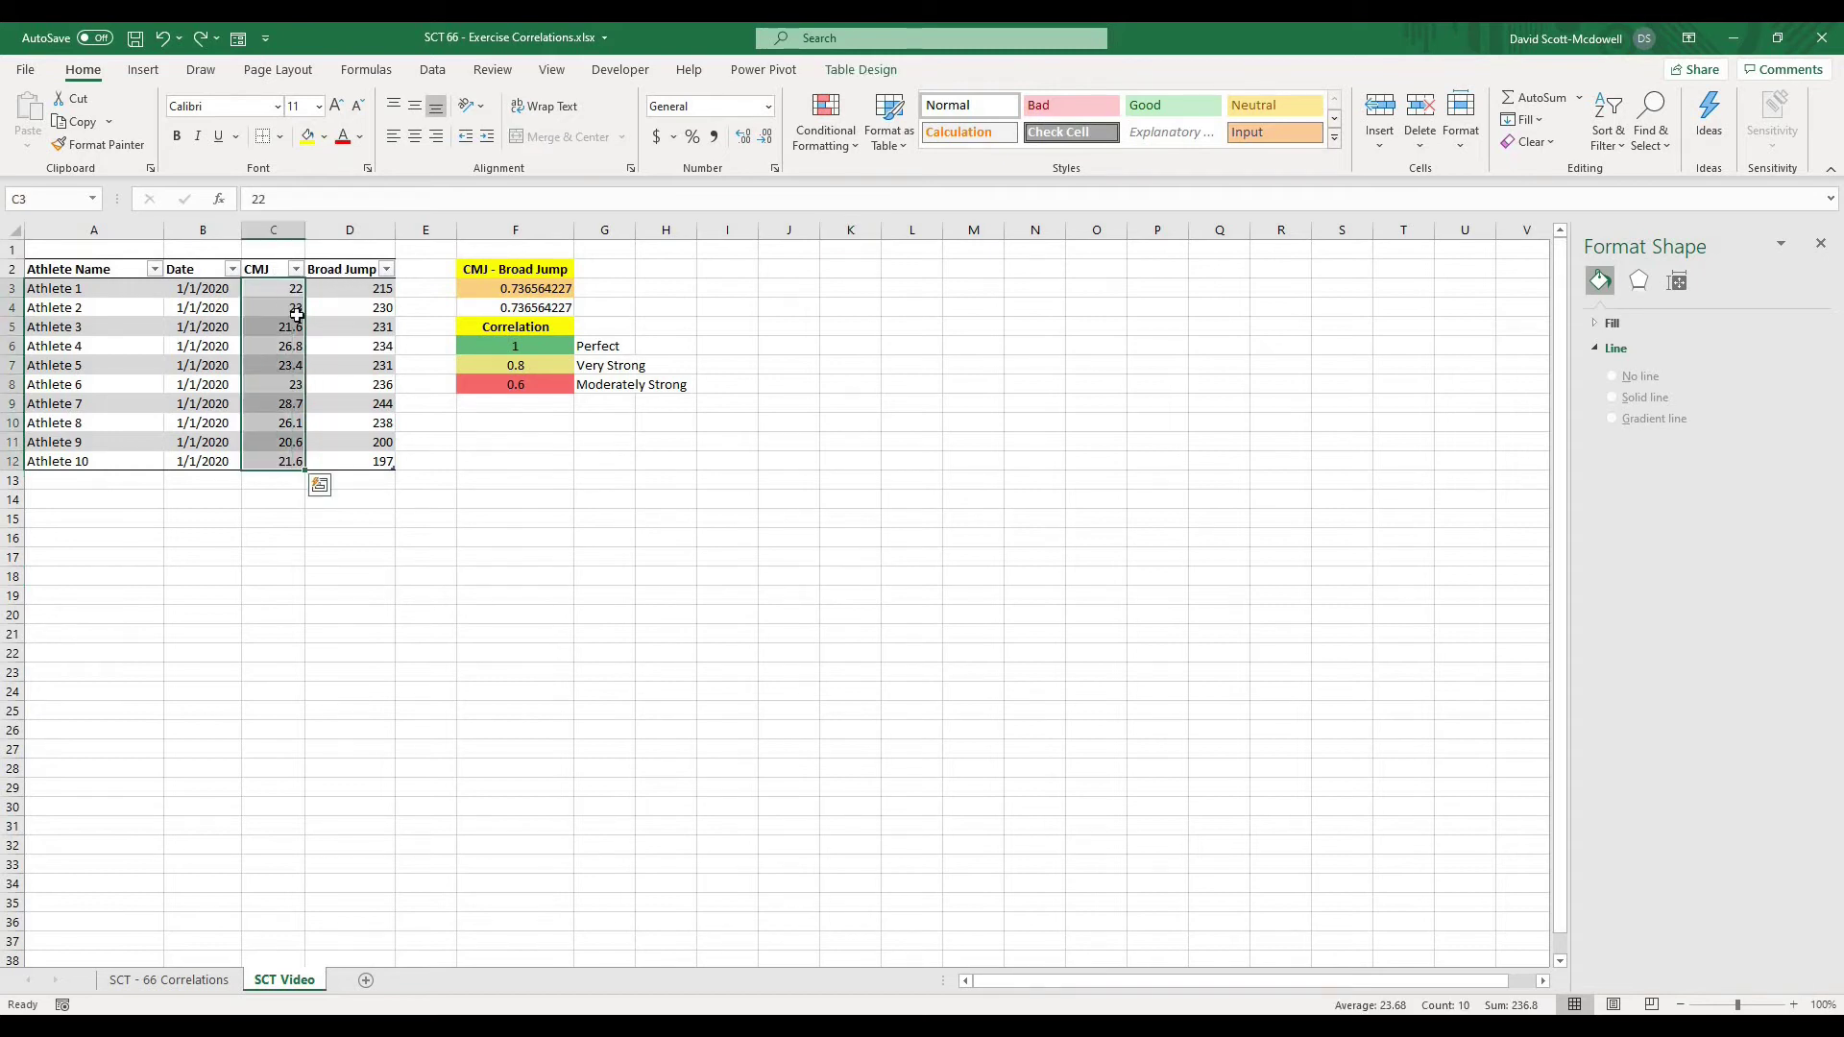
- Insert a single-series X Y scatter chart of the CMJ and Broad Jump columns
click(413, 612)
click(272, 256)
ctrl+click(335, 258)
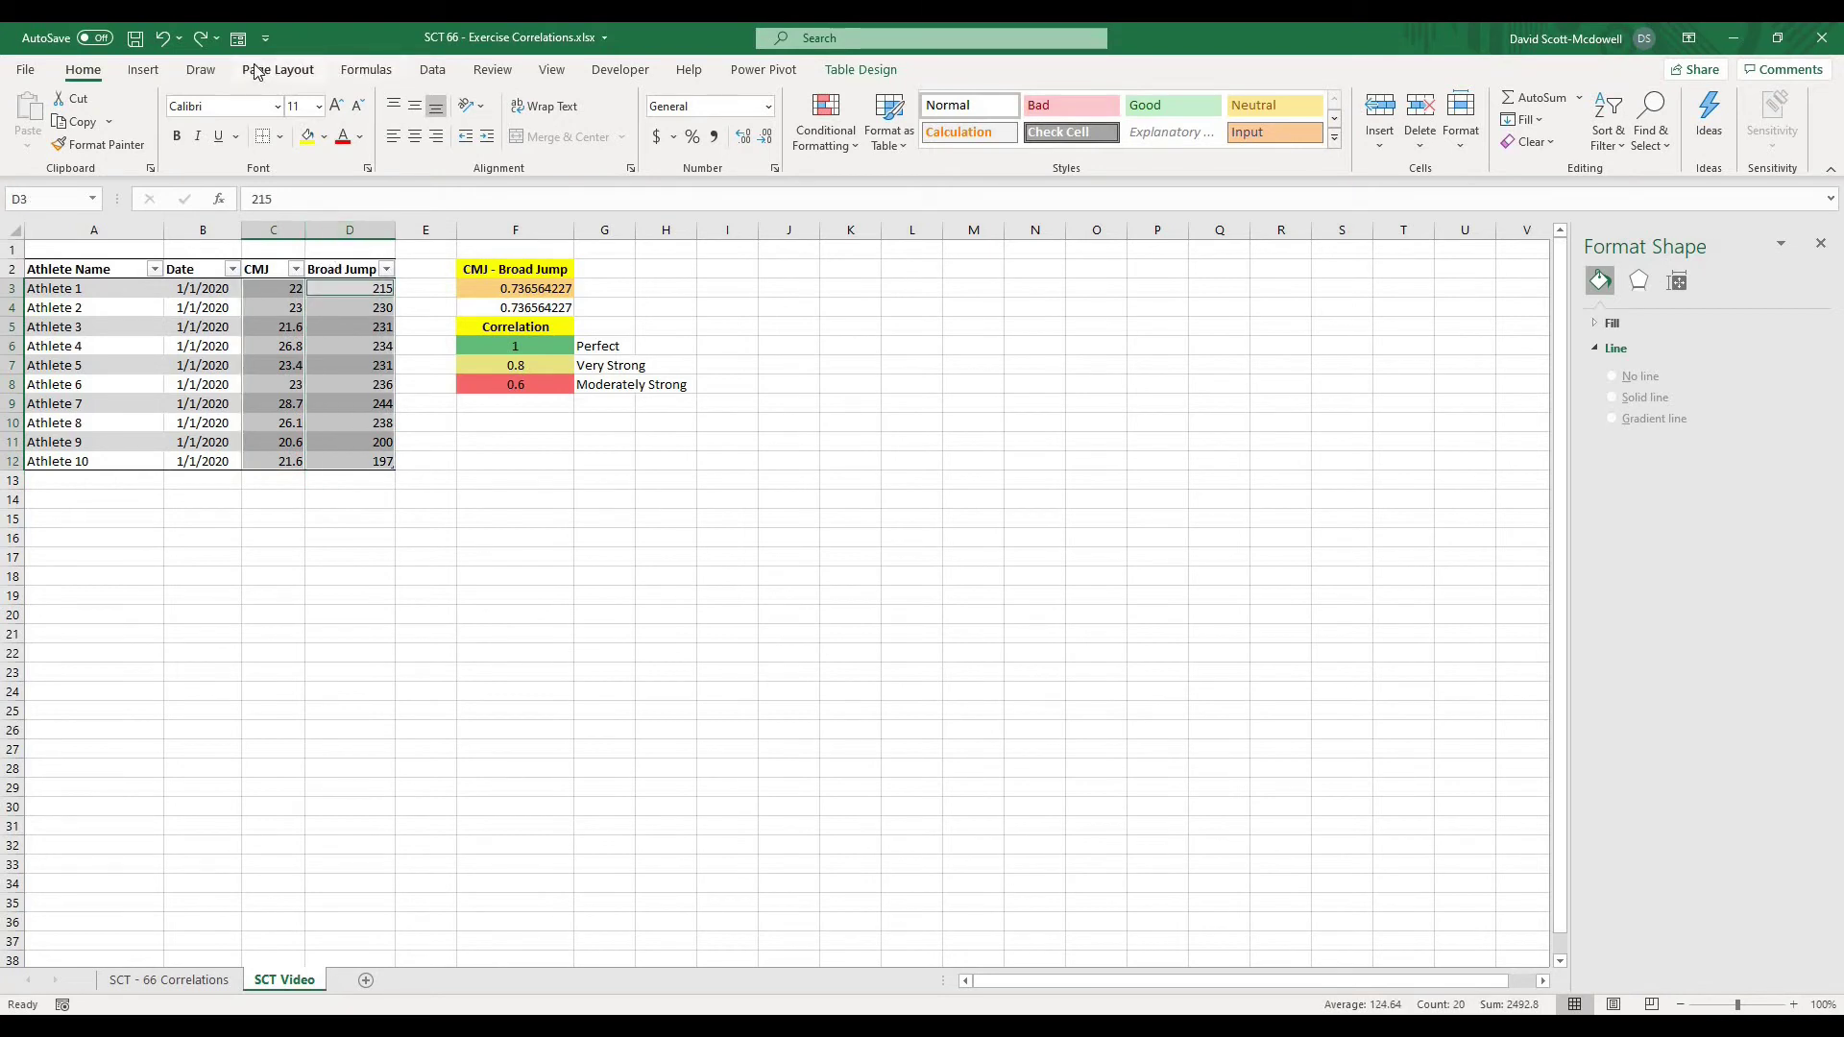
click(143, 70)
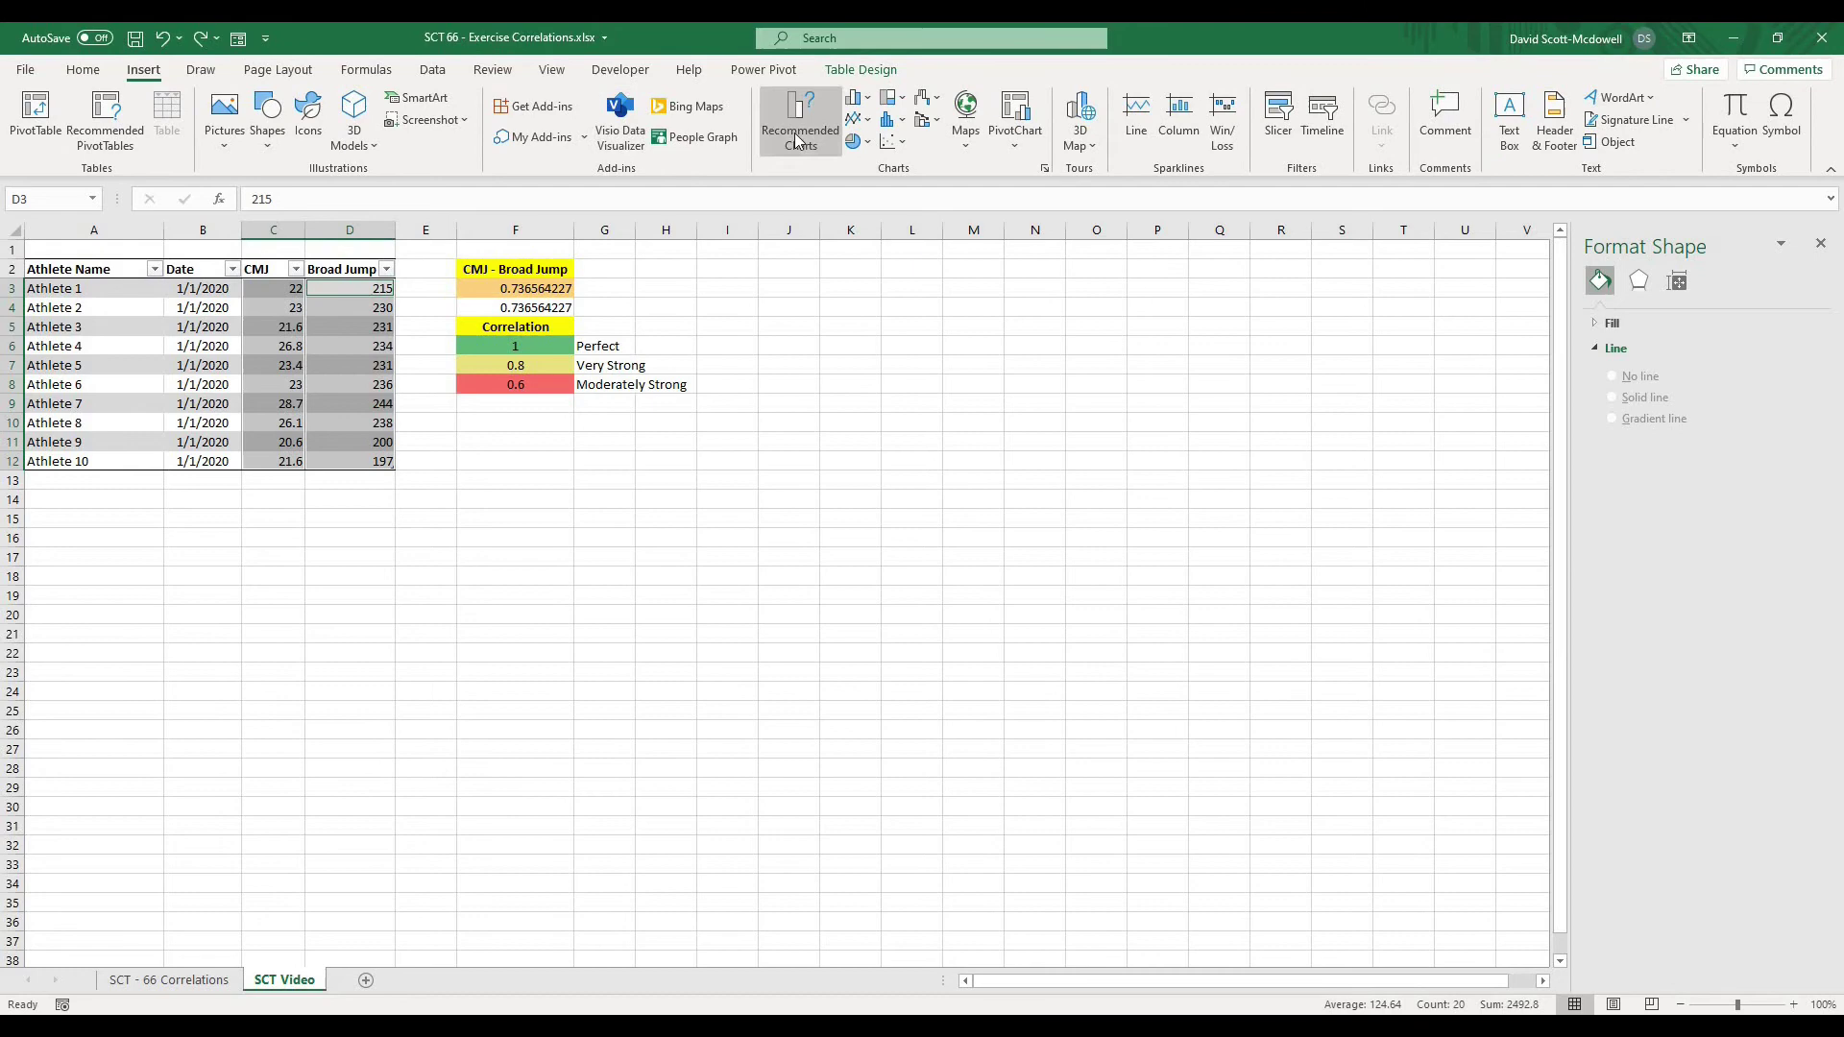
click(795, 143)
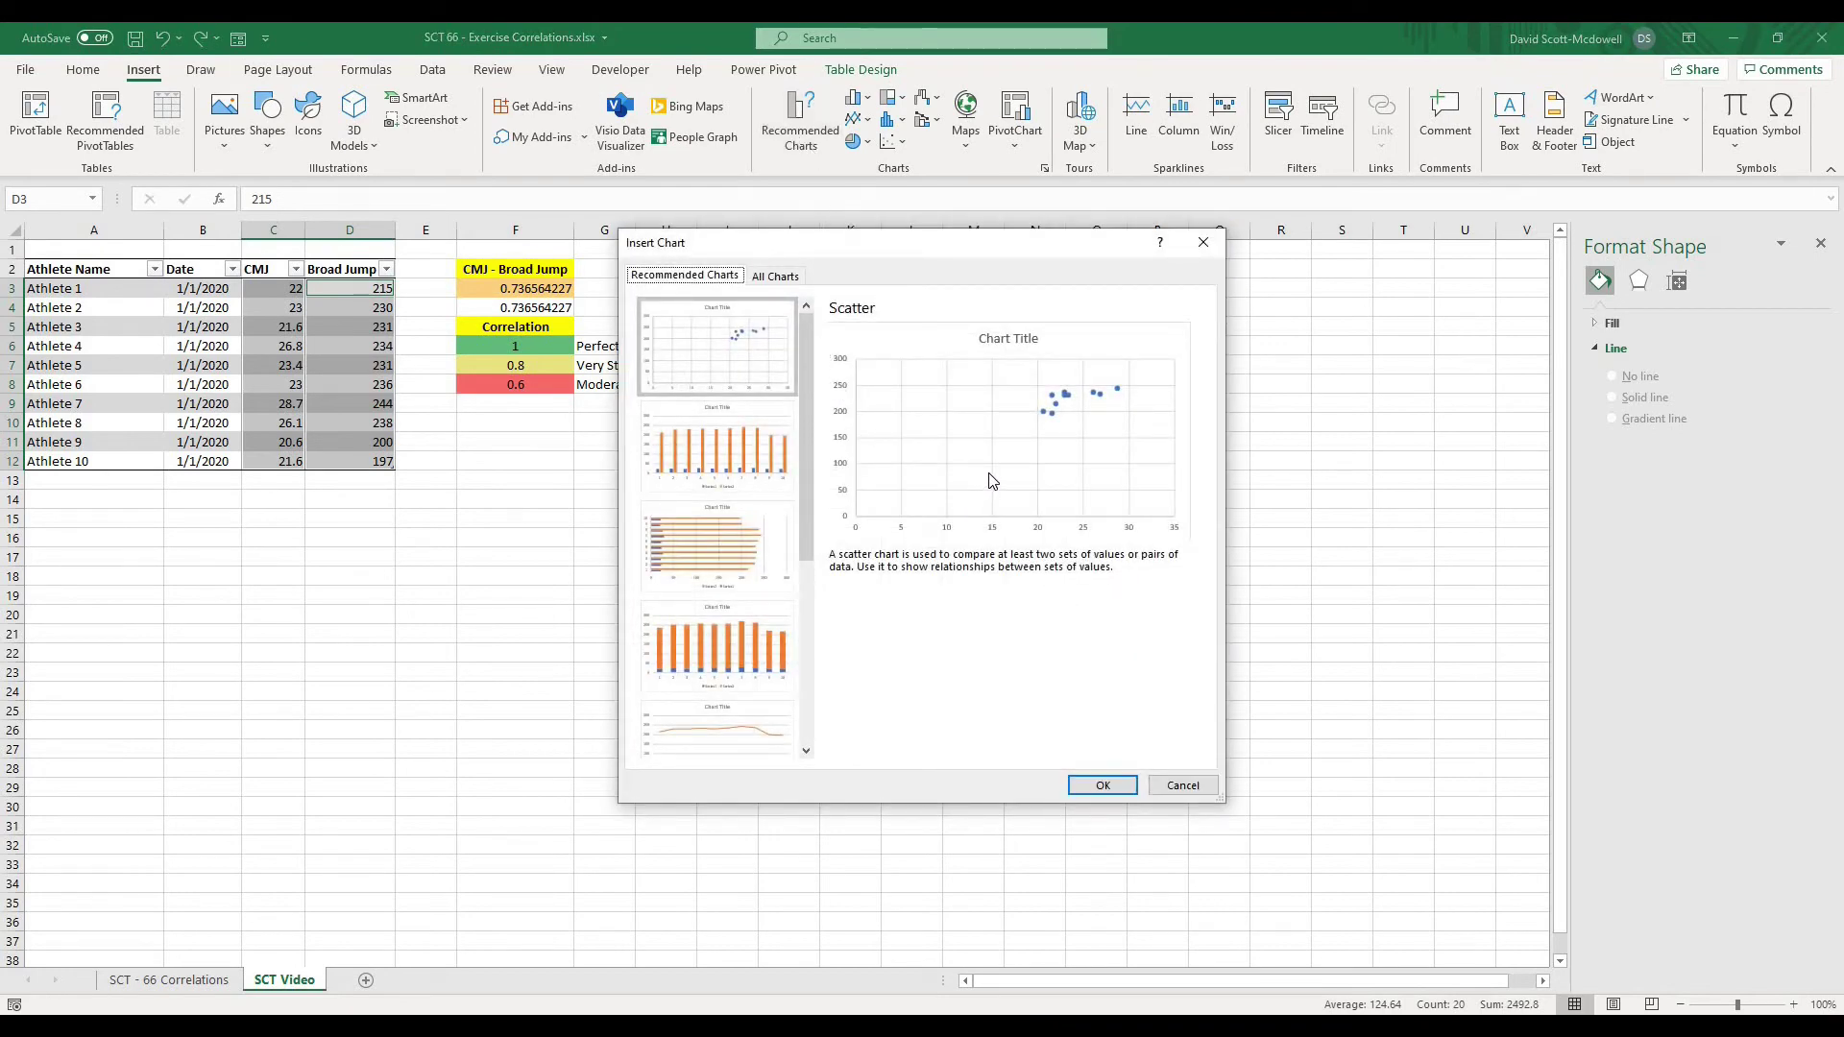
click(781, 280)
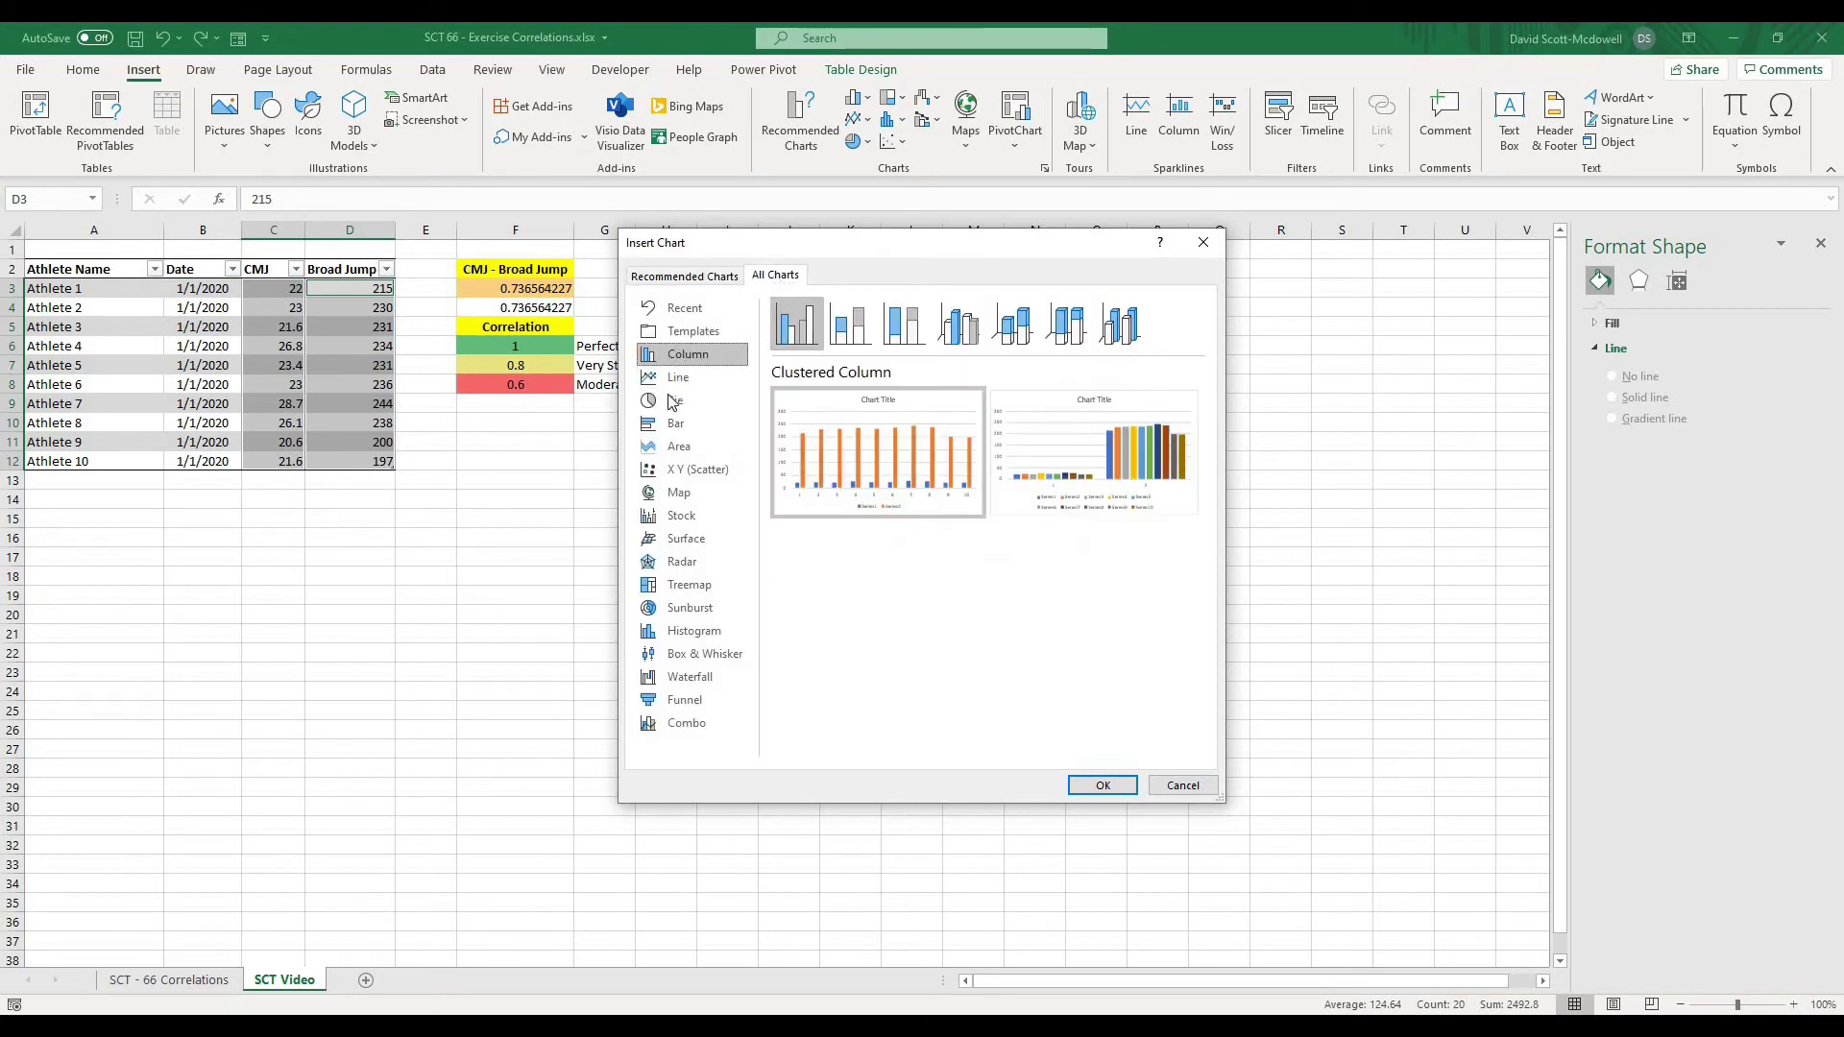
click(689, 470)
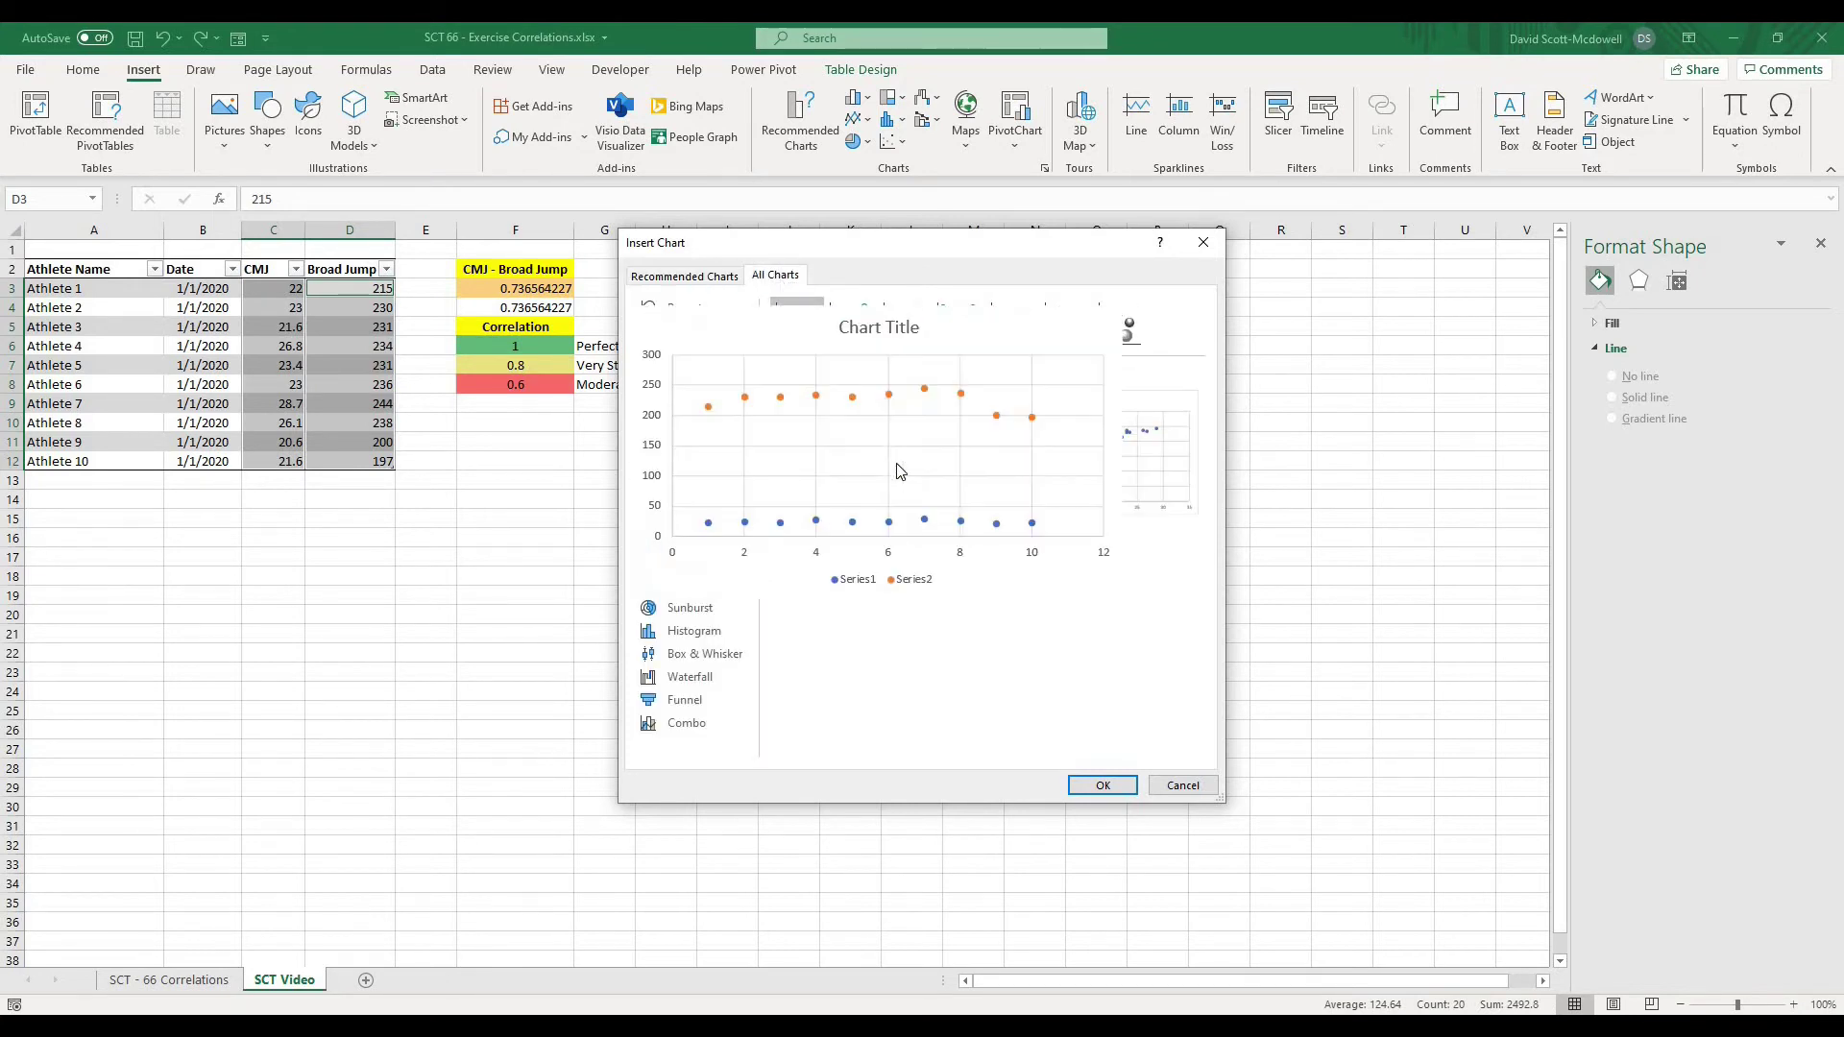
click(1138, 481)
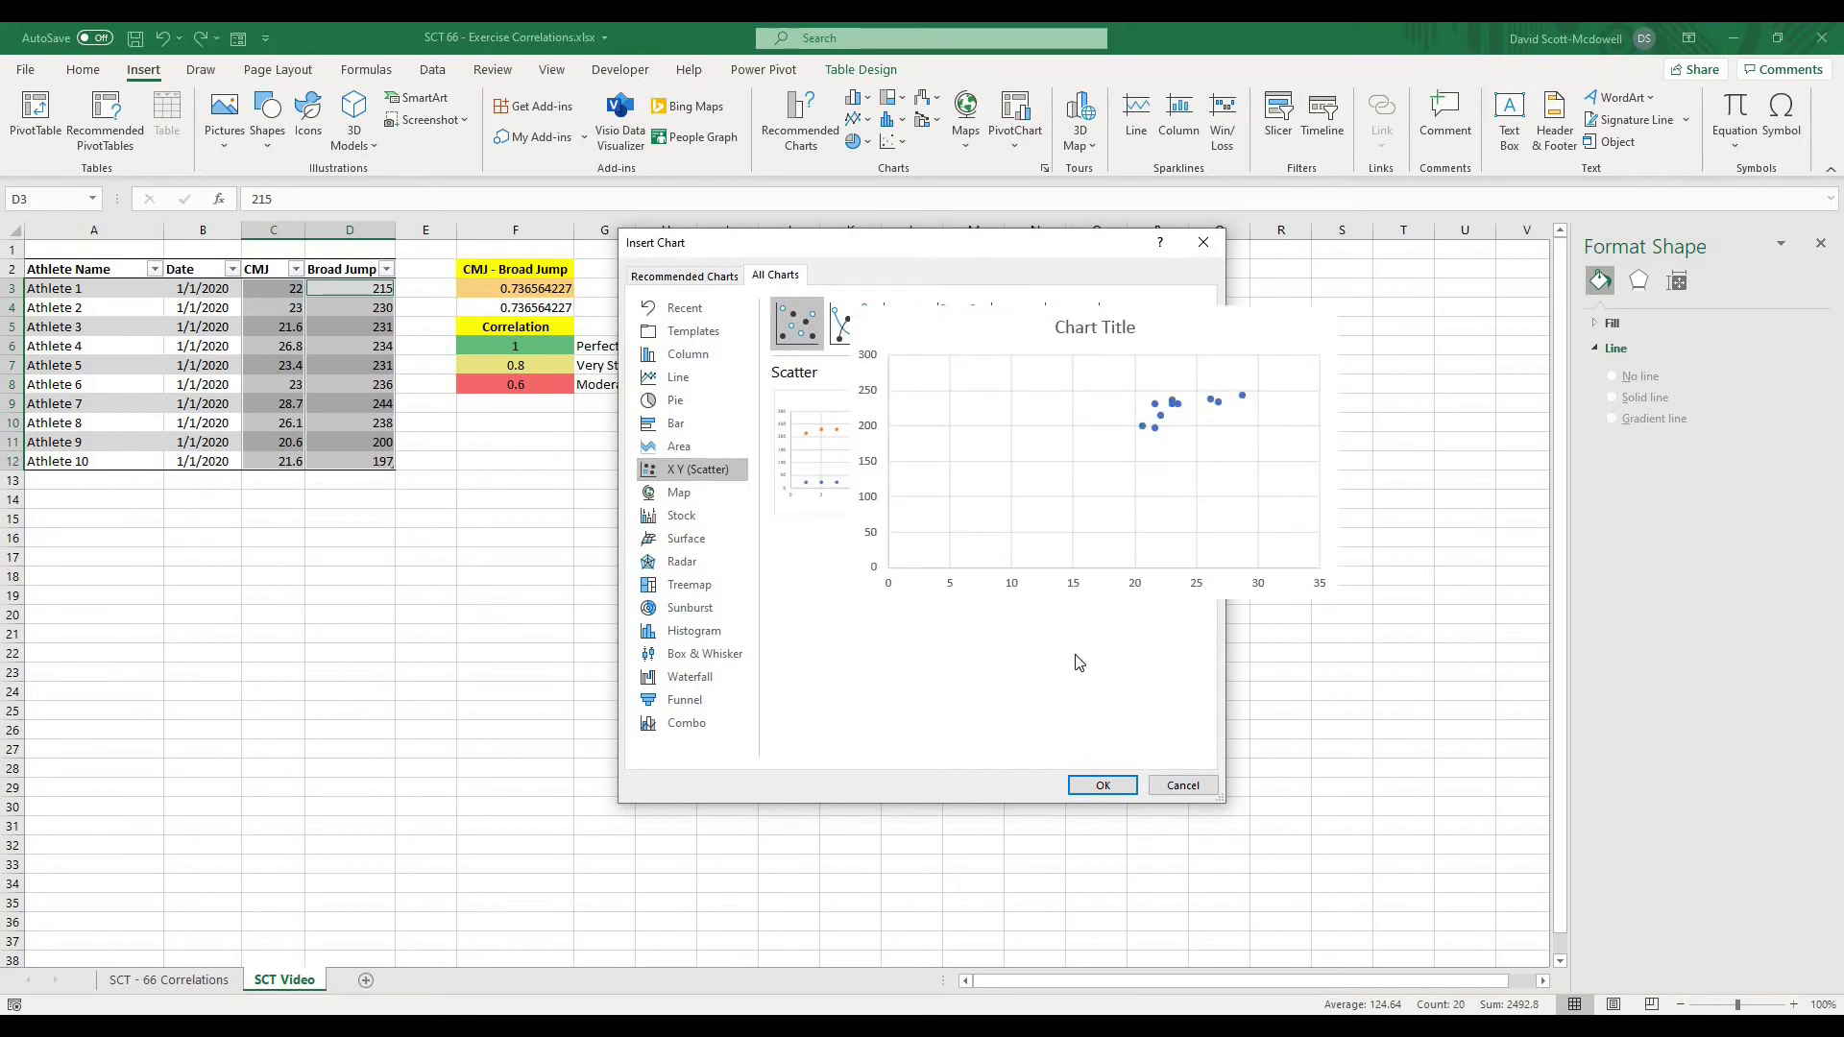
click(1103, 786)
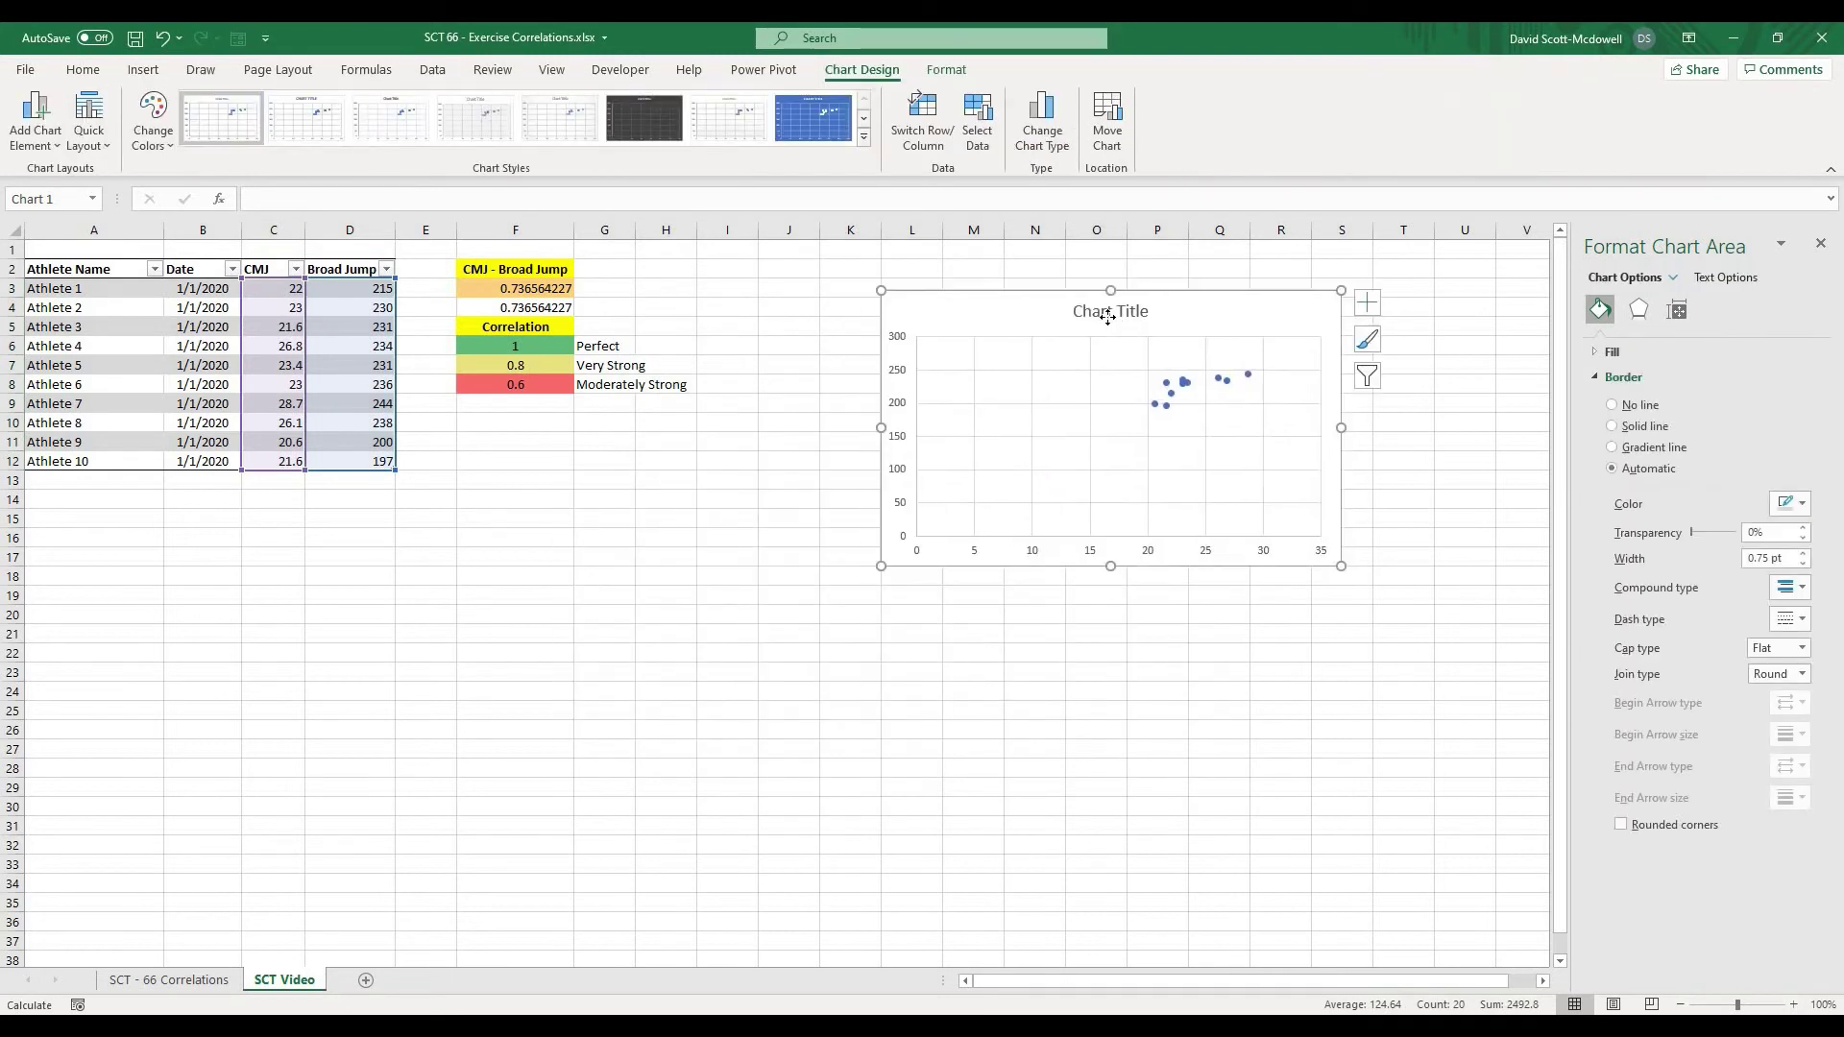
- Delete the chart title and move the chart up and left beside the table
click(1110, 314)
click(1109, 322)
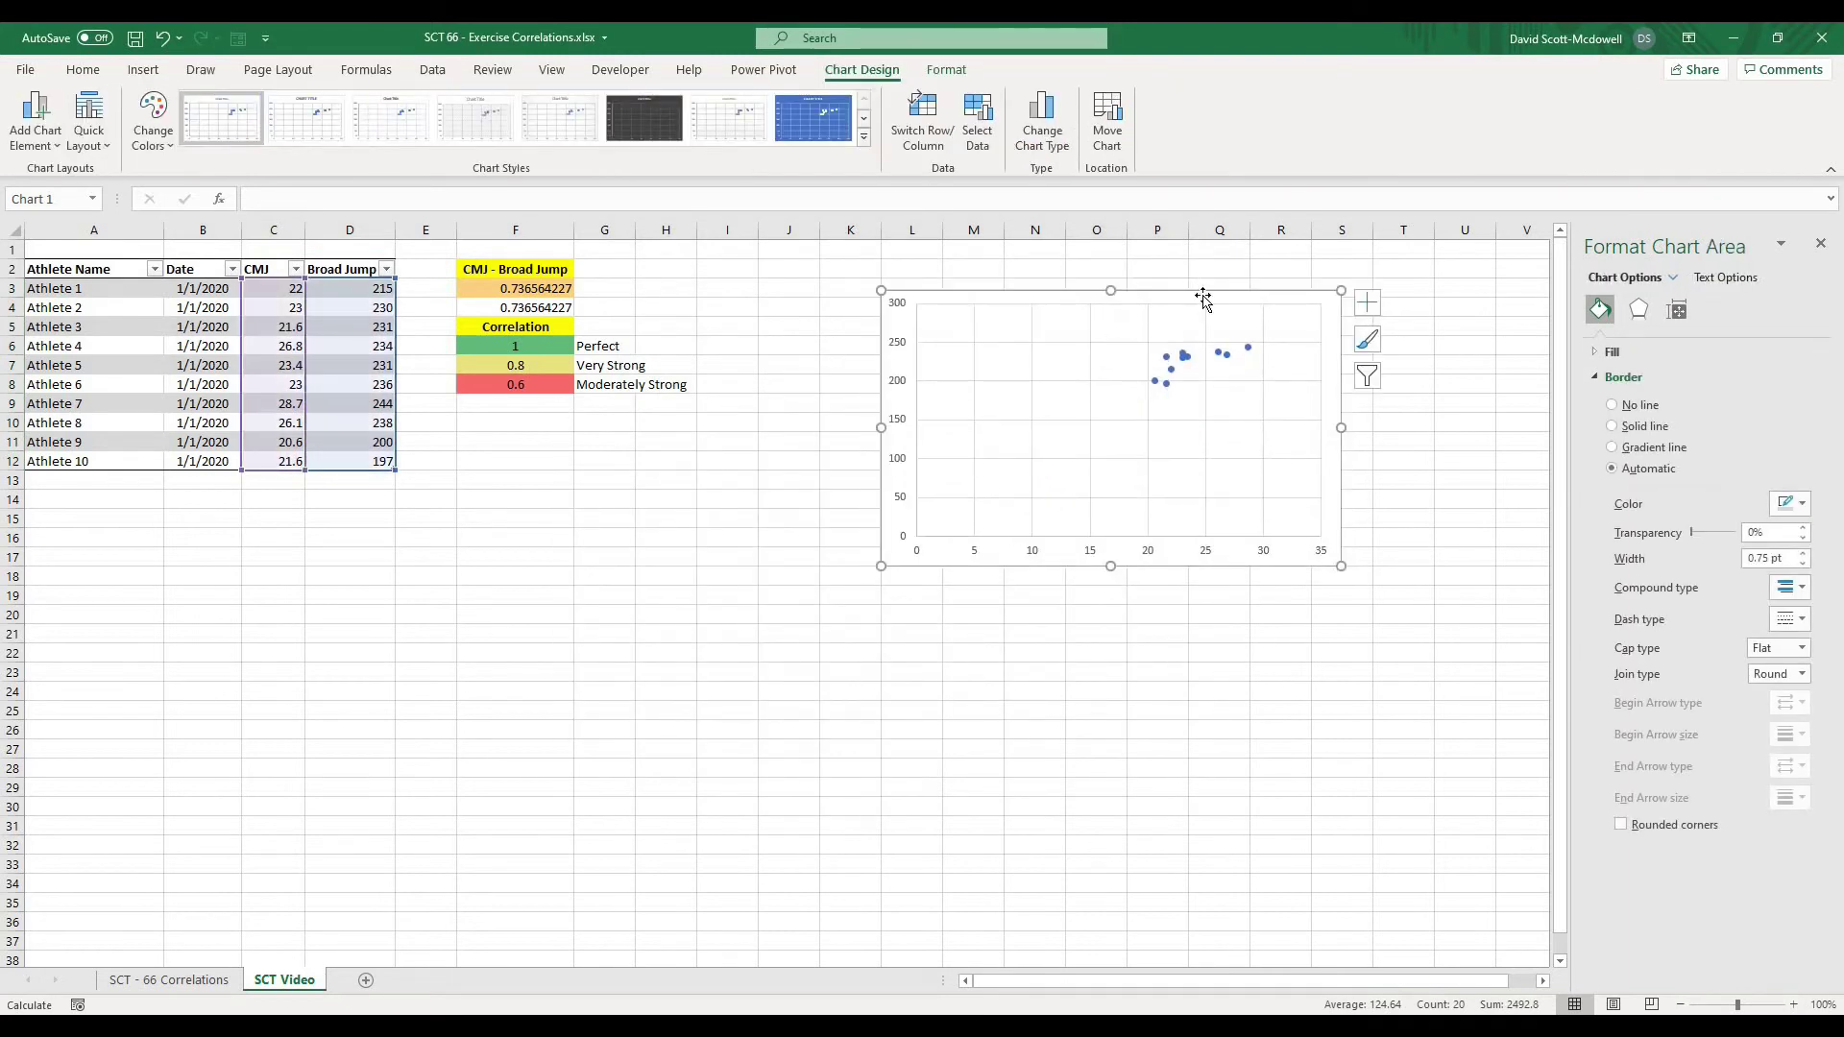
click(1082, 308)
key(Delete)
drag(1088, 571, 992, 554)
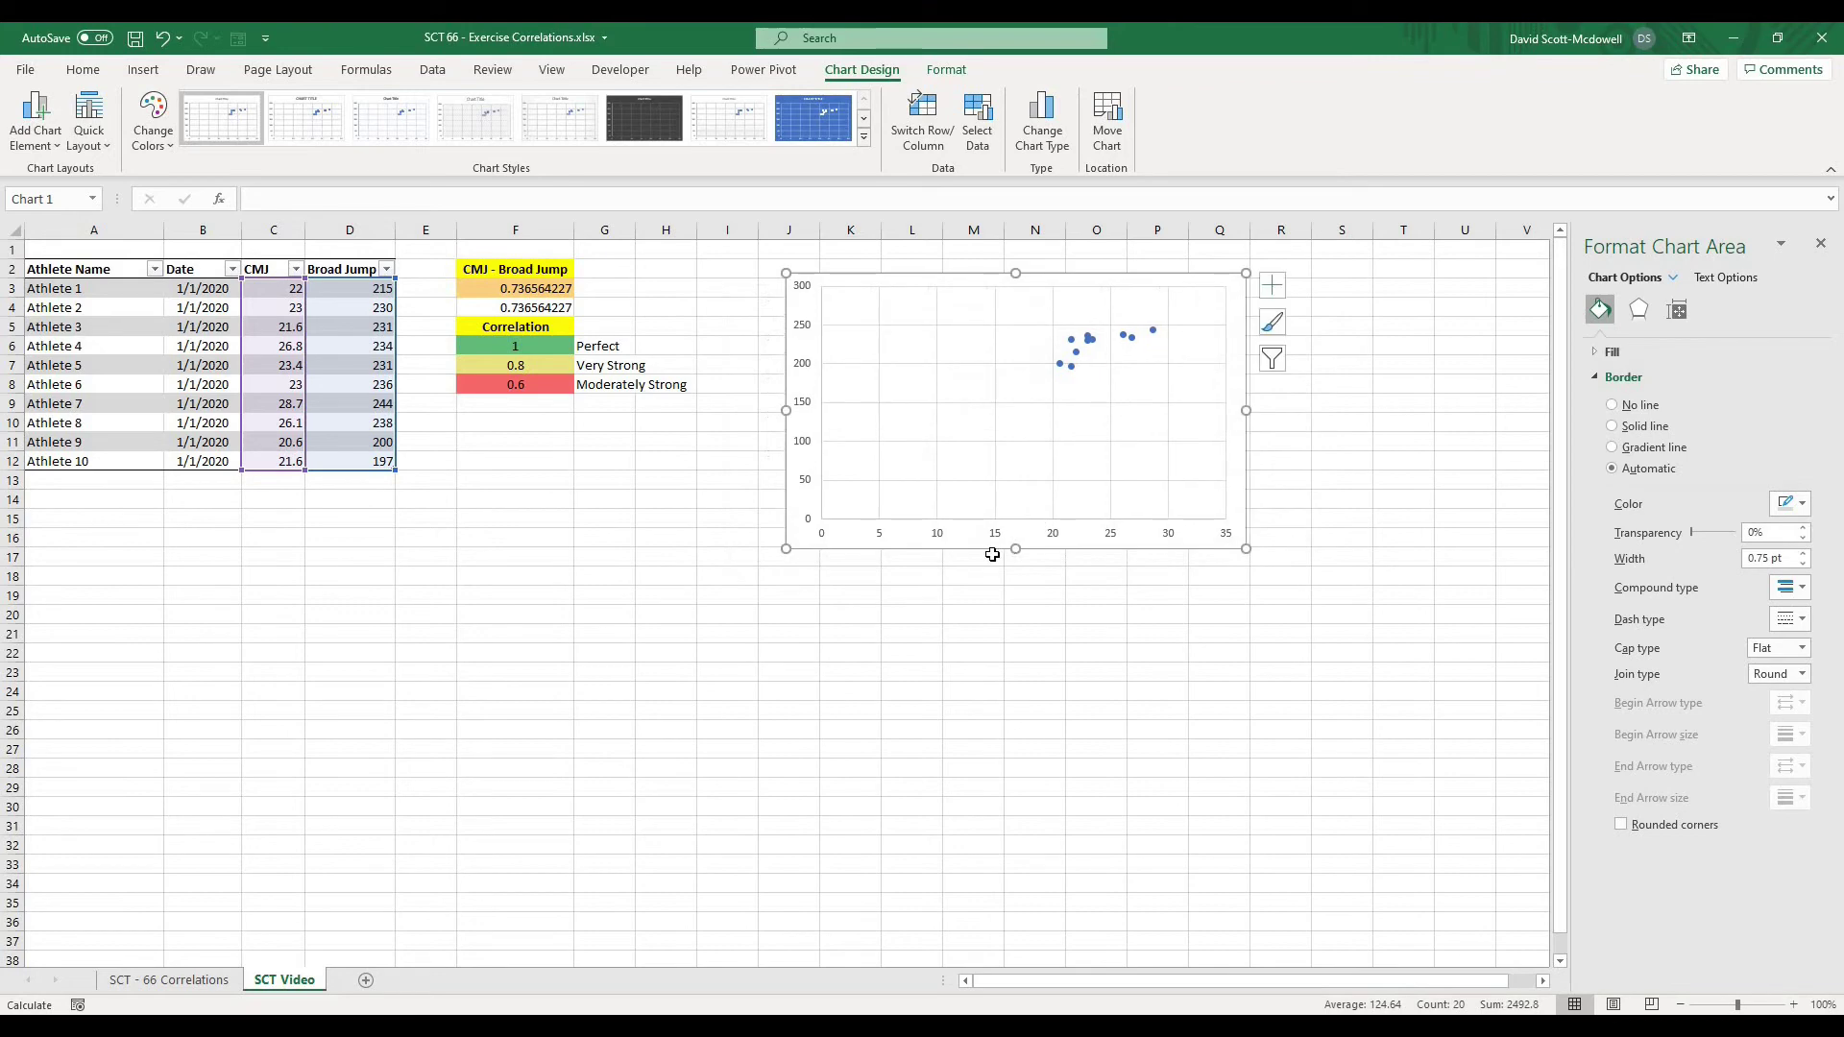
- Select the chart's horizontal axis
click(941, 538)
key(Escape)
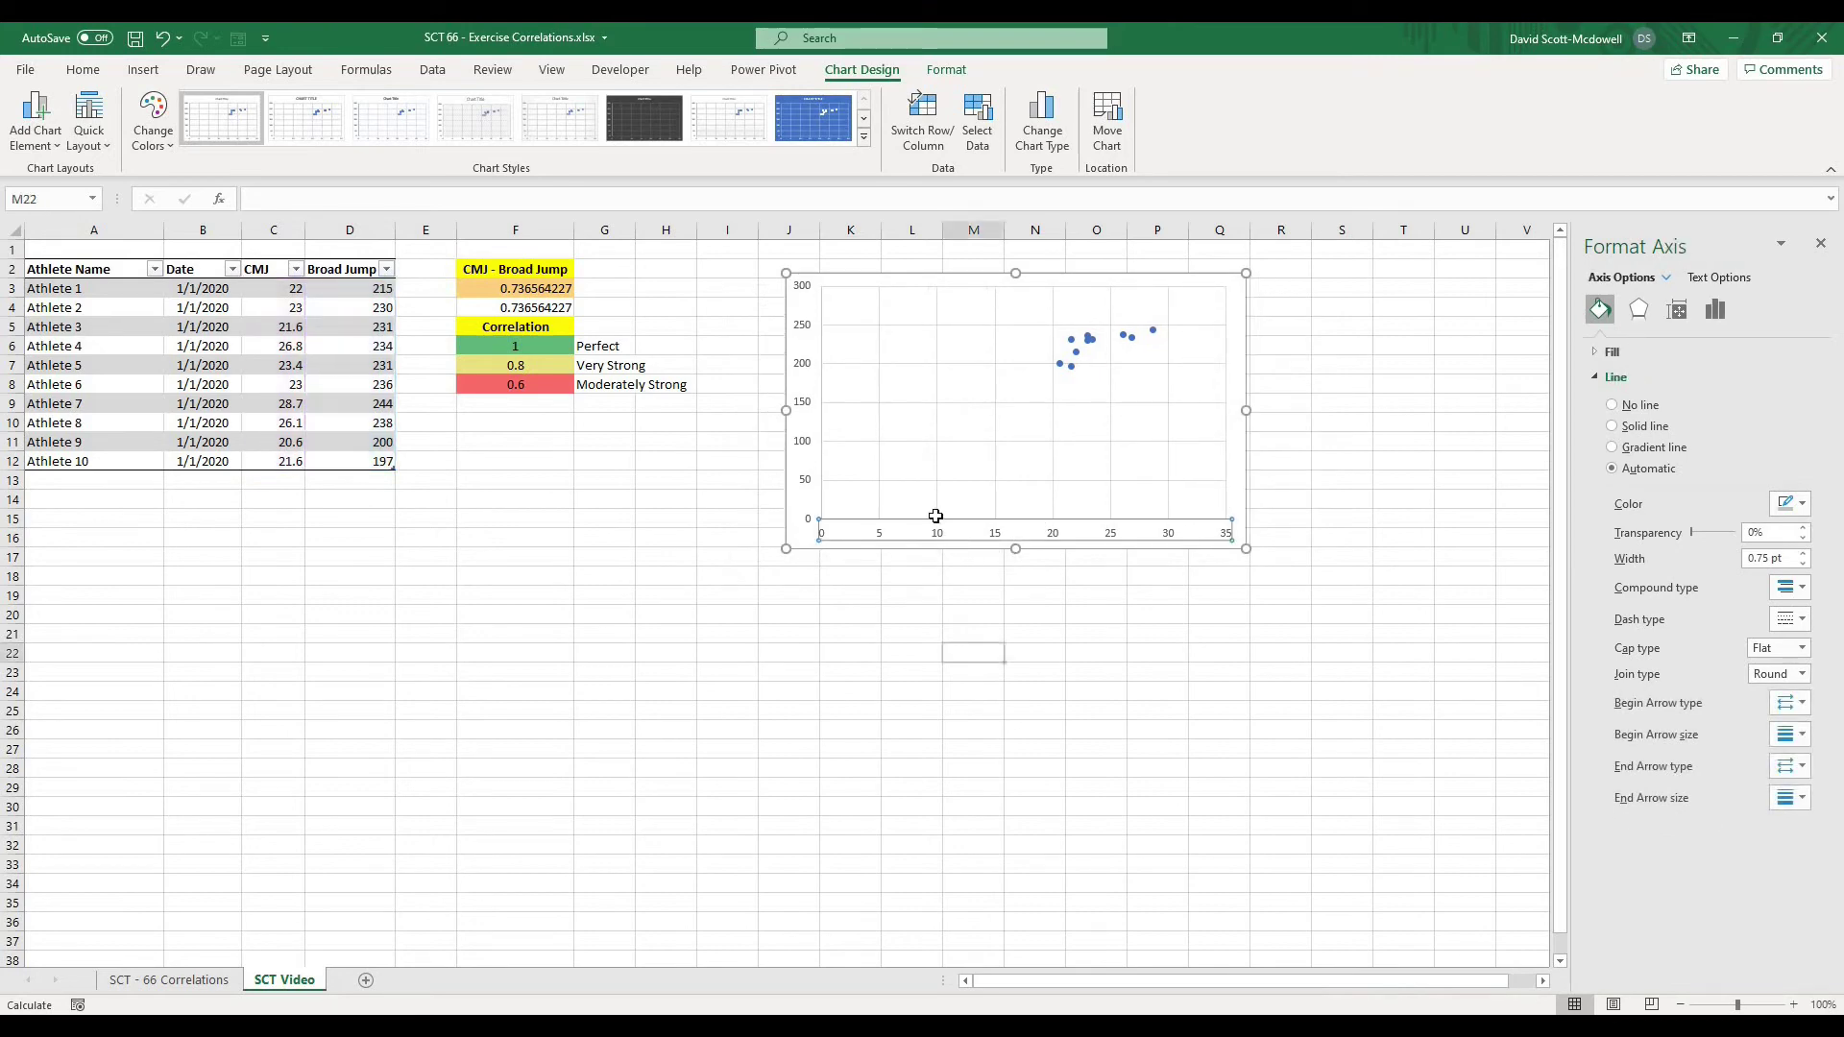
click(943, 542)
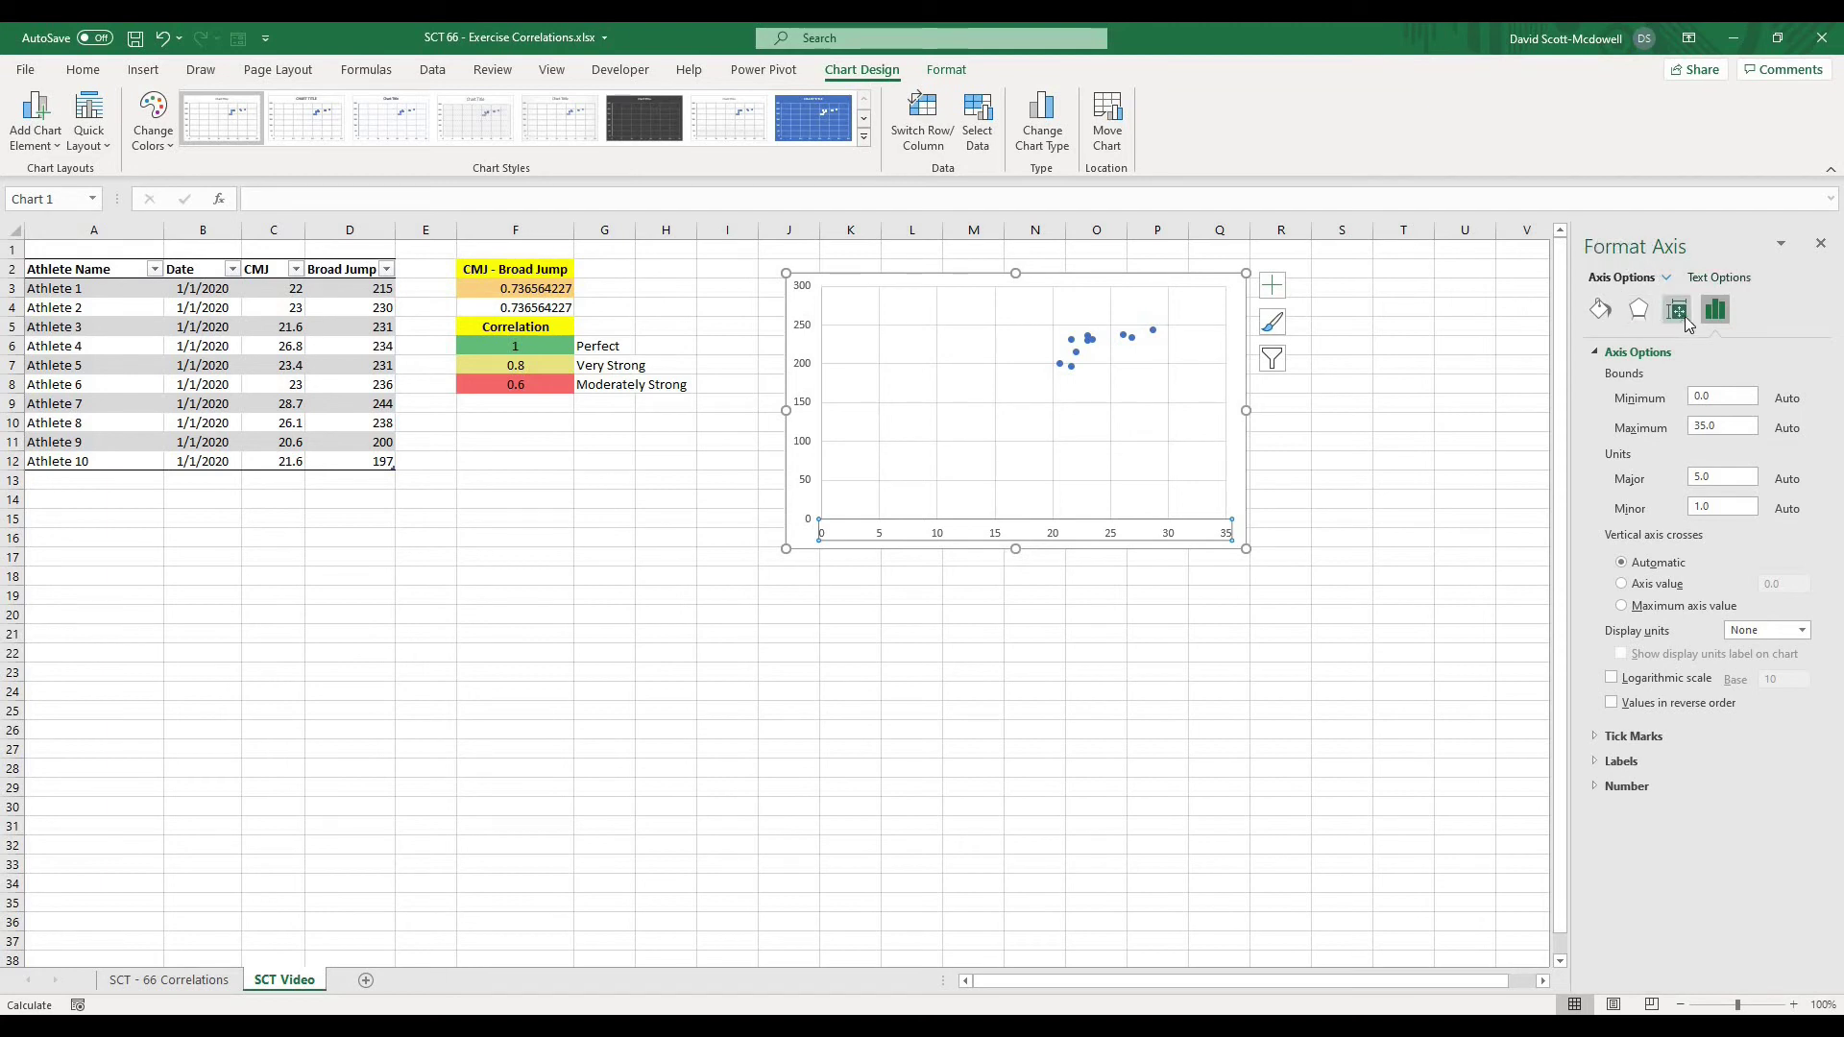
- Set the horizontal axis minimum bound to 20 in Format Axis
right_click(942, 536)
click(1009, 774)
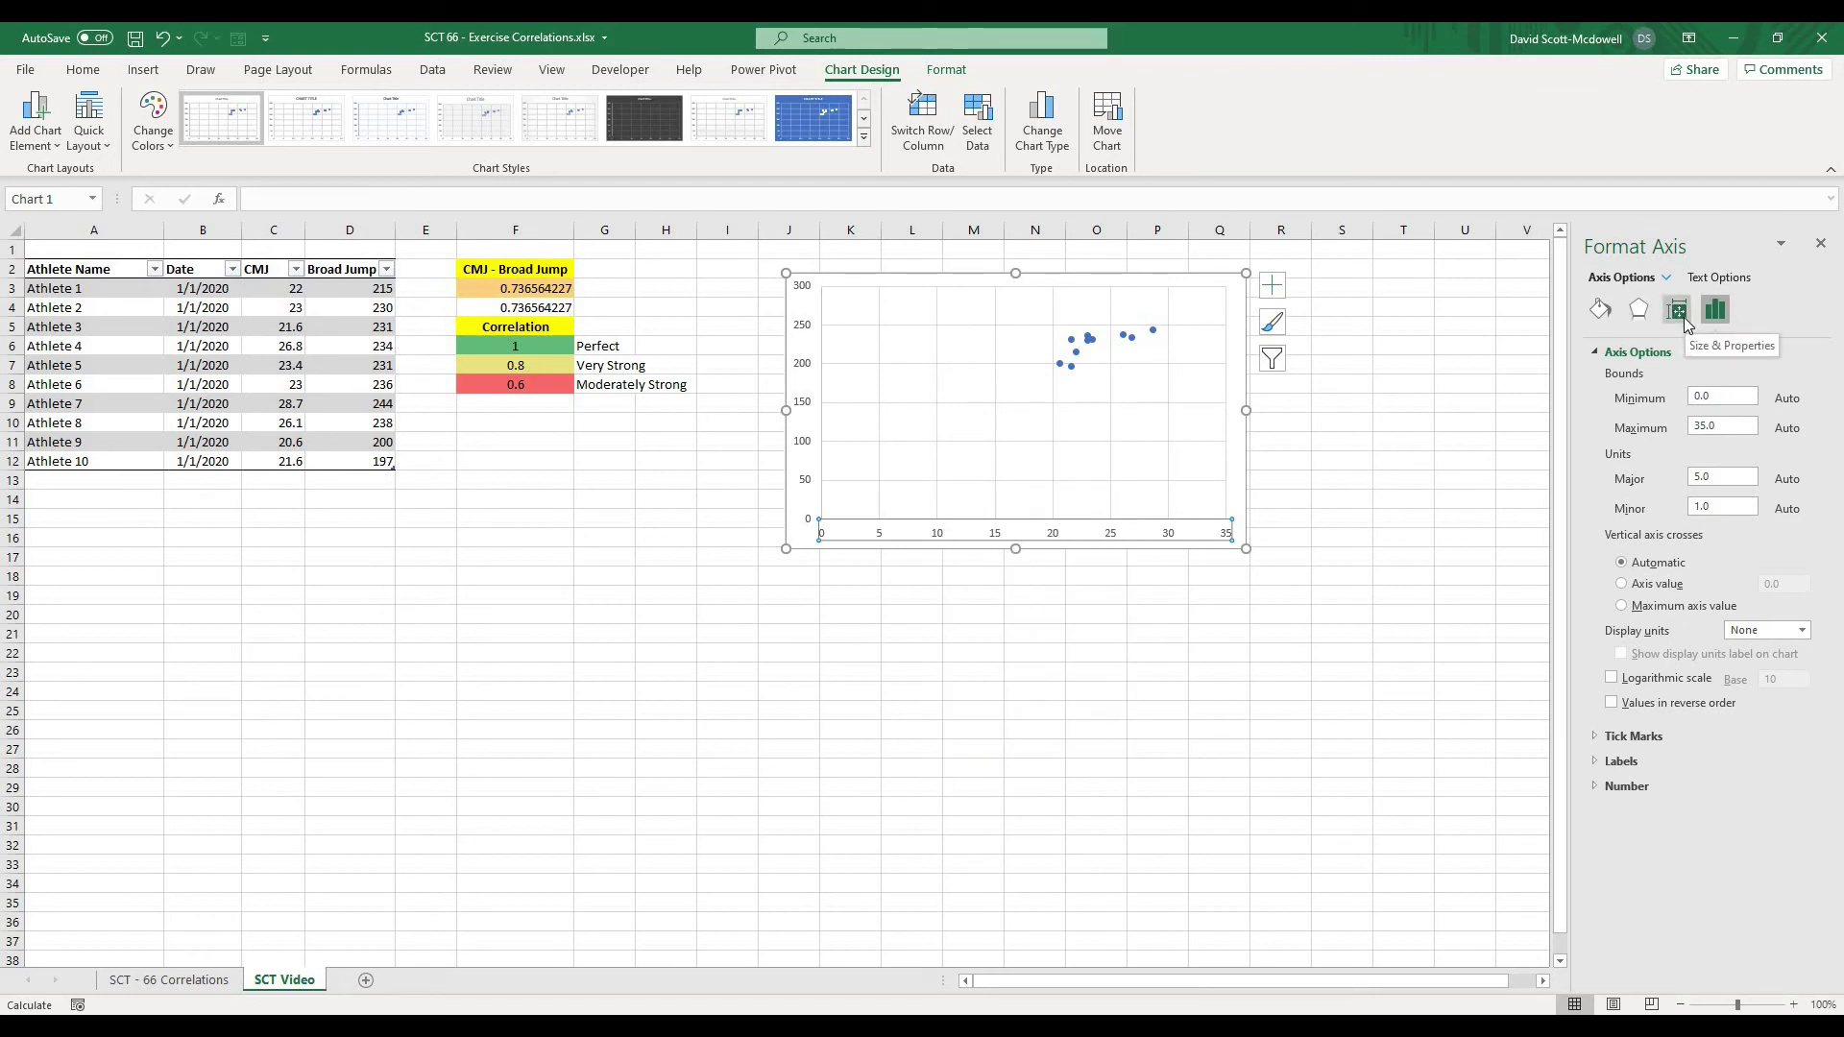
click(1695, 397)
text(20)
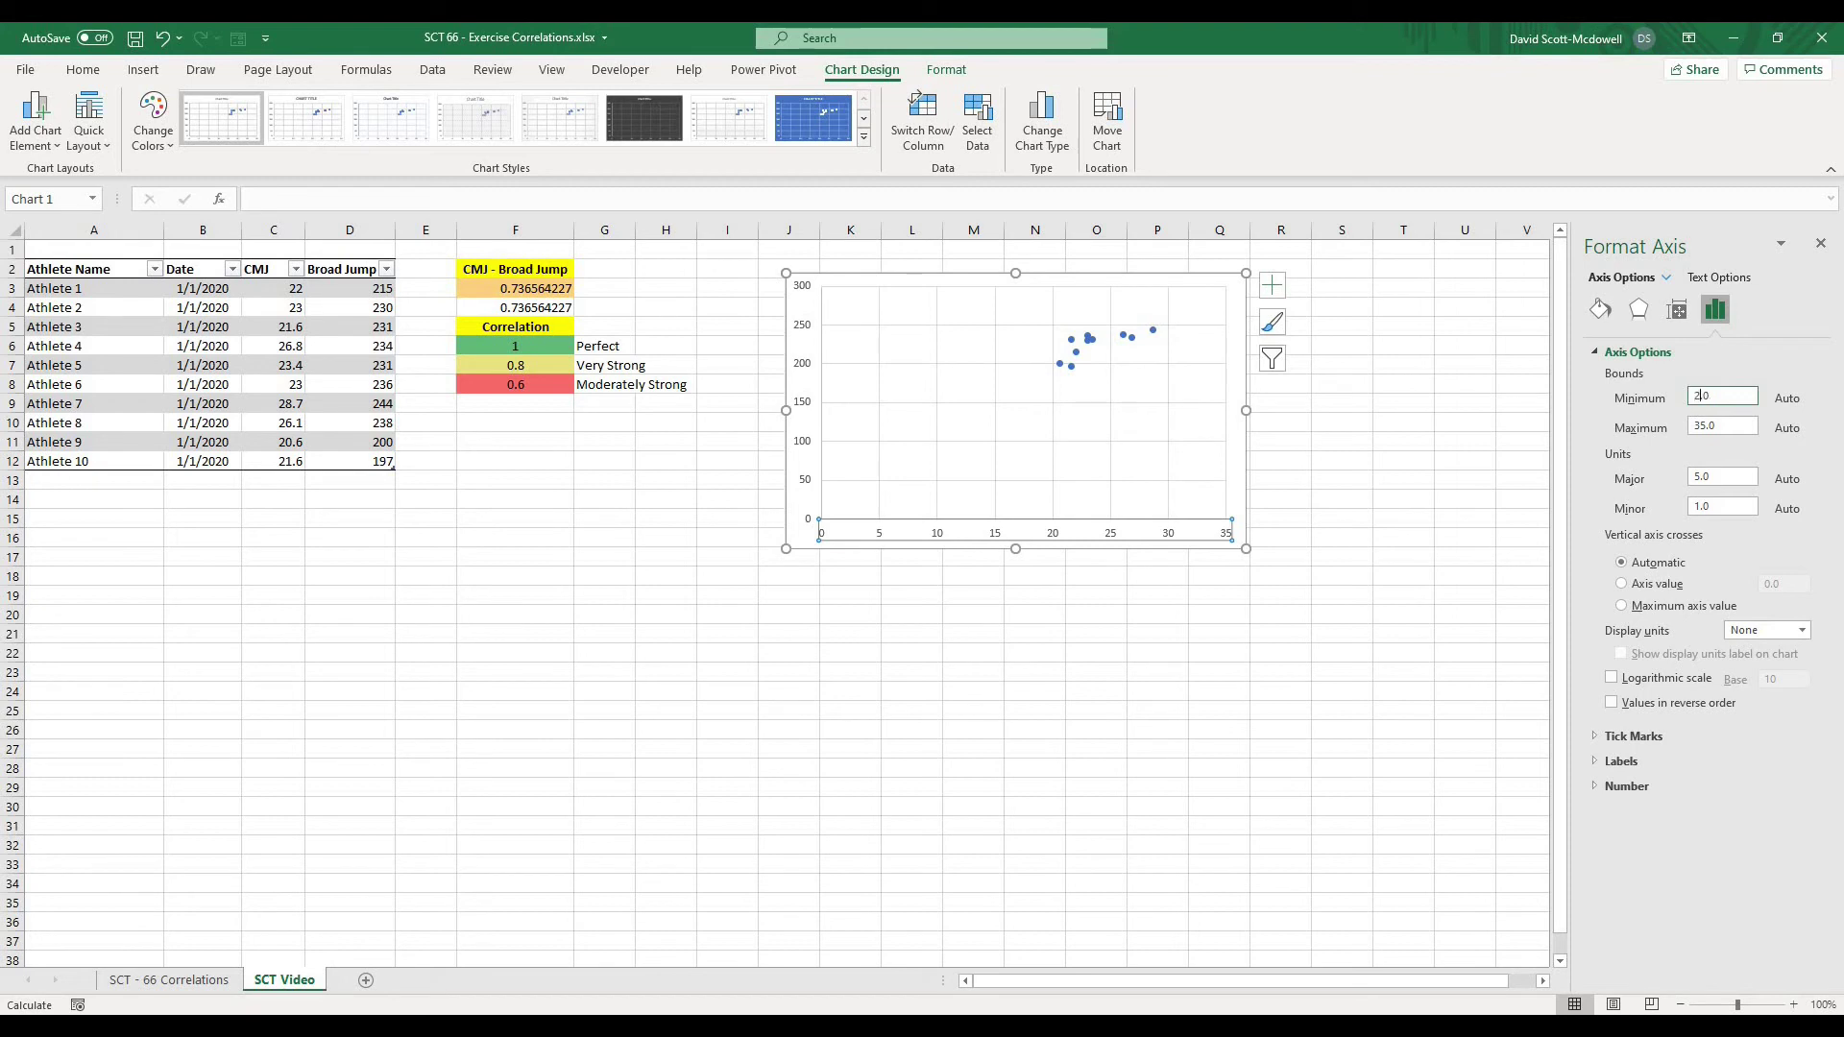
key(Return)
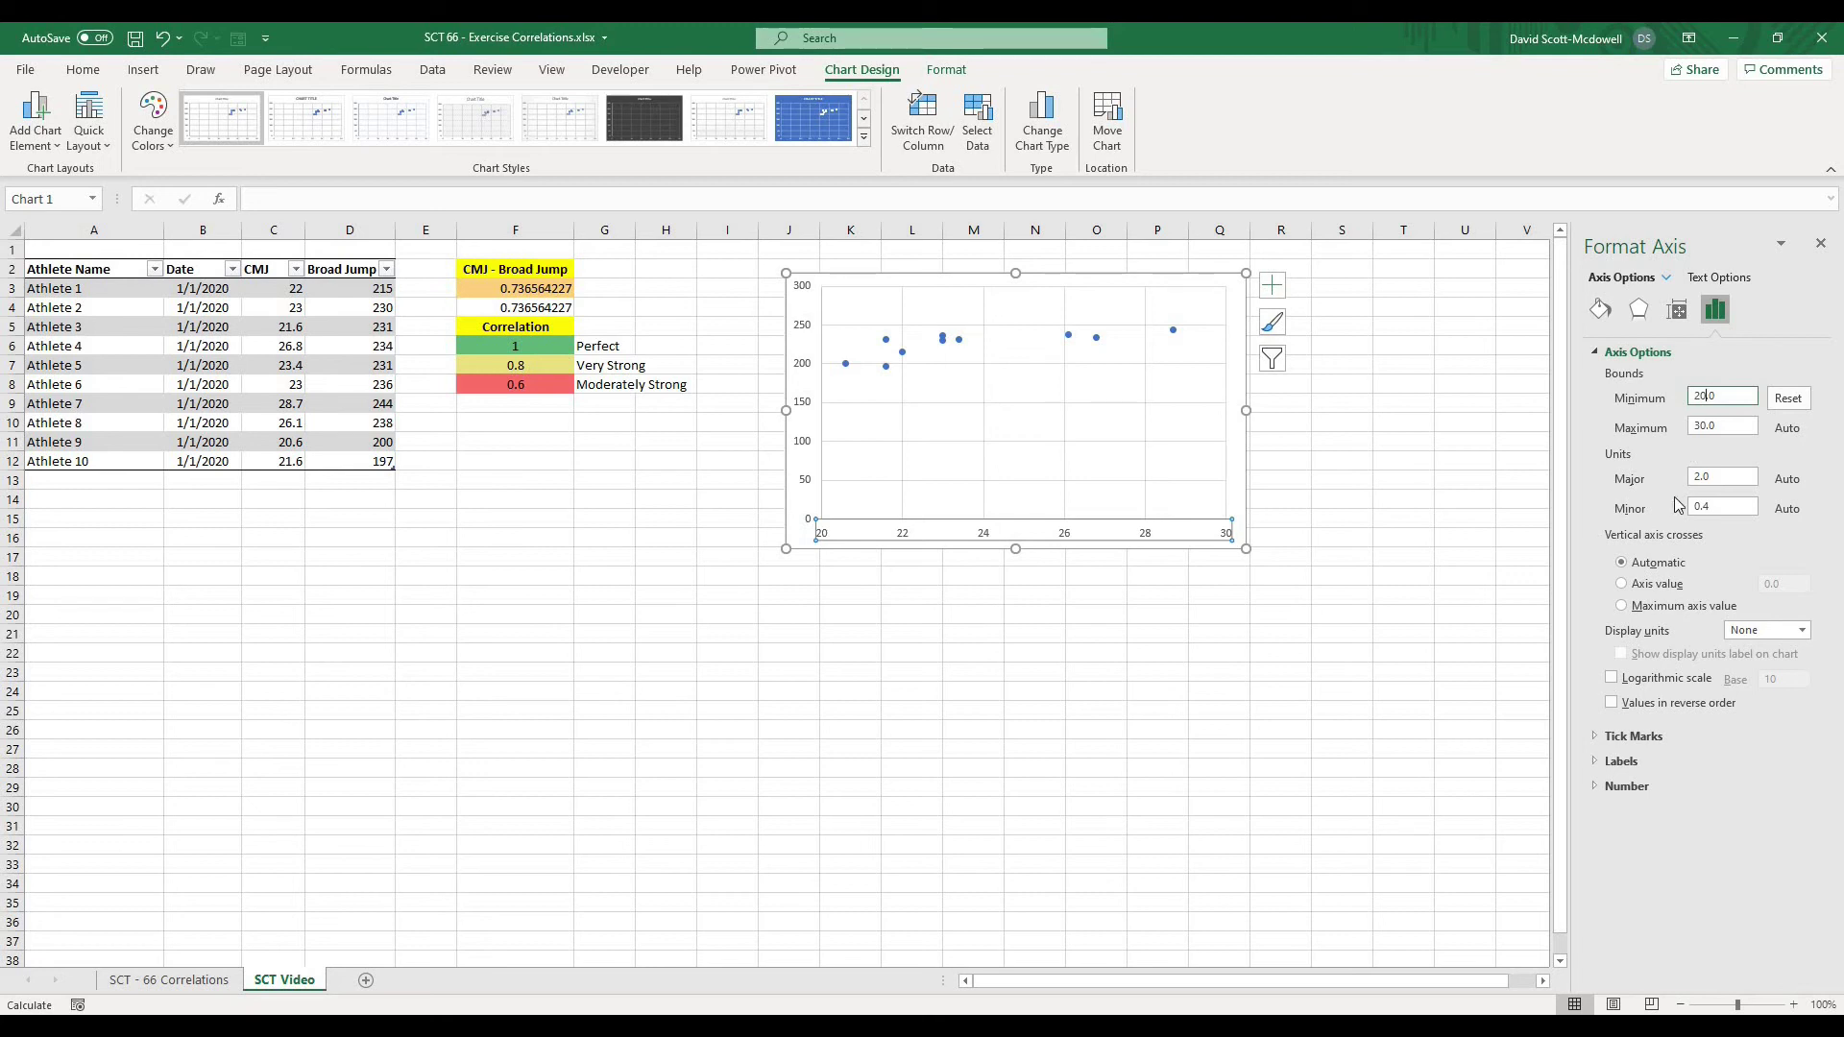
- Set the vertical axis minimum bound to 150
click(804, 407)
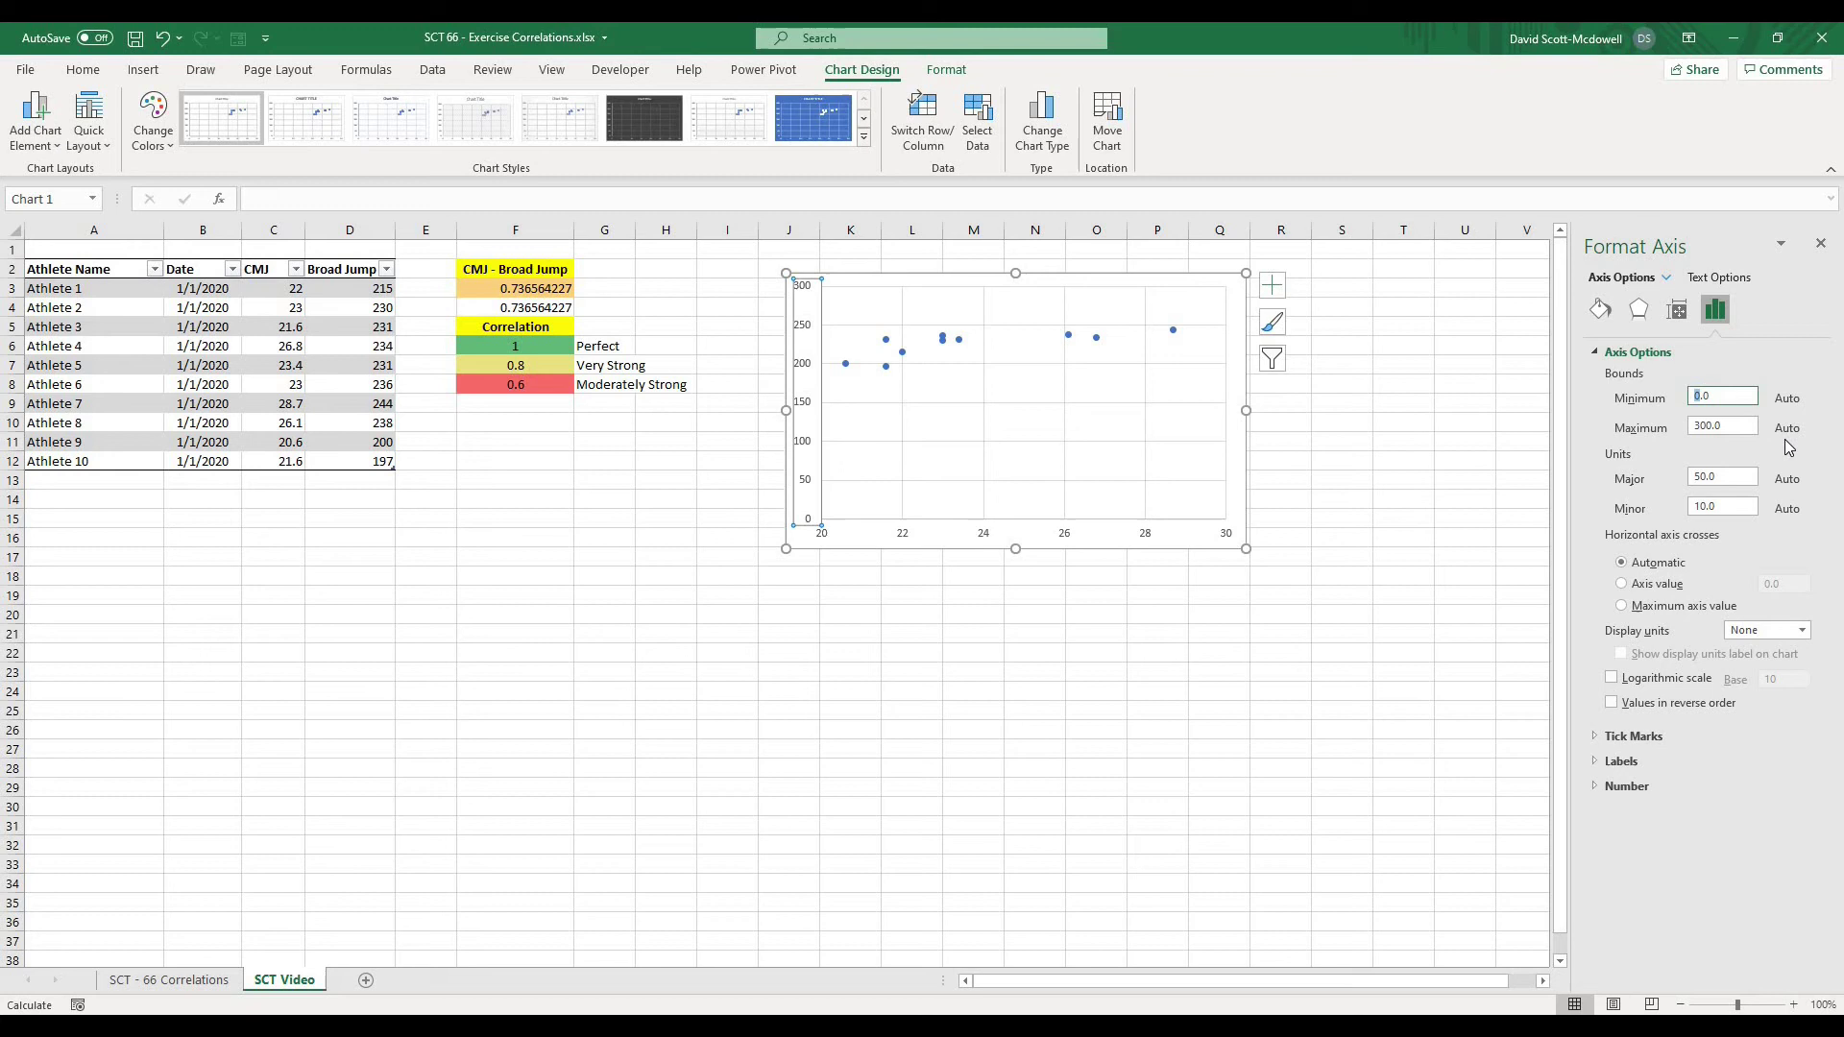
text(2)
key(BackSpace)
key(BackSpace)
key(BackSpace)
text(14)
key(Return)
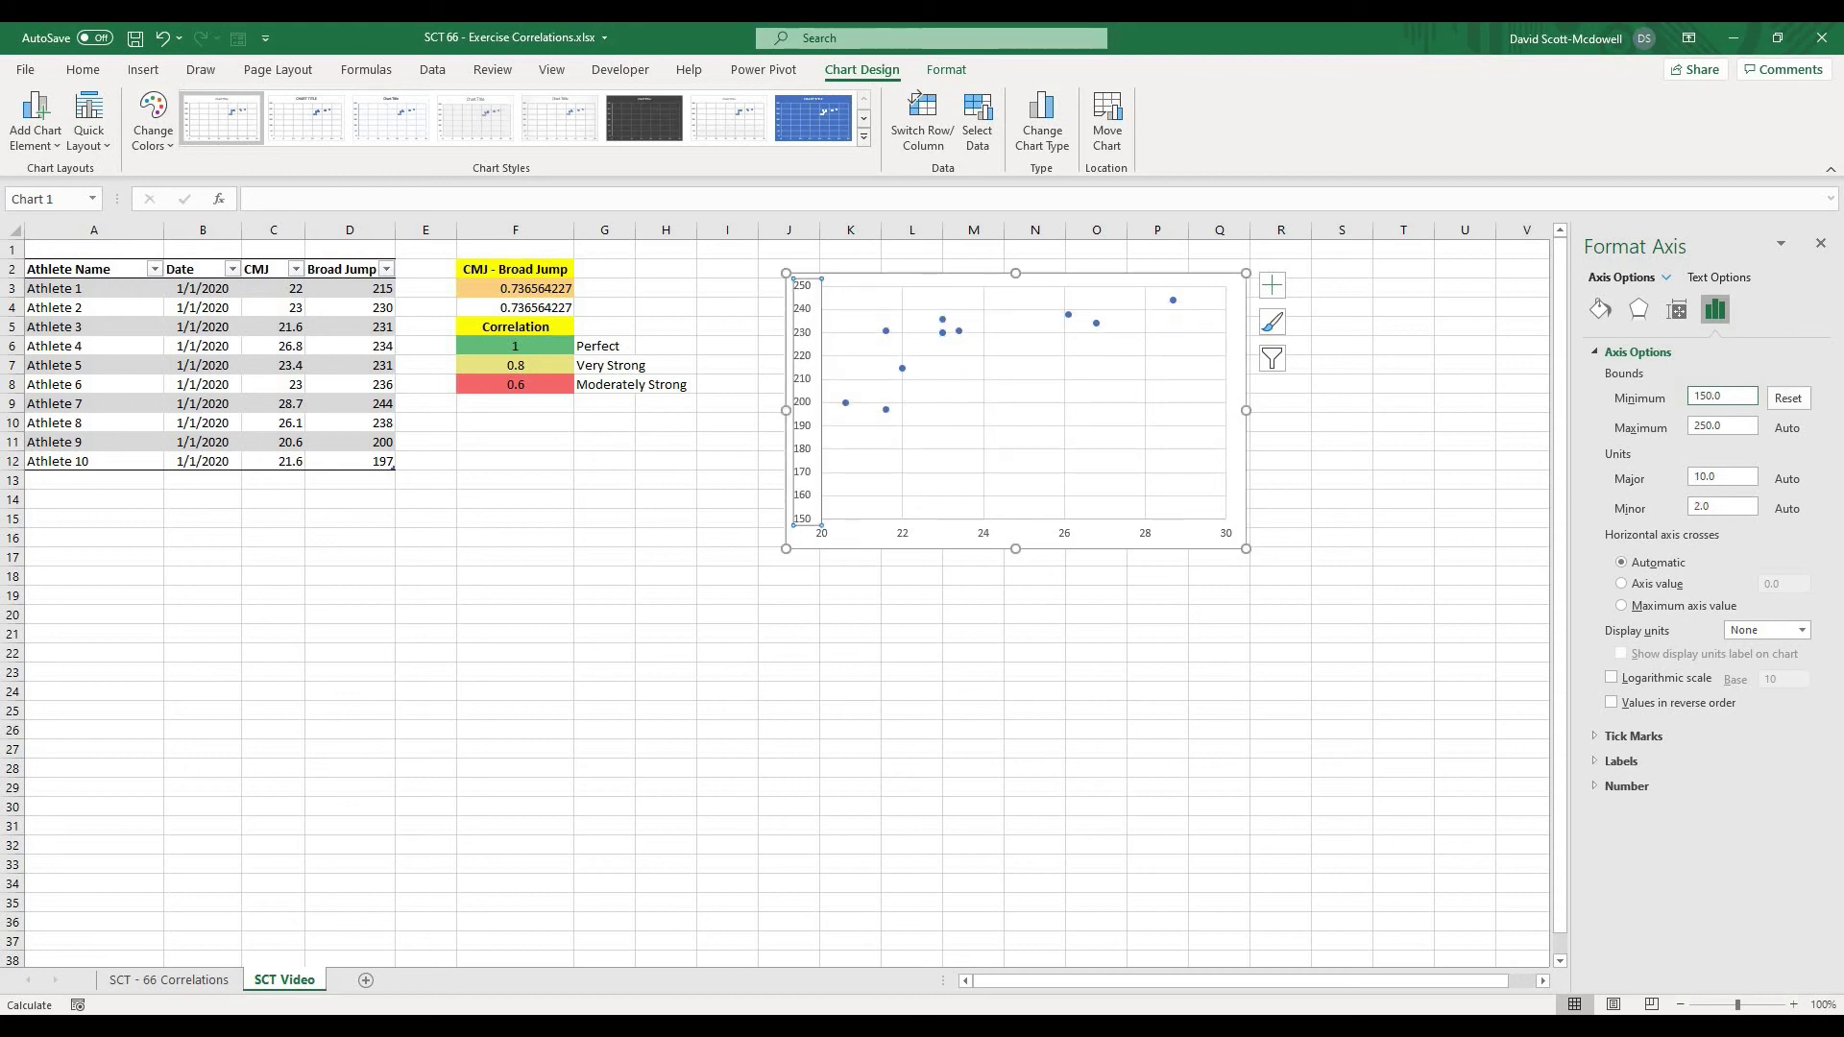
- Add a dotted linear trendline through the scatter points via Add Chart Element > Trendline > Linear
click(1122, 376)
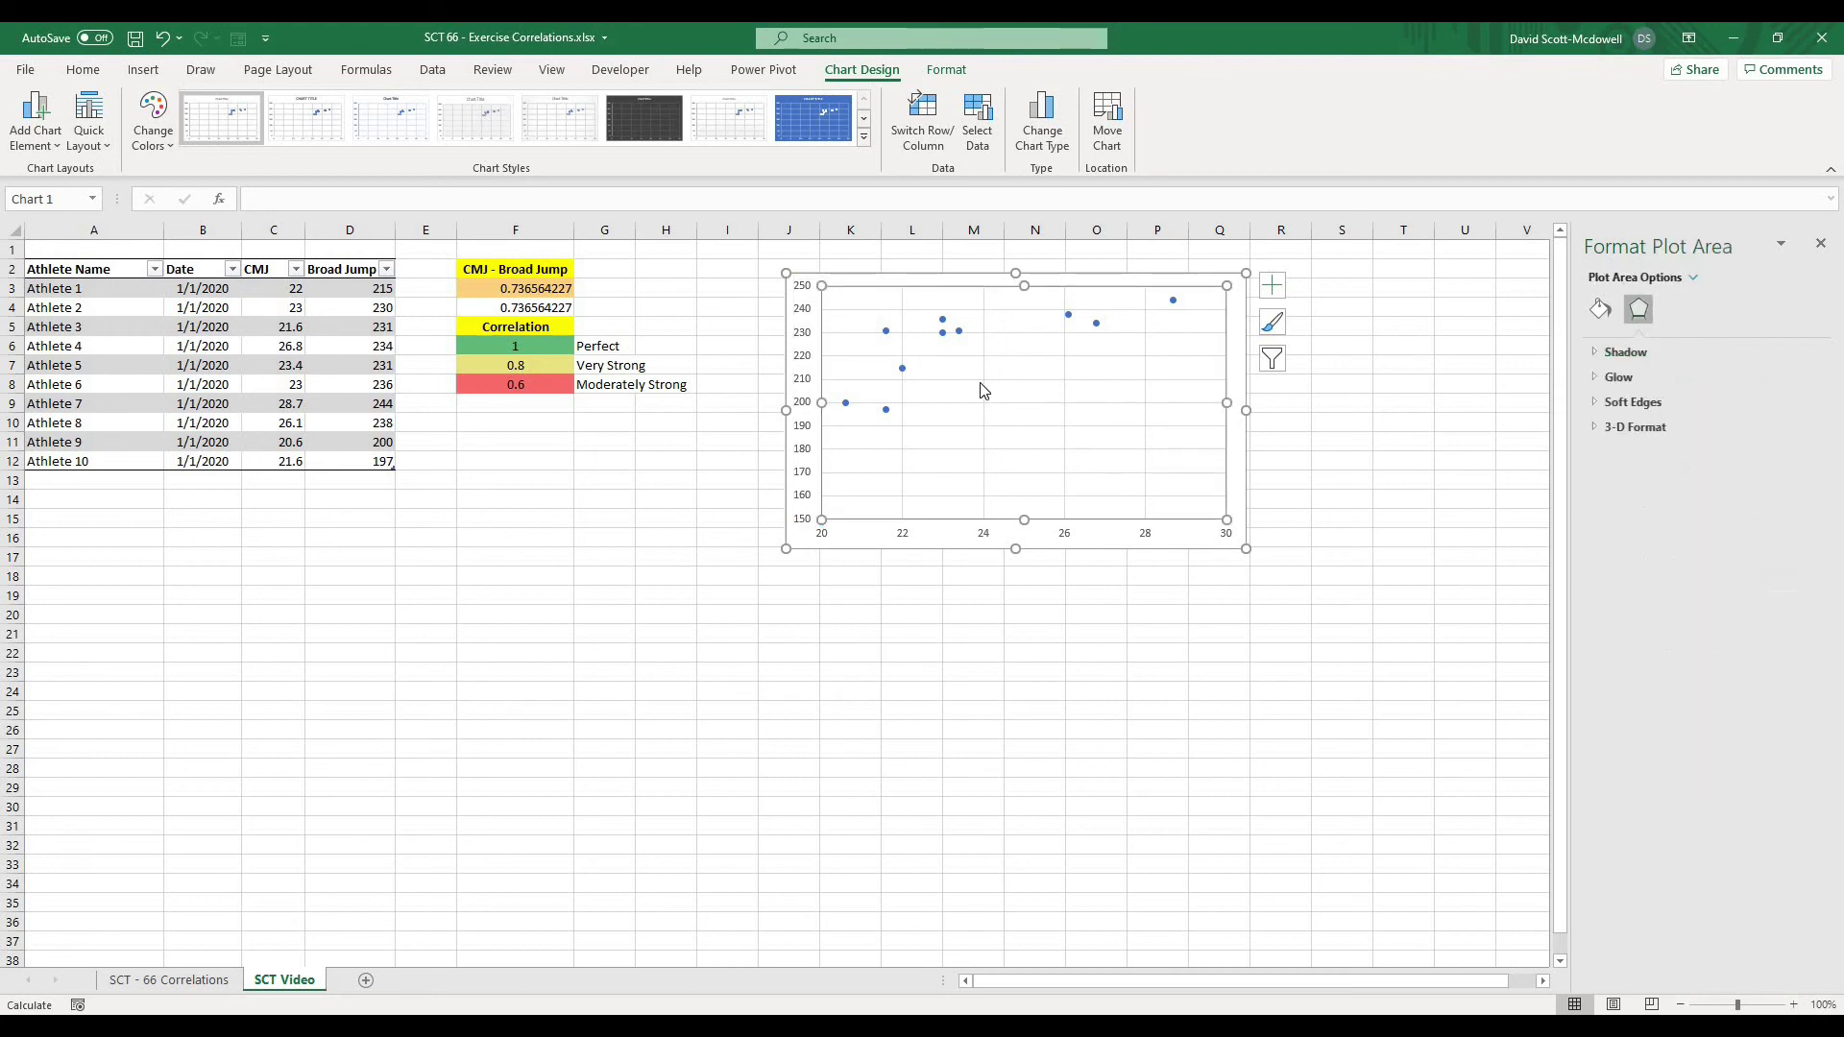
click(960, 332)
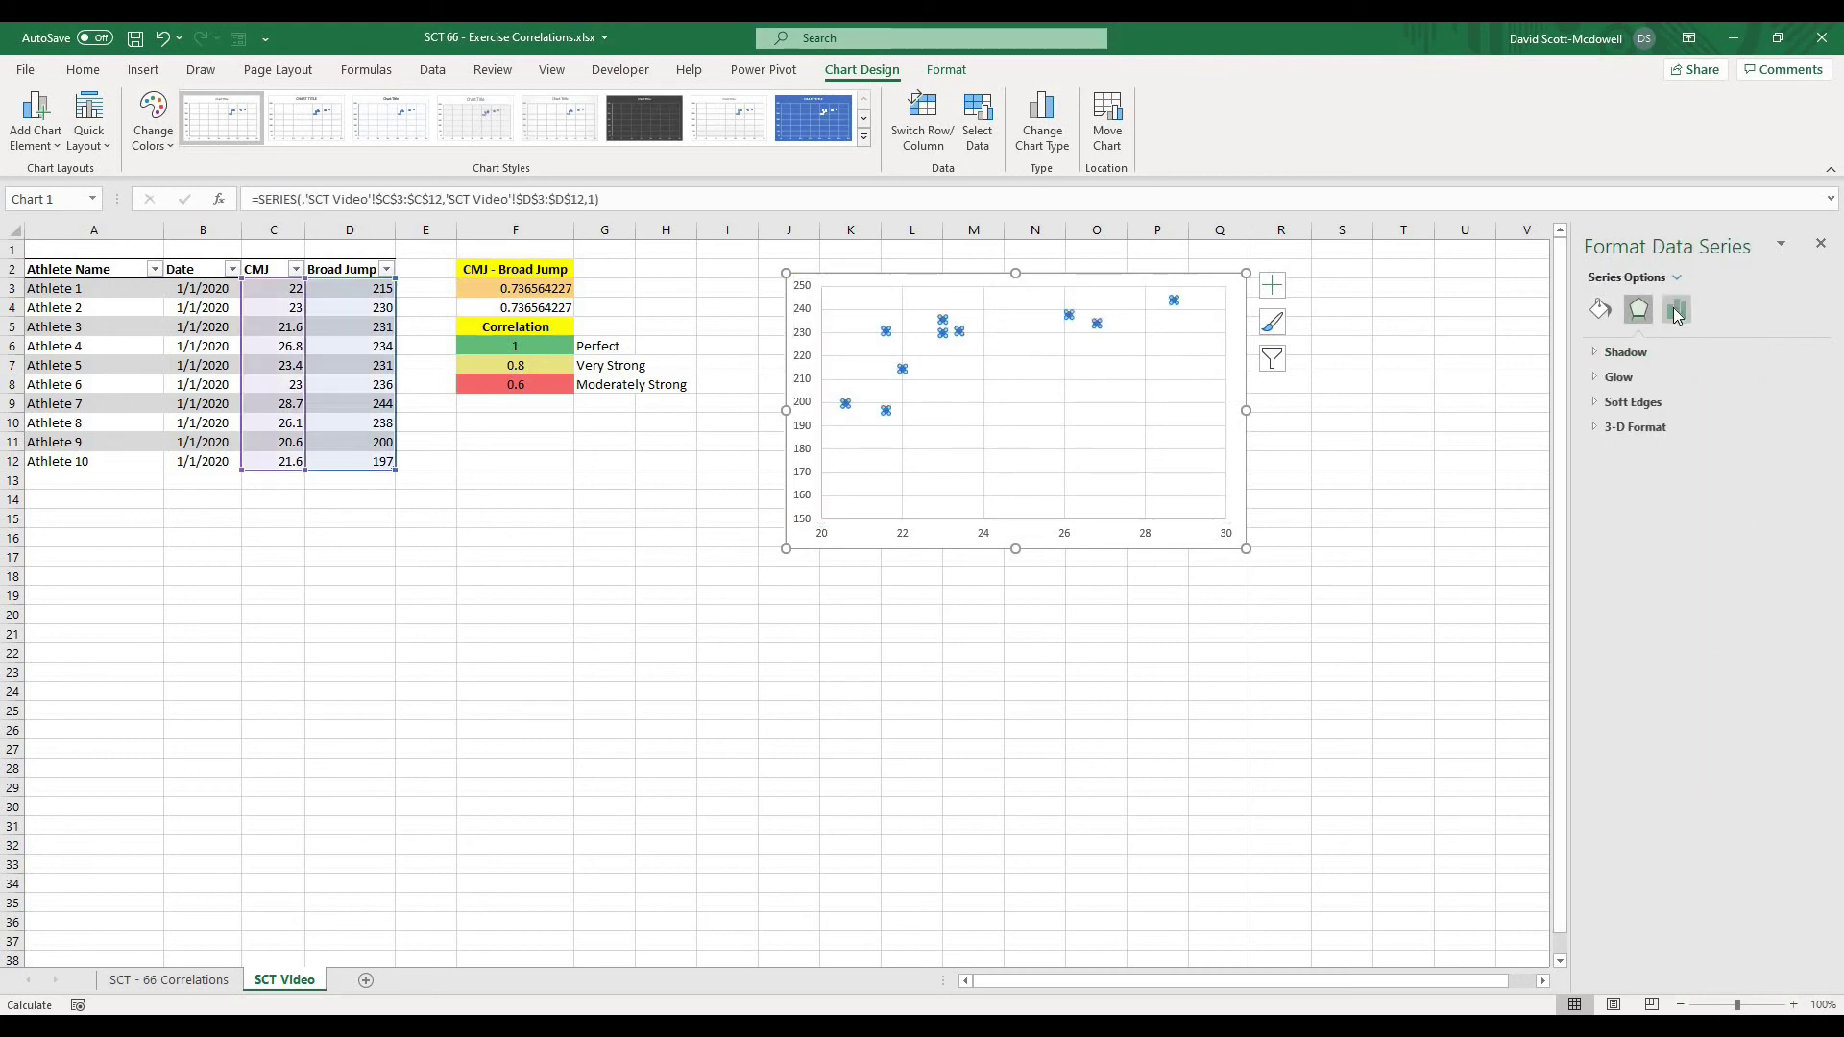
click(1676, 315)
click(992, 465)
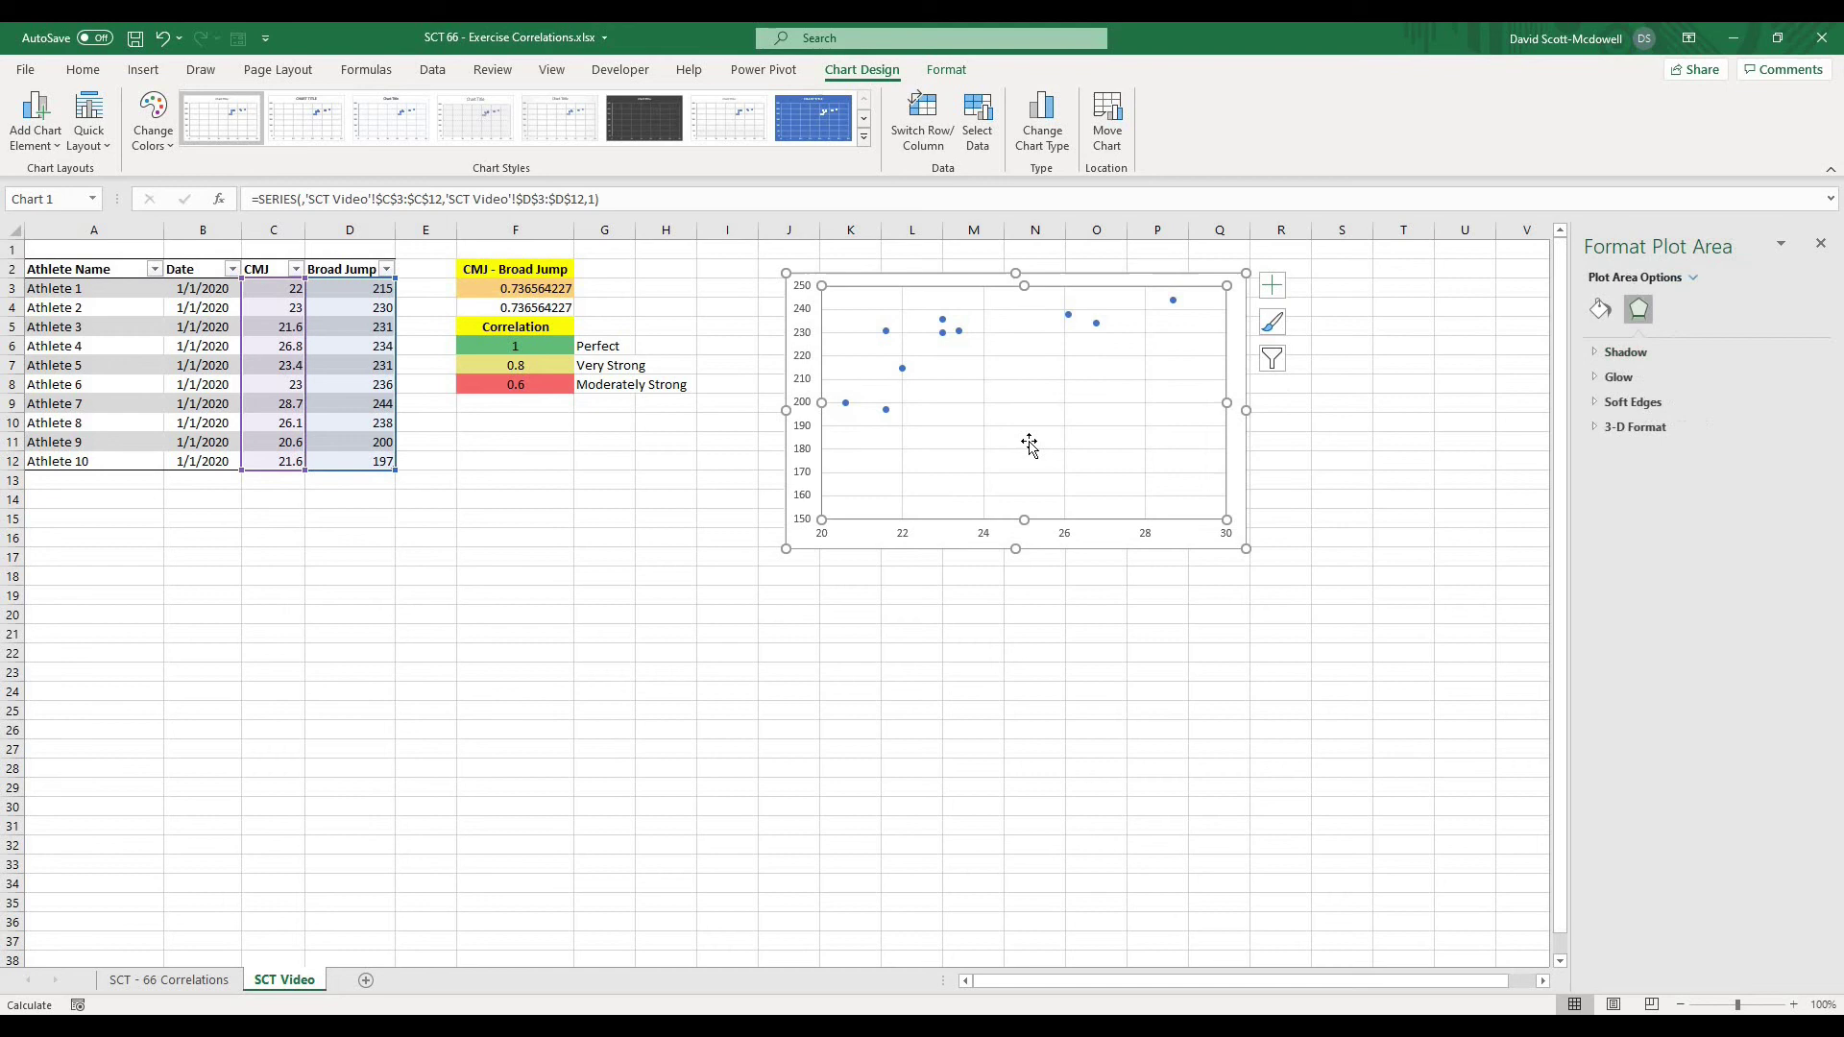
right_click(964, 445)
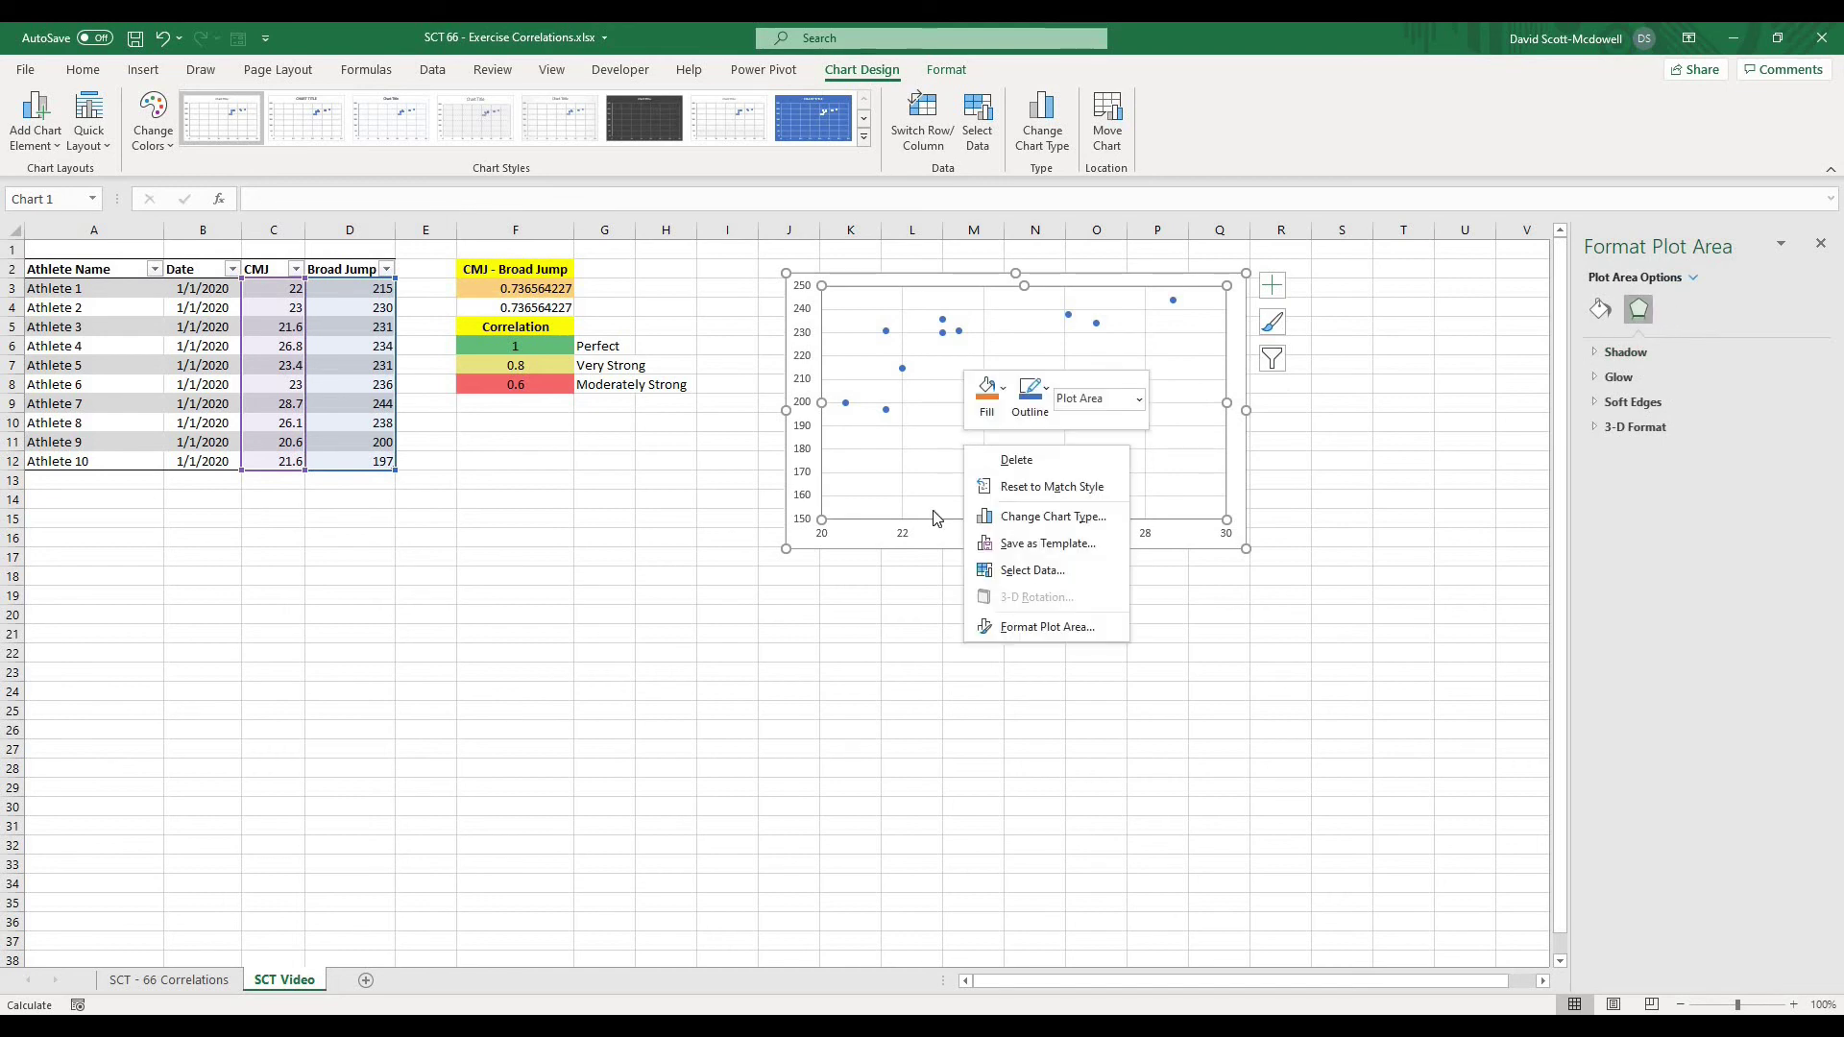
click(896, 507)
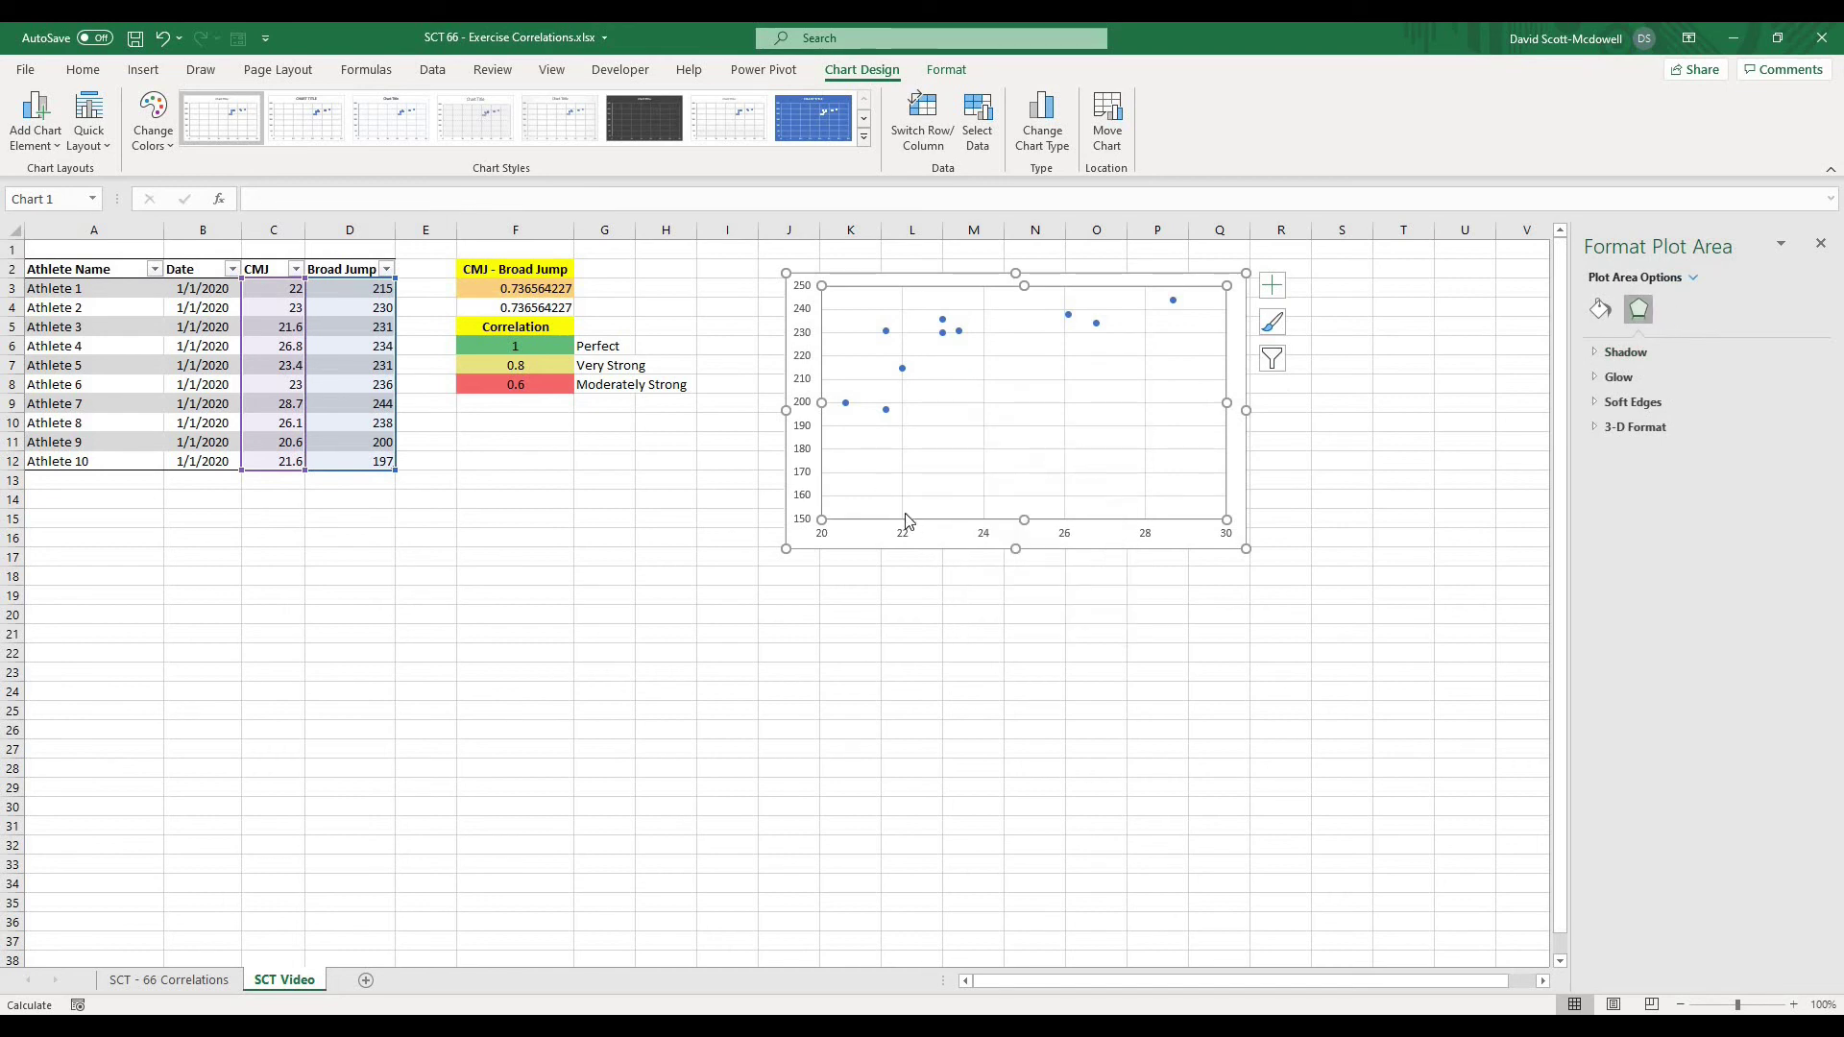
click(32, 132)
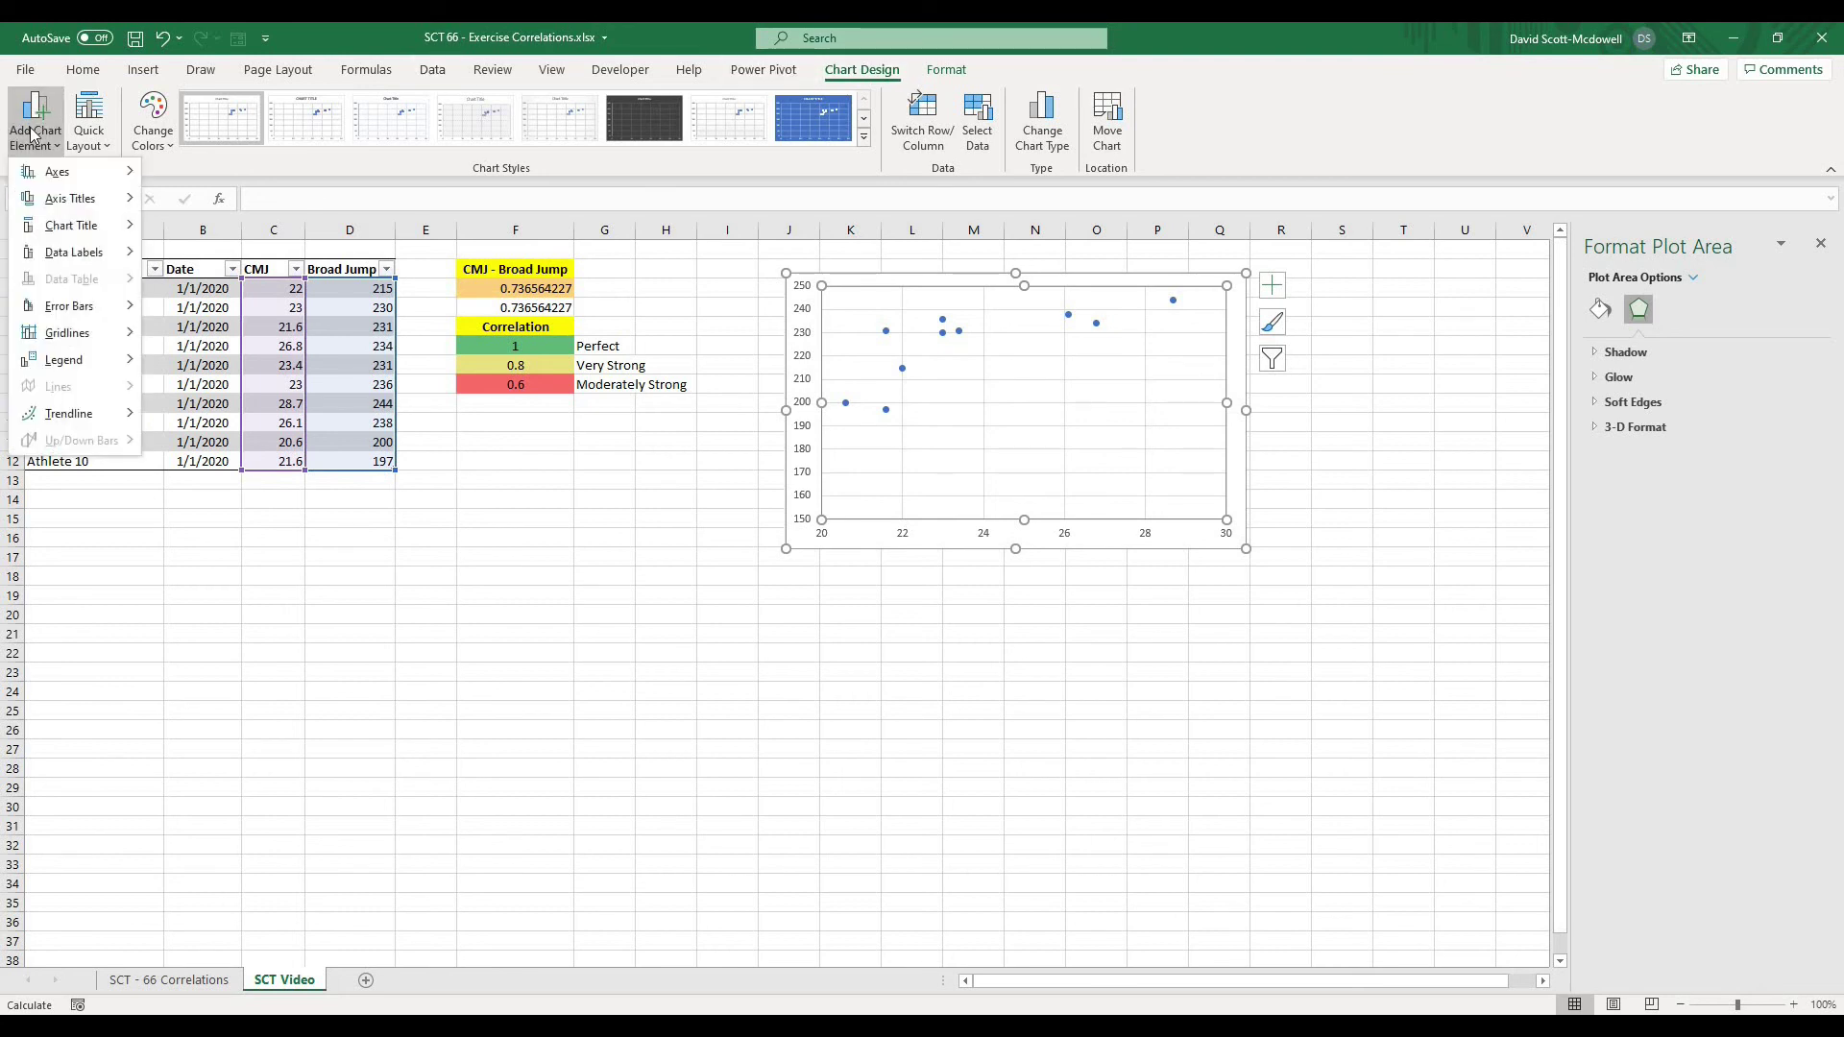
mouse_move(96, 423)
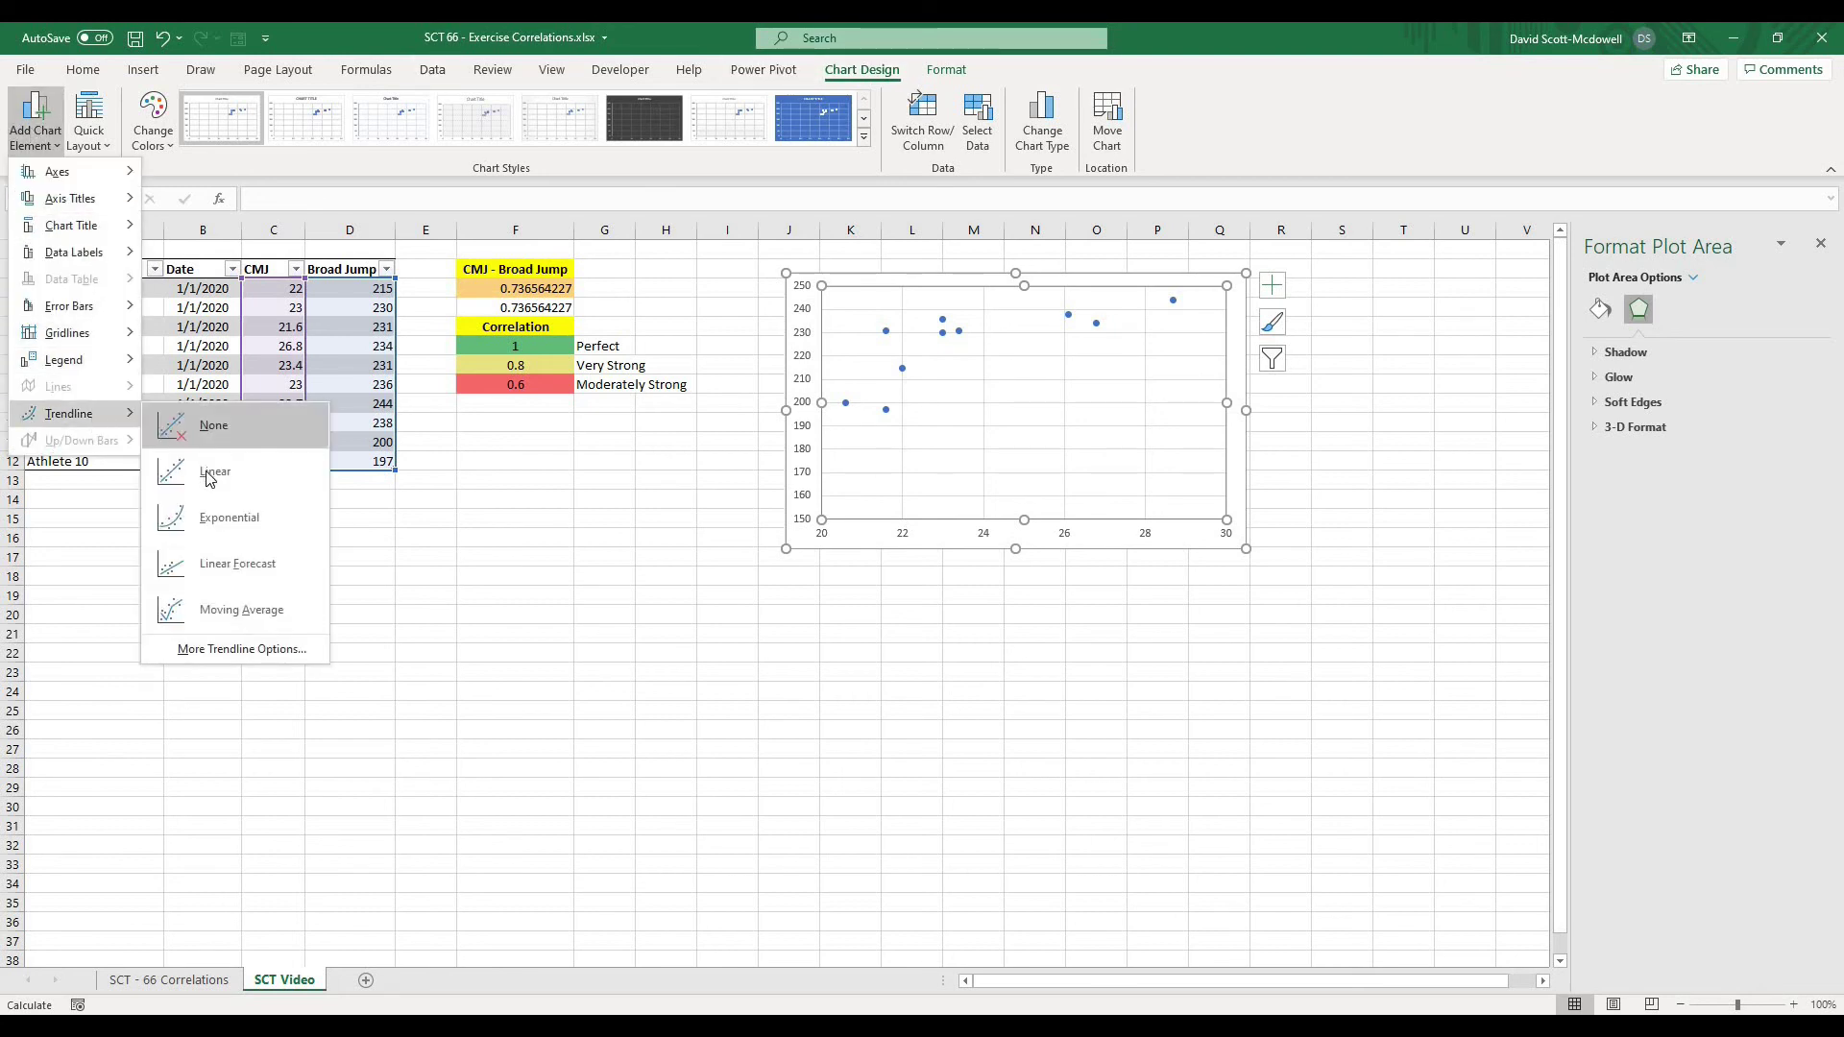
click(210, 477)
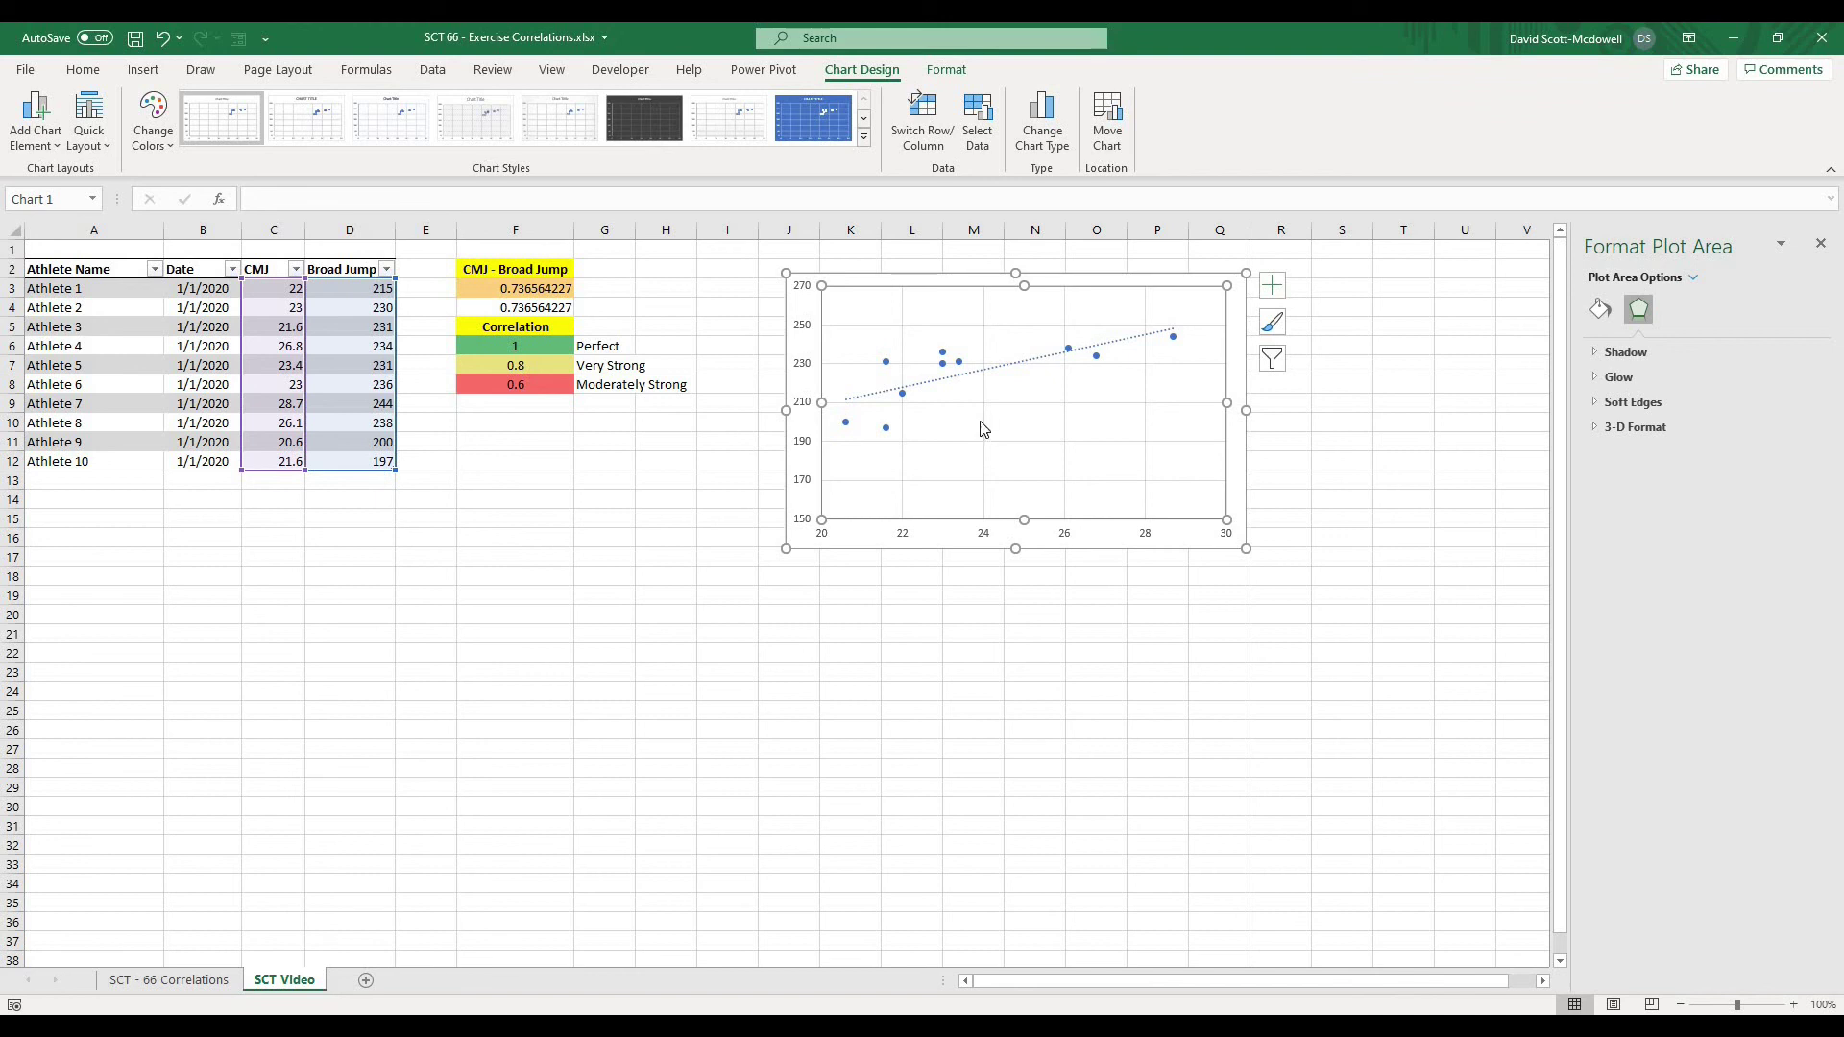
- Display the trendline equation y = 4.4923x + 119.22 and R² = 0.5425, moving the label upward
click(1012, 373)
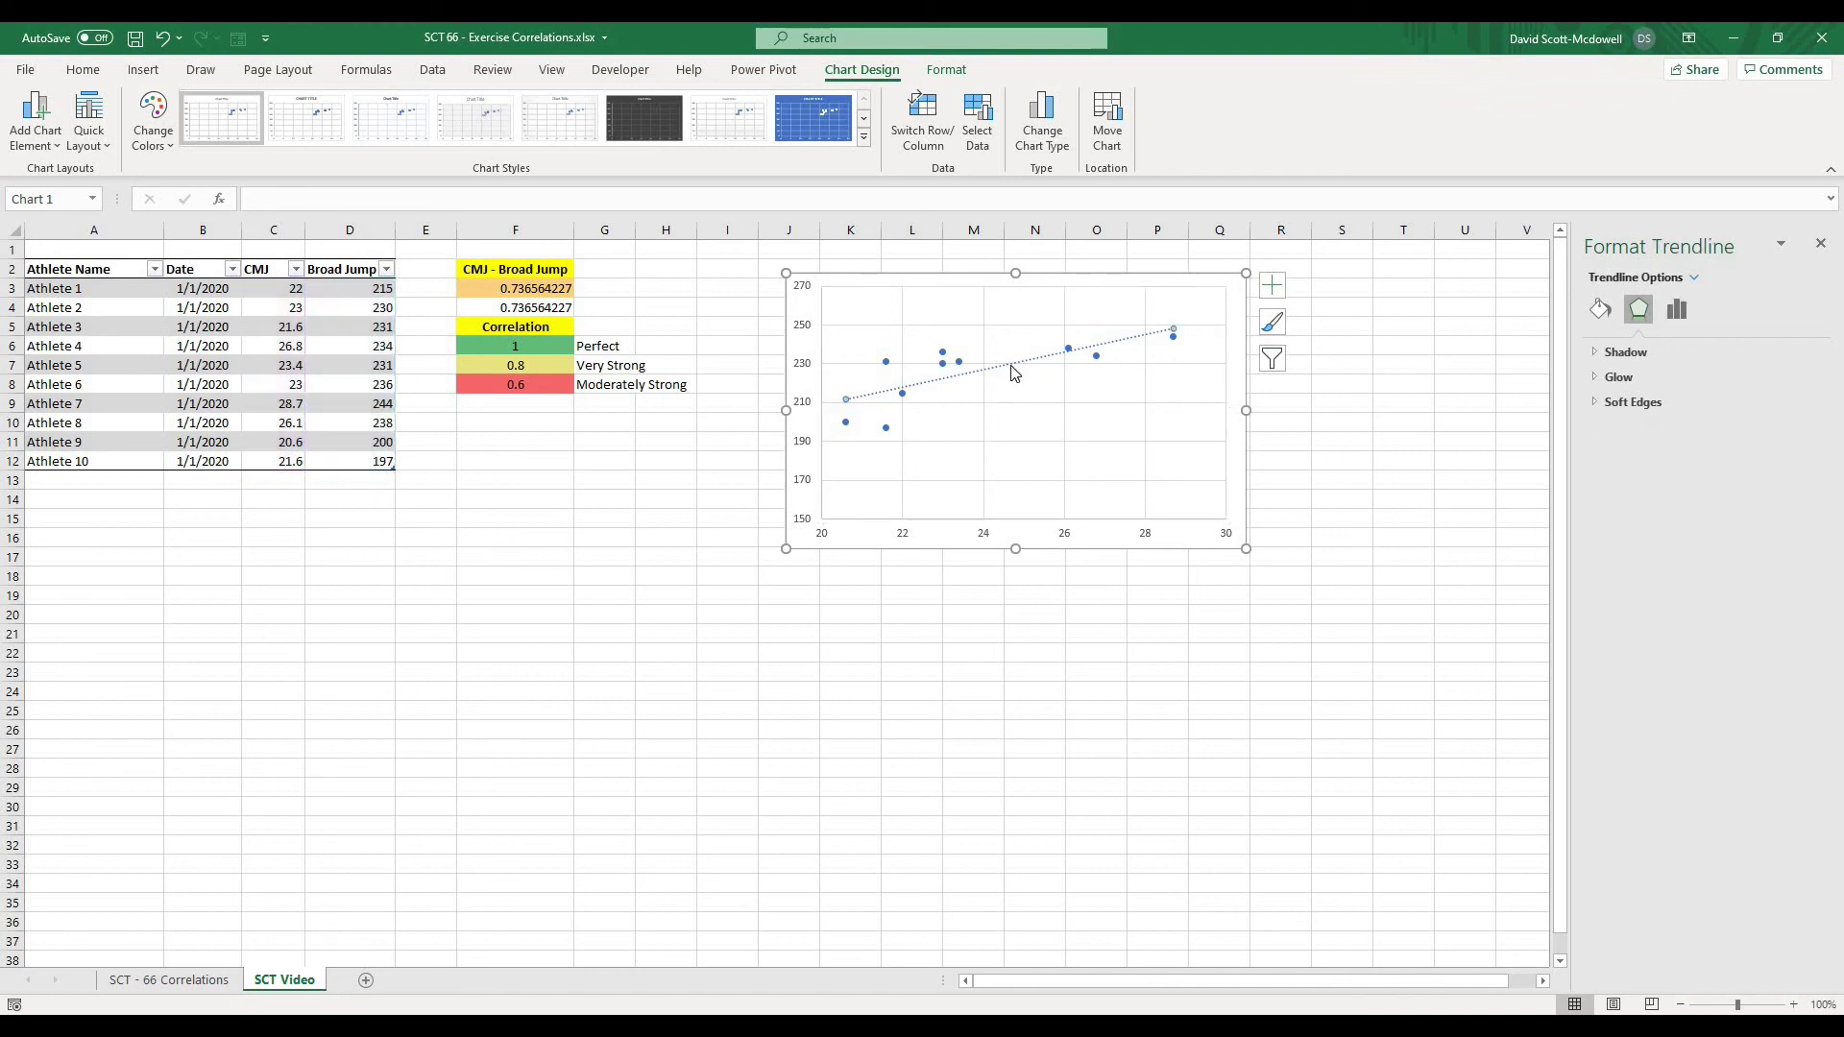
click(1676, 310)
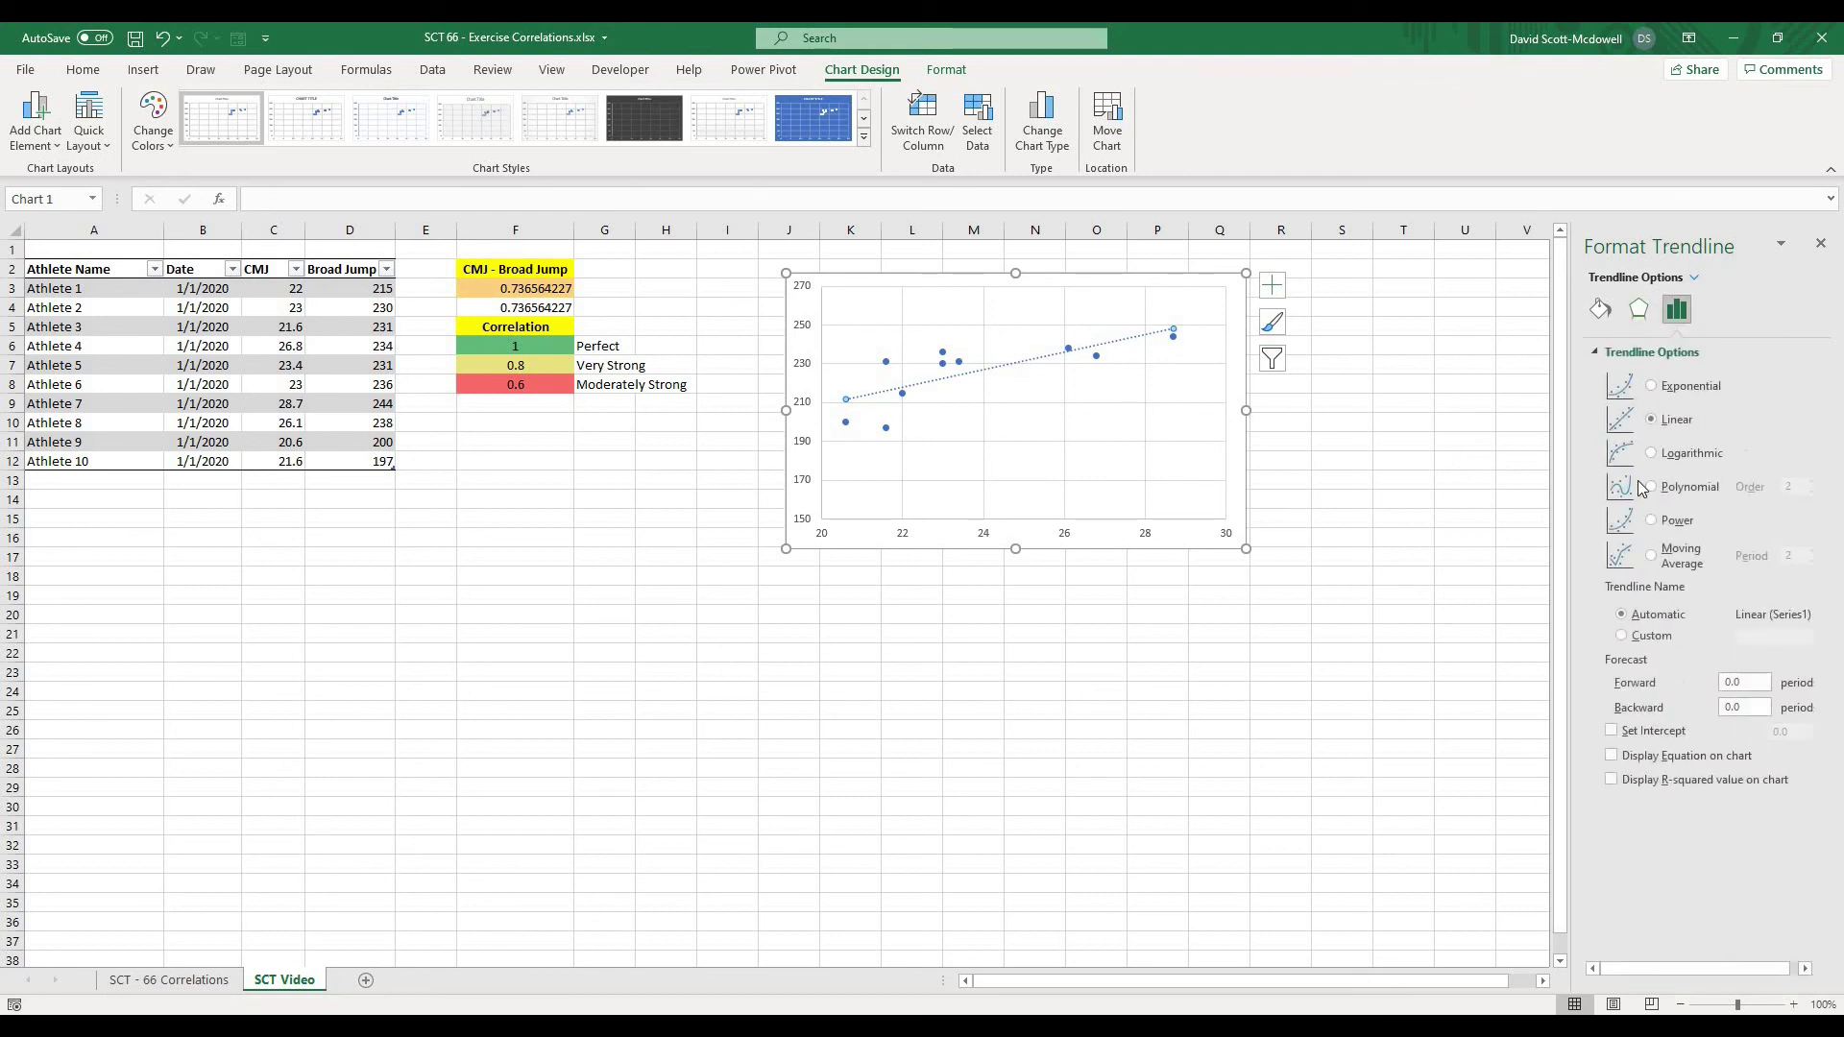
click(1611, 755)
click(1611, 780)
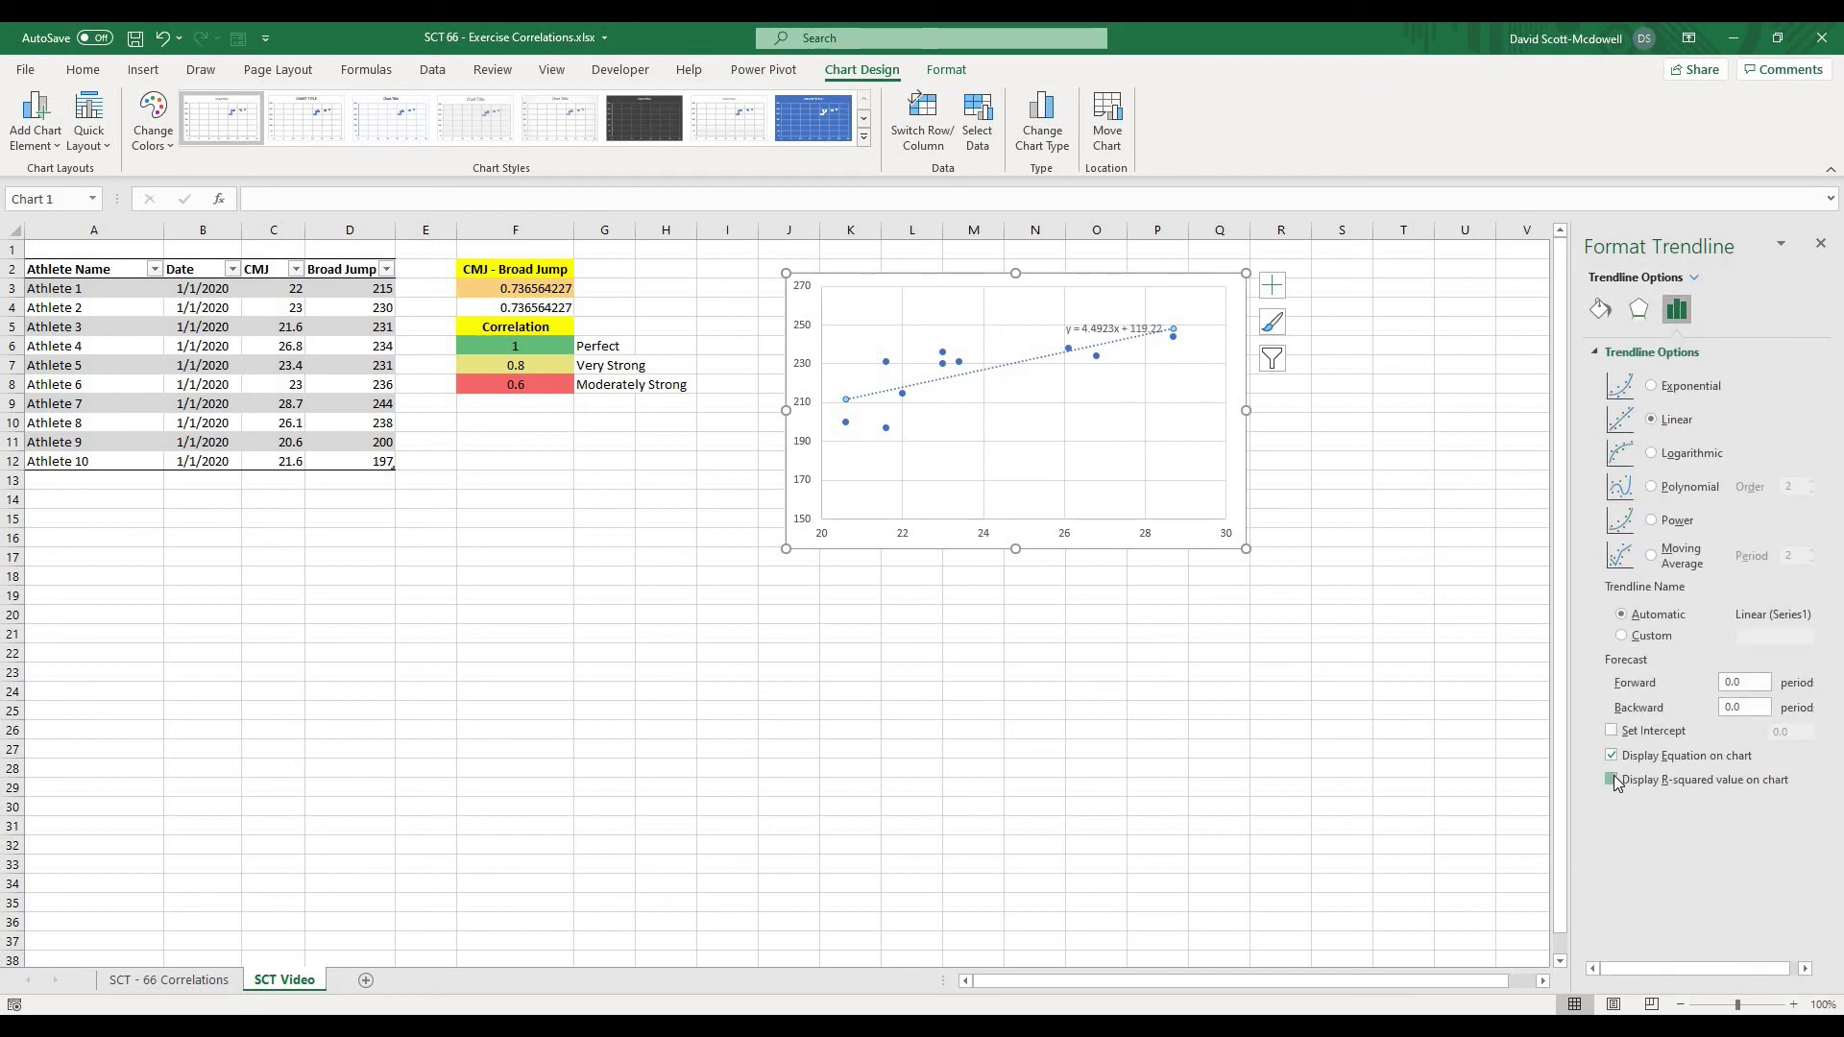
drag(1089, 324, 1092, 298)
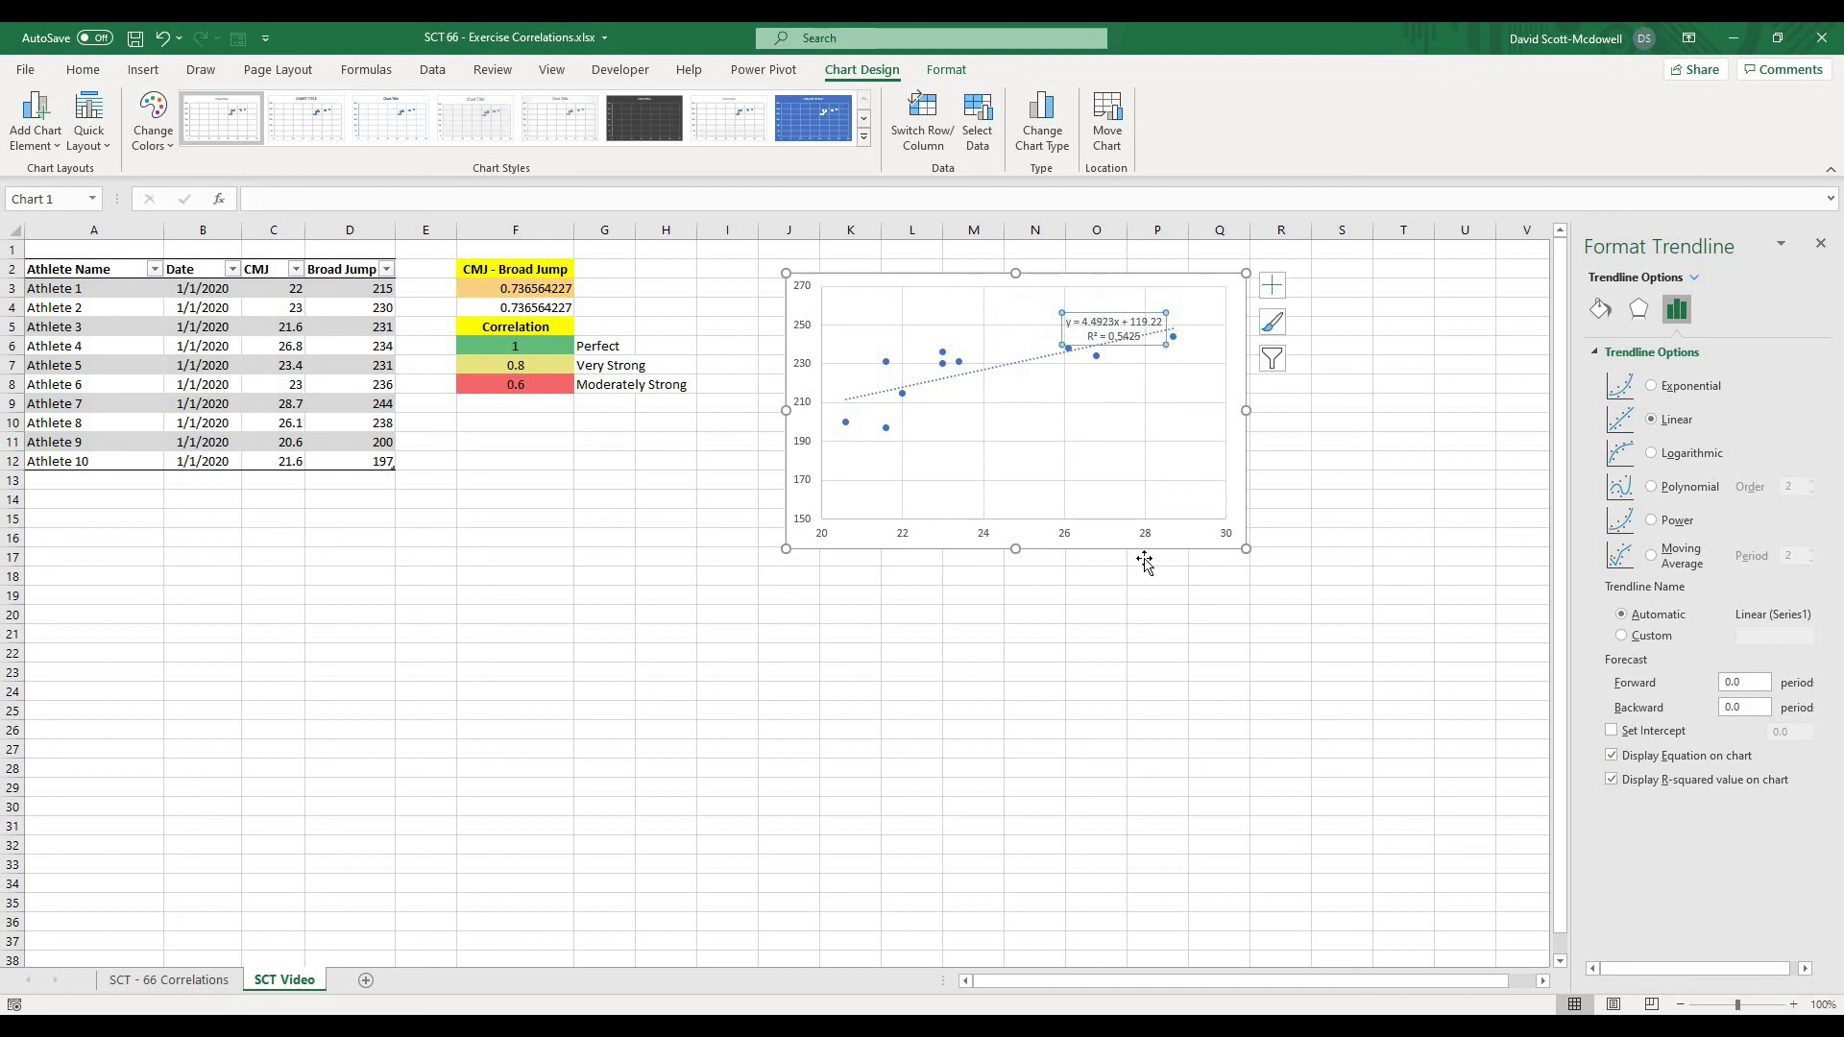
click(1158, 470)
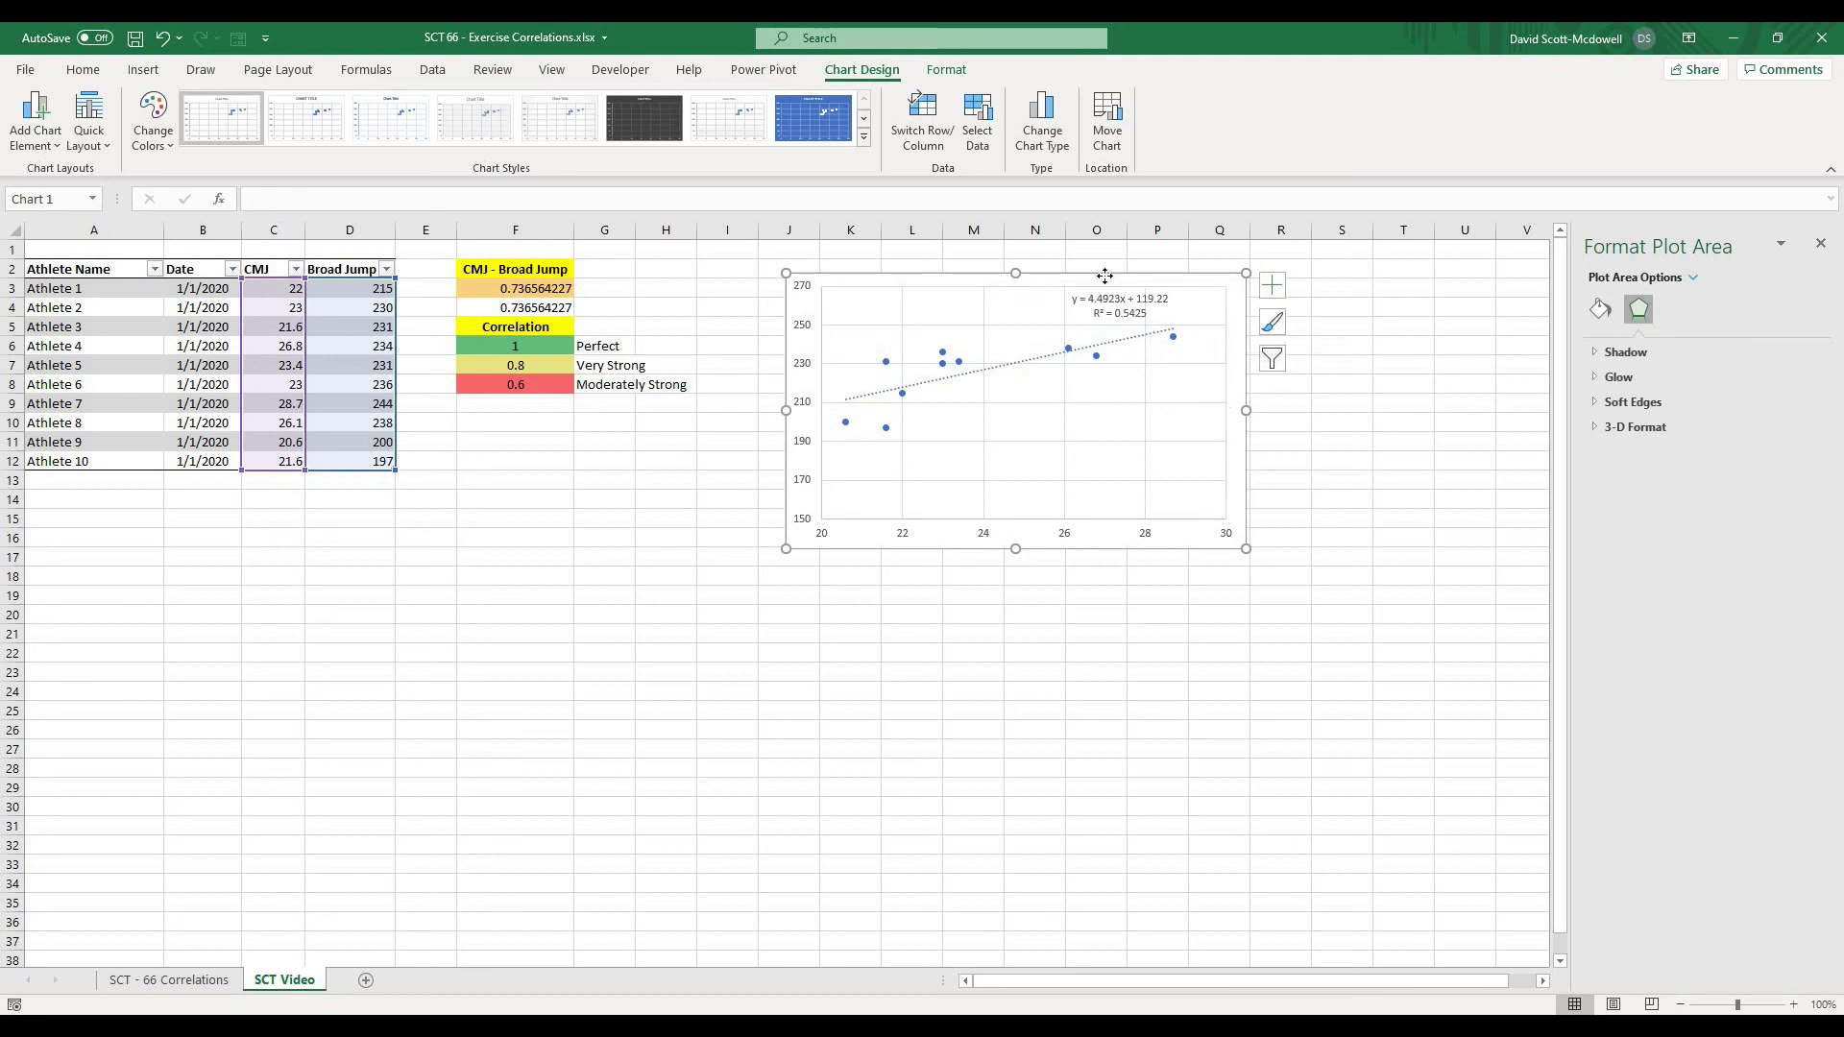
- Nudge the scatter chart slightly right and up on the worksheet
drag(1069, 278, 1107, 267)
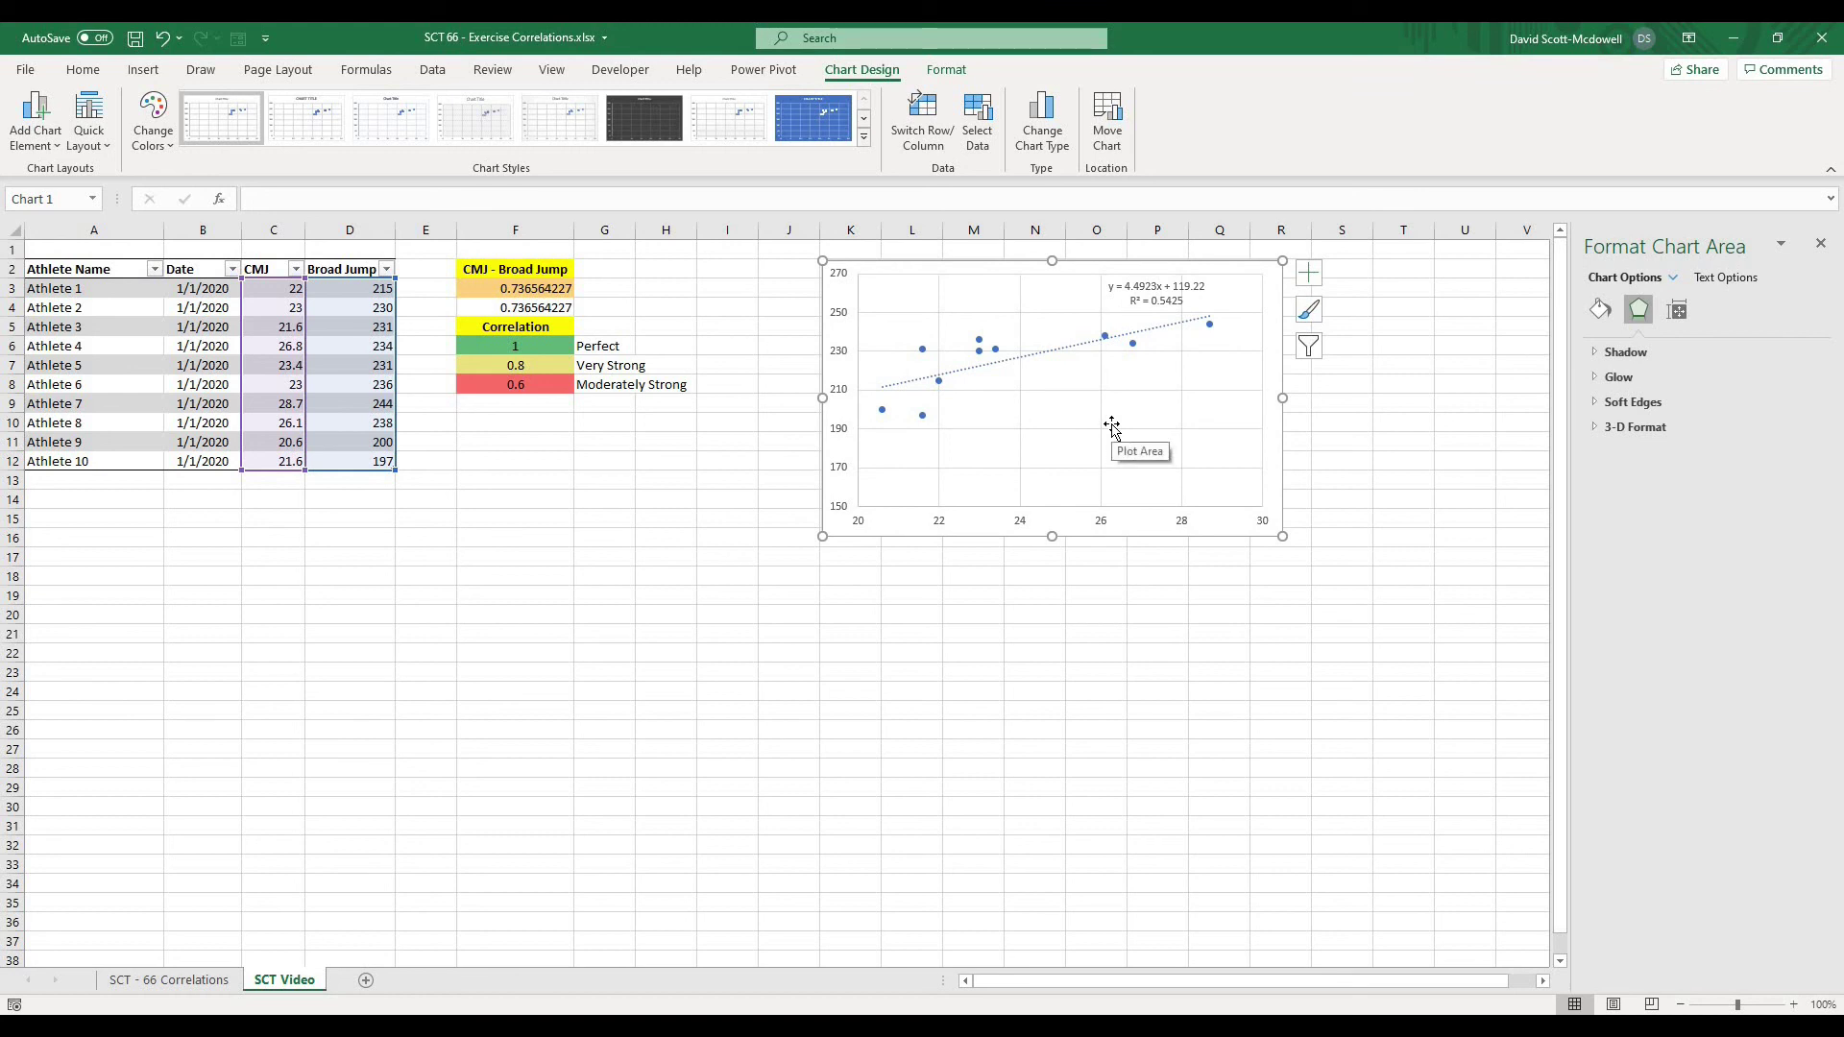